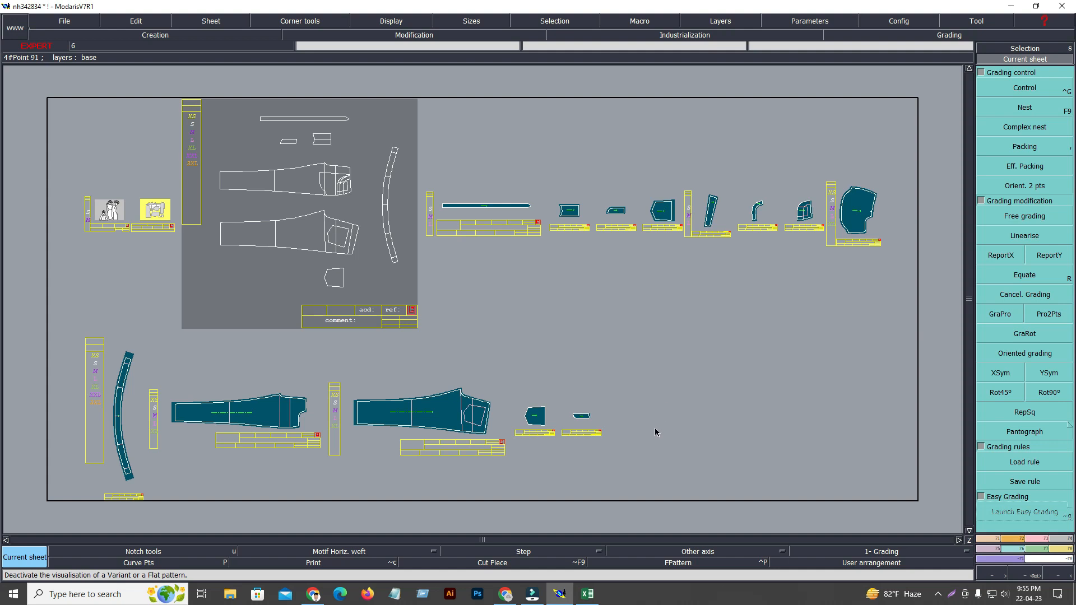
Switch to the Excel size chart and examine the size headings and numbers from XS to 3XL.
key(Home)
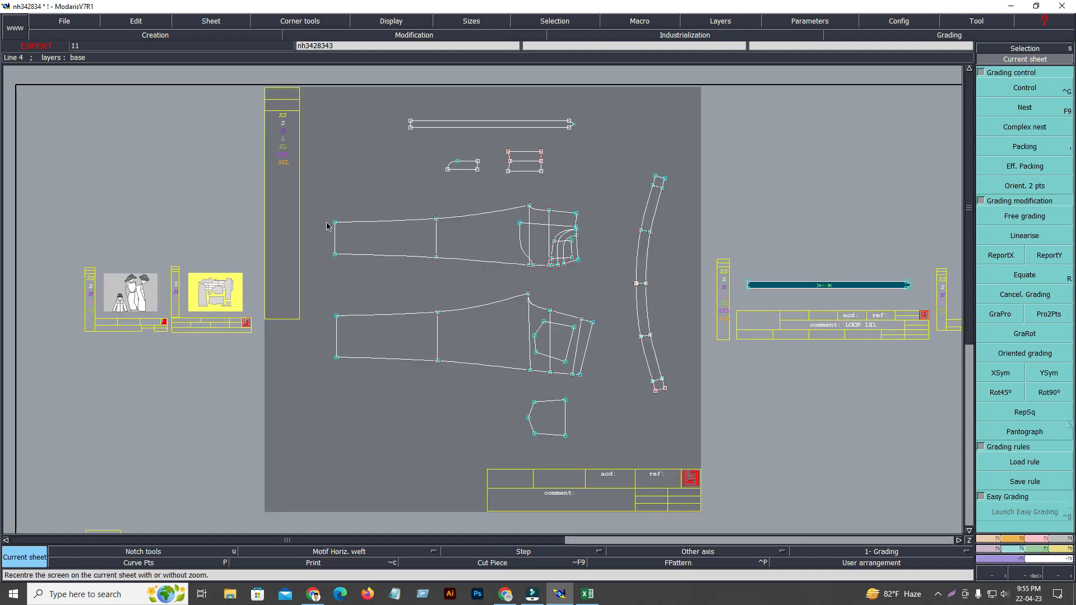
click(275, 167)
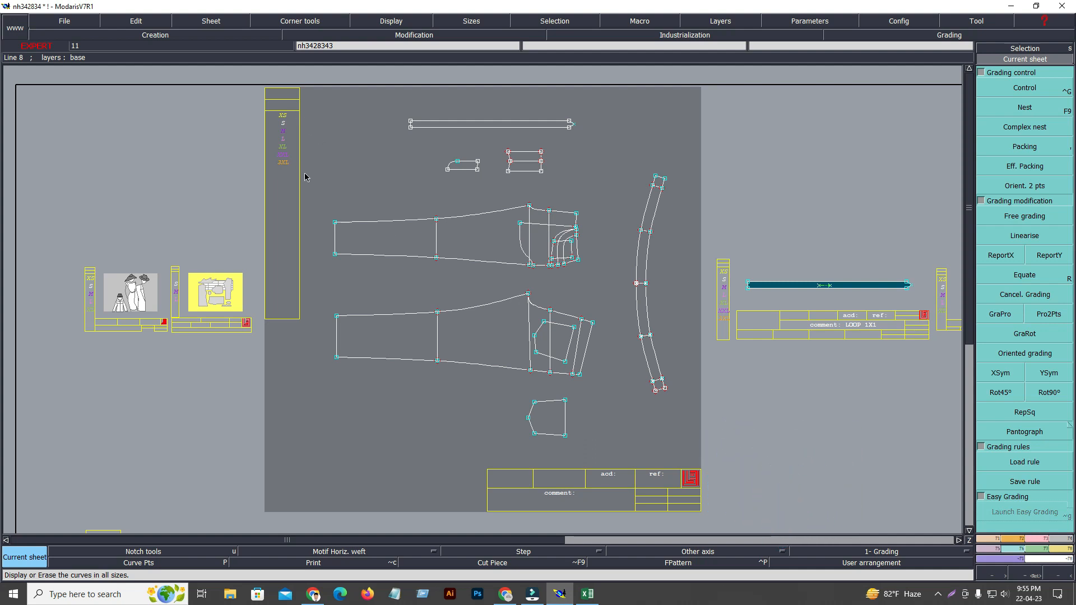
click(588, 596)
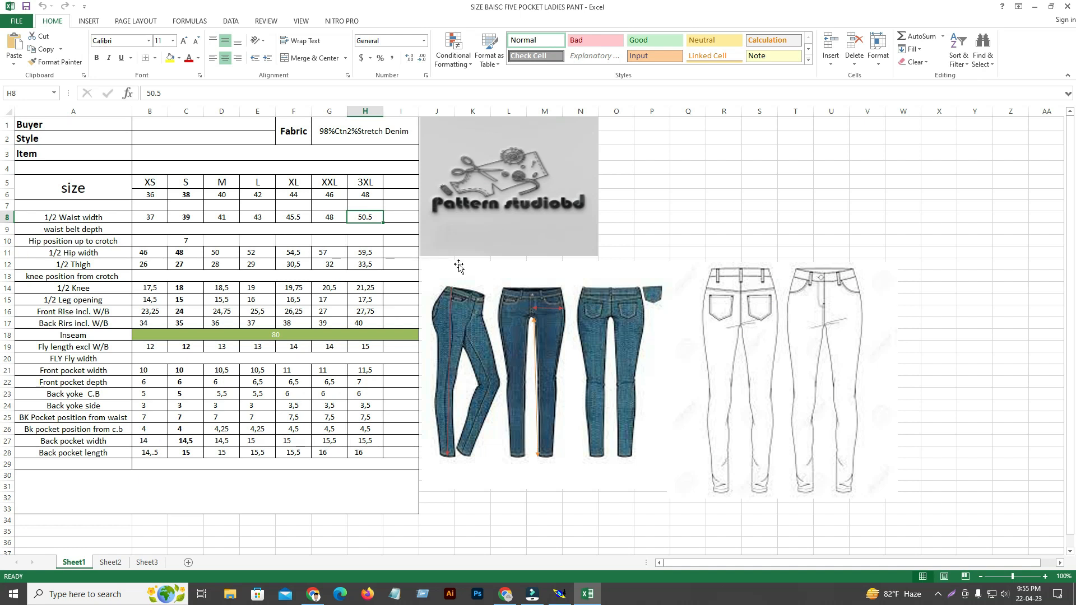
click(163, 191)
click(303, 184)
click(362, 192)
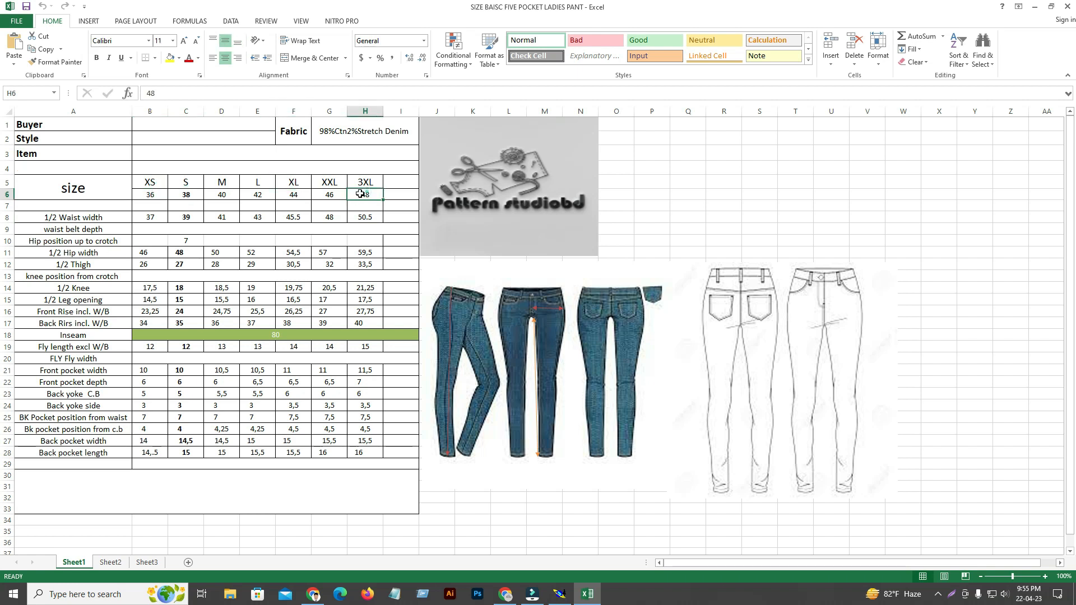
Read the 1/2 Waist width row of the size chart across the sizes from XS to 3XL.
click(155, 241)
click(152, 219)
click(206, 217)
click(296, 215)
click(367, 215)
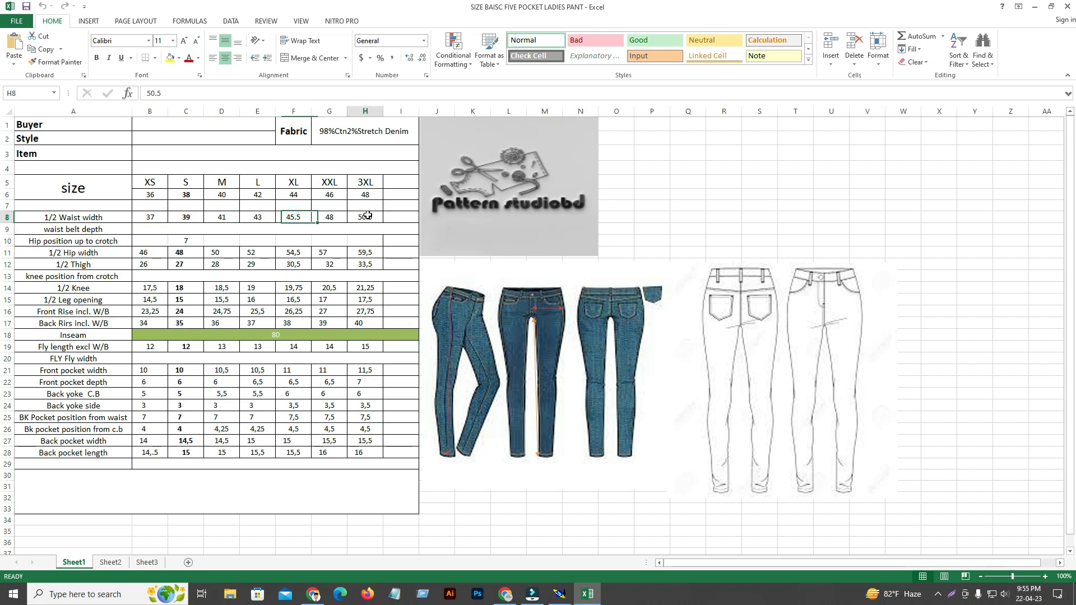
click(150, 217)
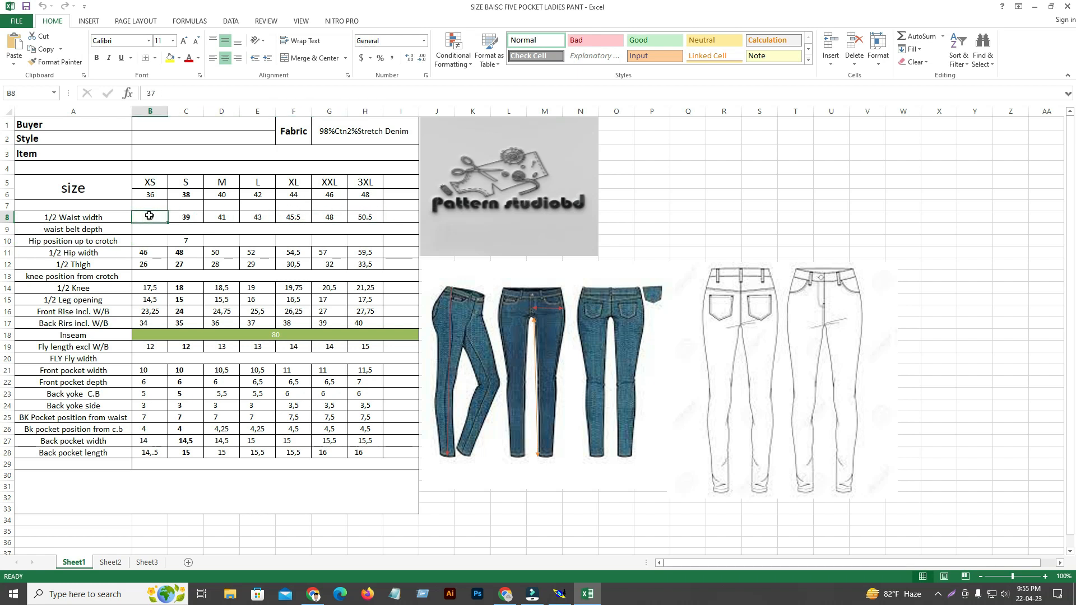
click(197, 217)
click(222, 217)
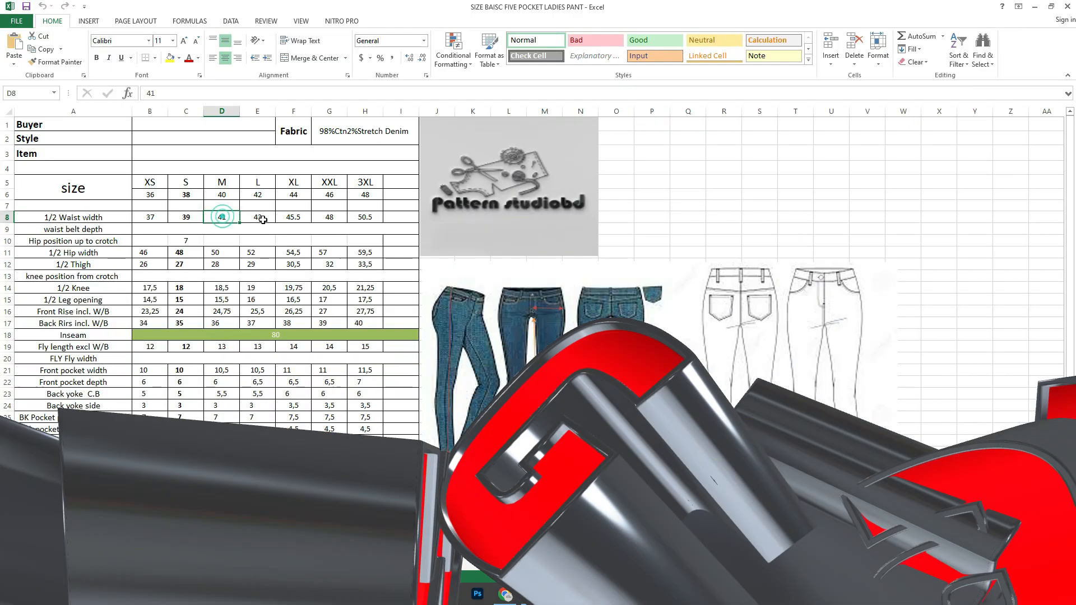
click(257, 217)
Compare the 1/2 Waist width size by size from XS to 3XL and back to L to check the grading increments.
click(150, 217)
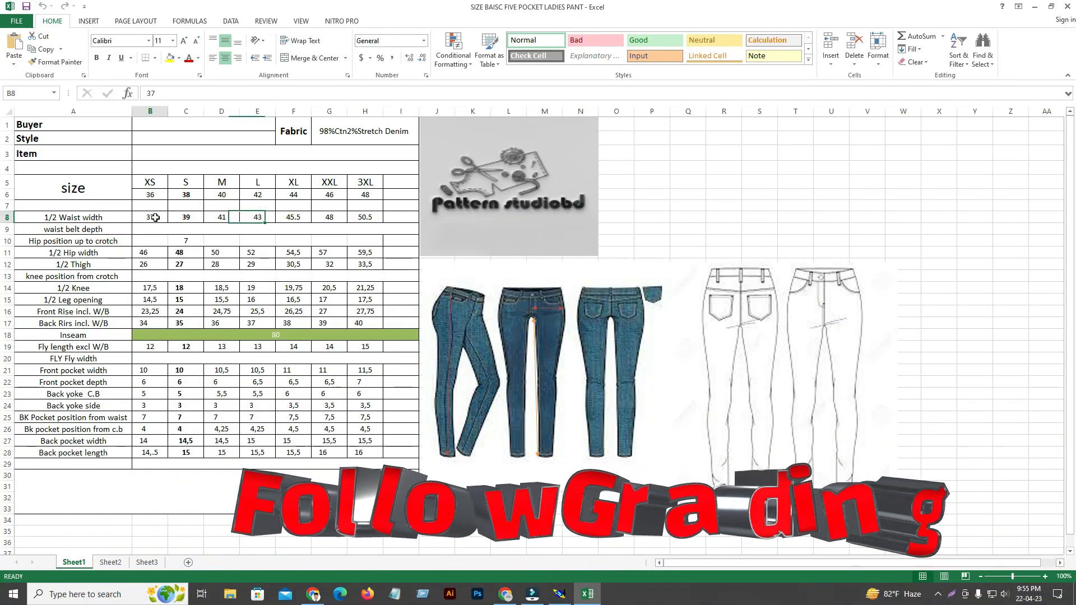
click(185, 218)
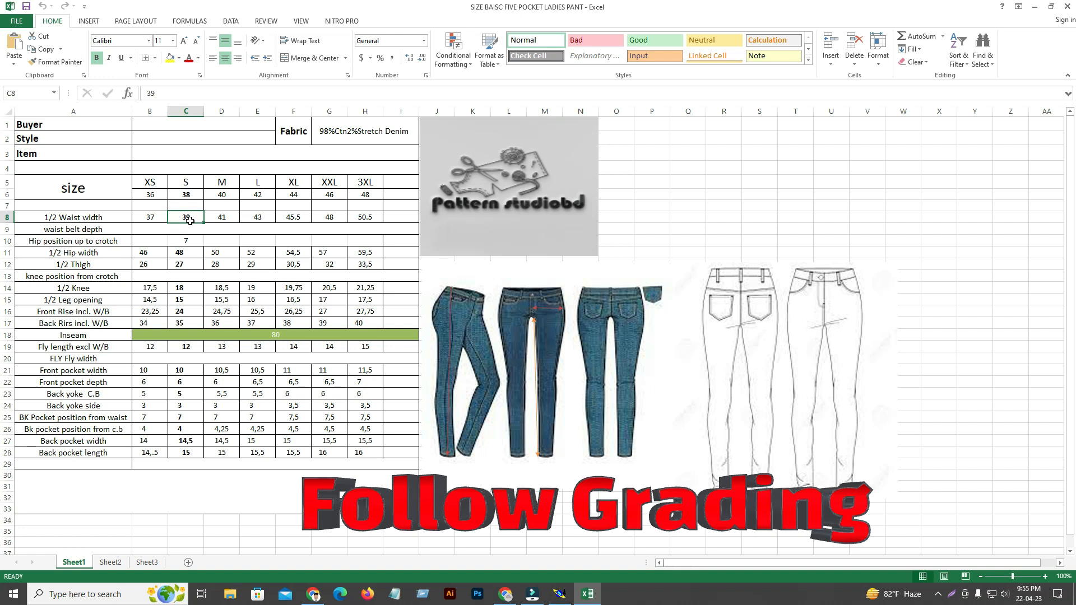
click(222, 218)
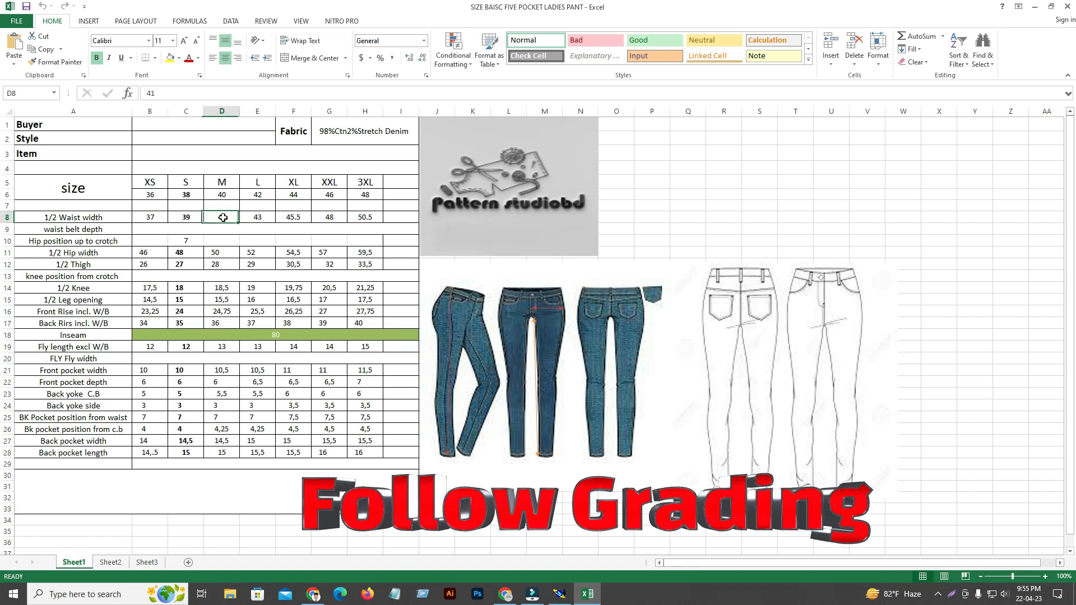
click(258, 217)
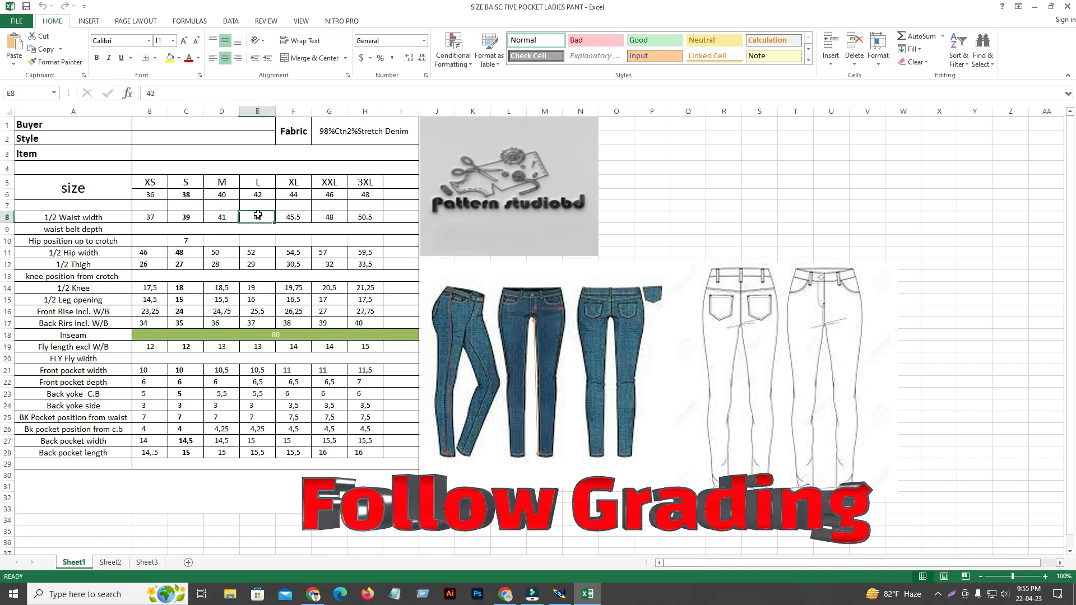
click(294, 217)
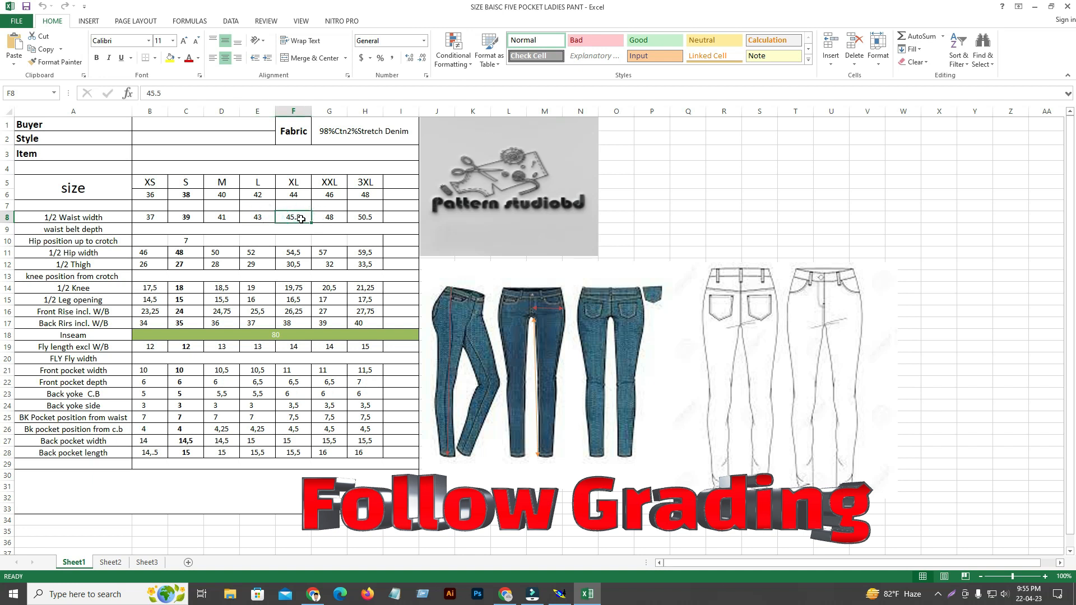
click(336, 217)
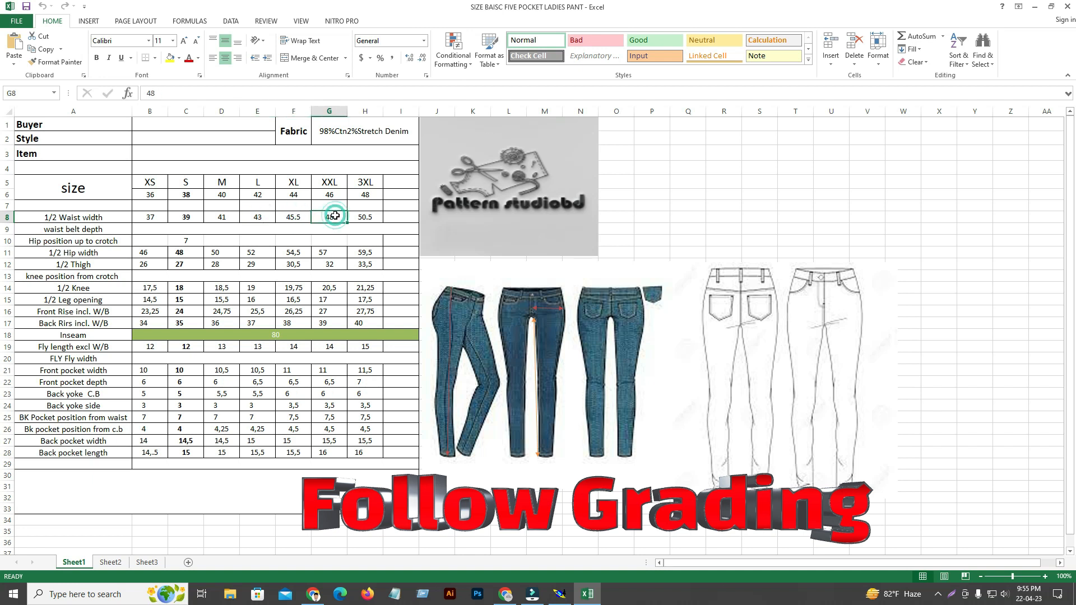
click(372, 217)
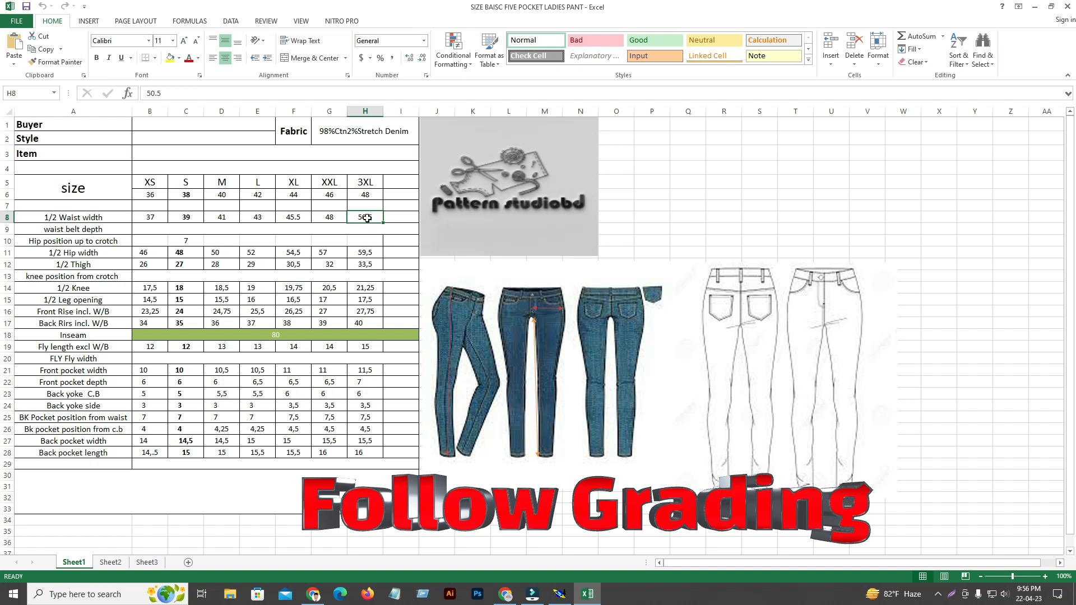
click(328, 217)
click(298, 217)
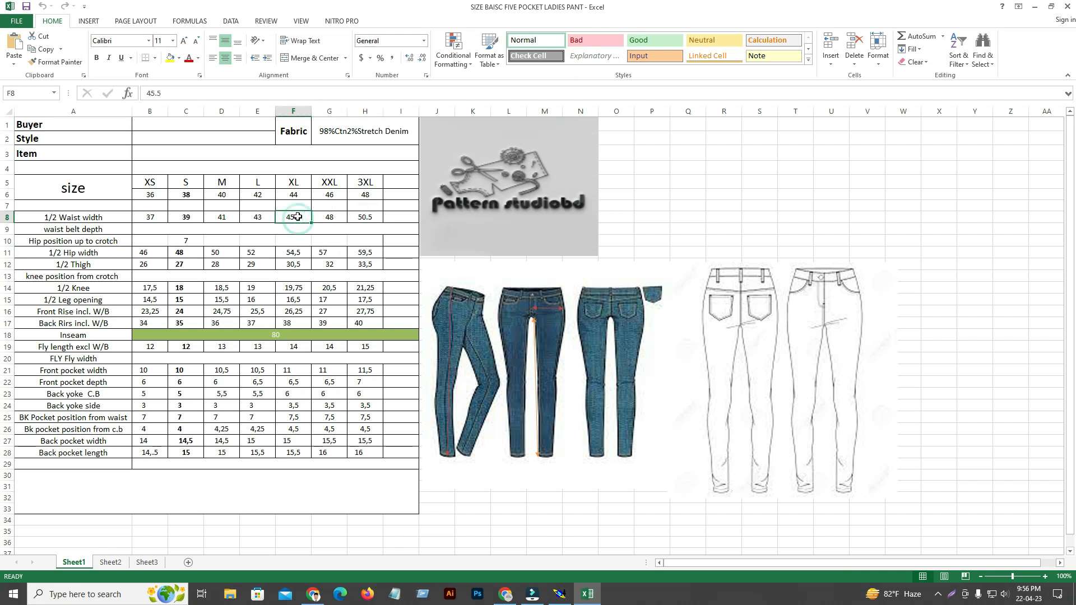
click(260, 219)
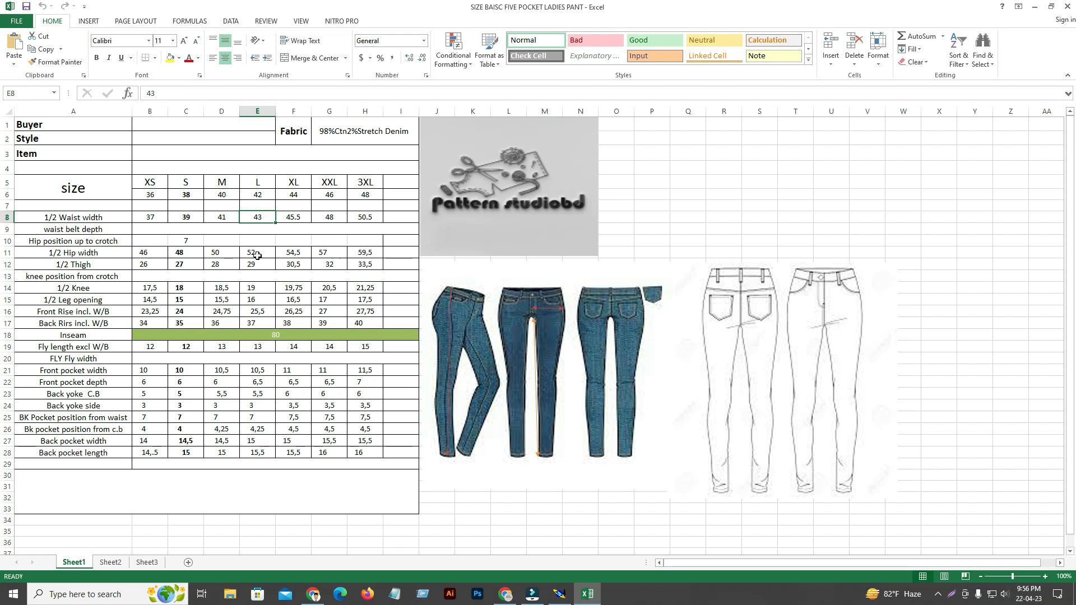
Examine the 1/2 Hip width at XS and the 1/2 Thigh values from XS through 3XL.
click(151, 255)
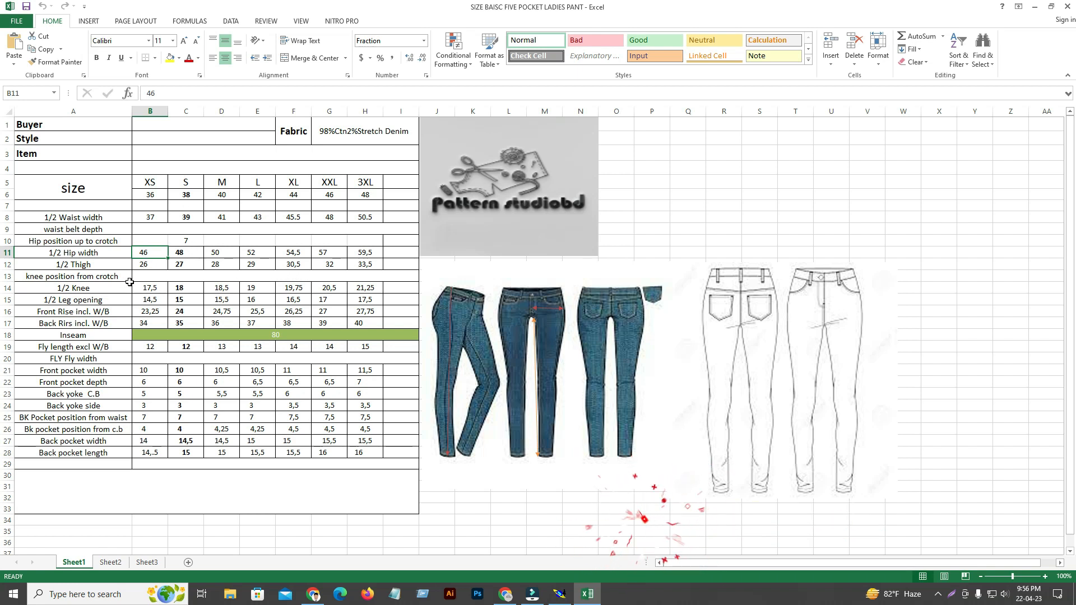
click(150, 266)
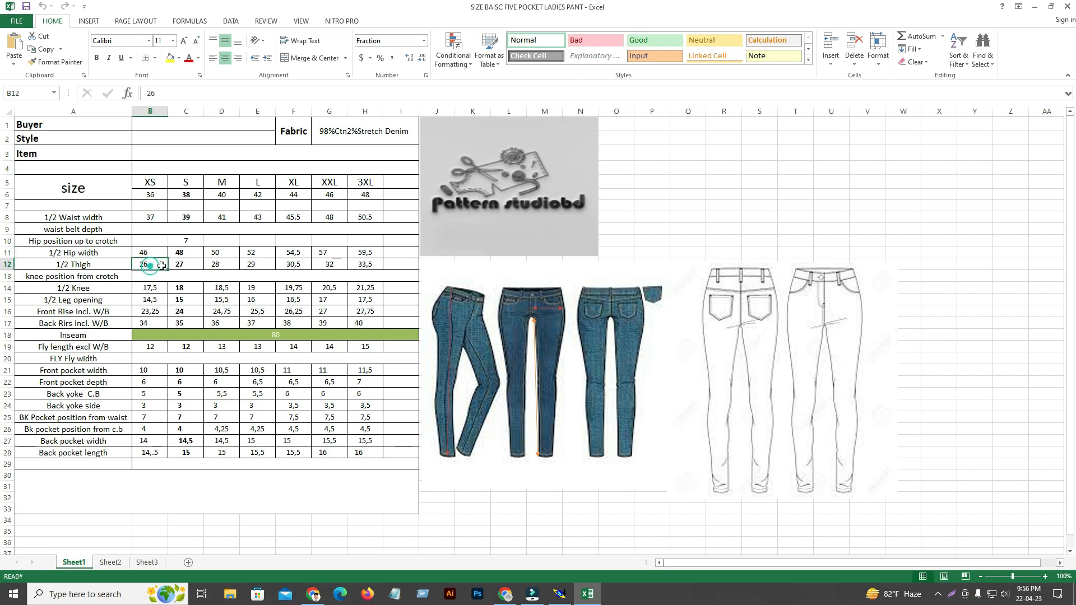
click(191, 267)
click(229, 266)
click(253, 266)
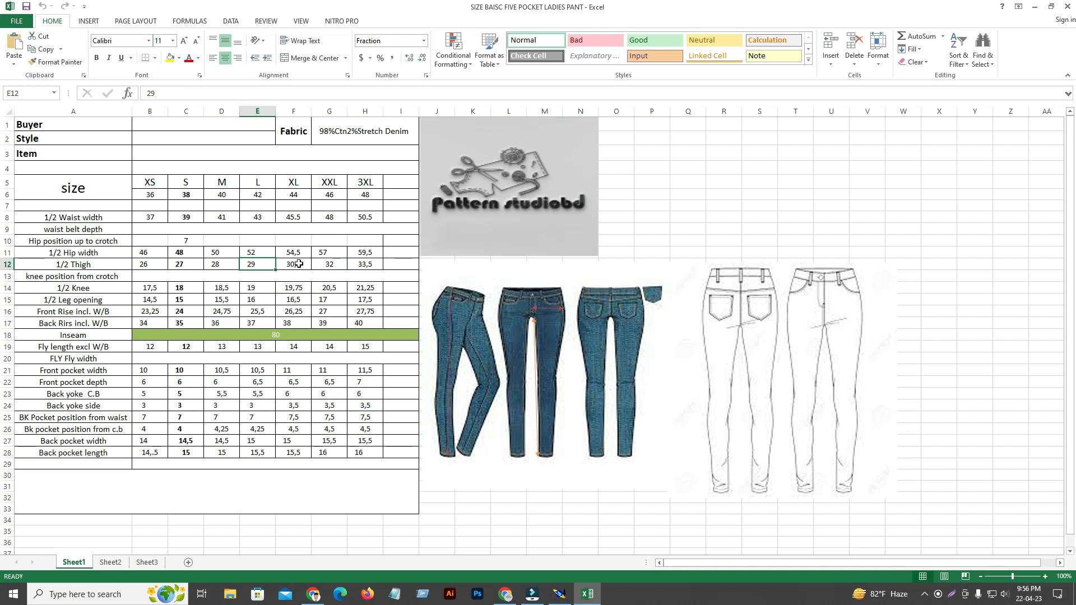
click(329, 263)
click(371, 262)
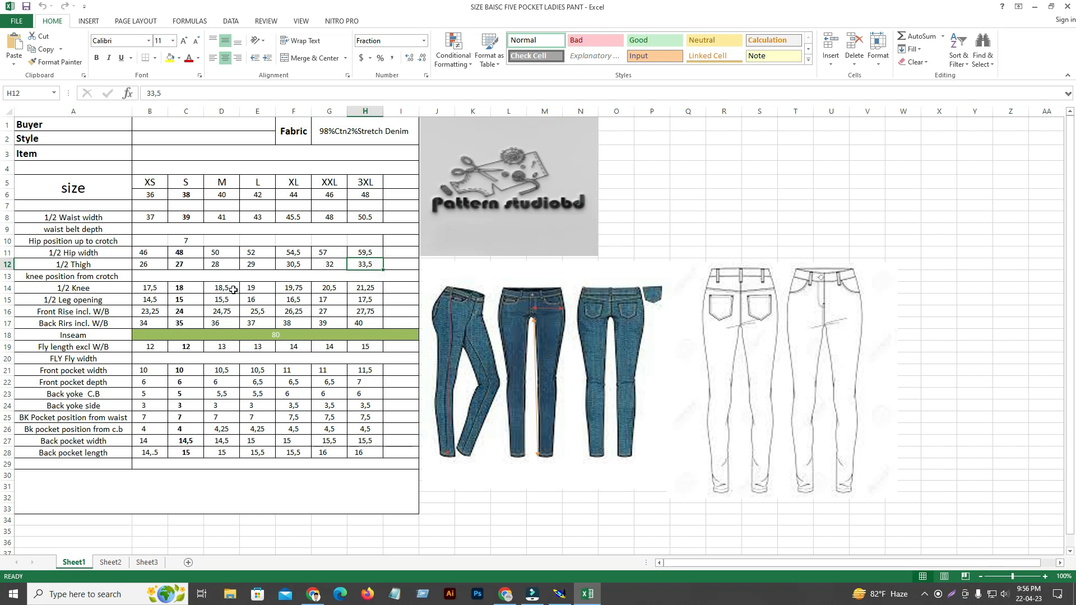
Examine the 1/2 Knee values for XL to 3XL and the 1/2 Leg opening values from S to 3XL.
click(308, 289)
click(328, 288)
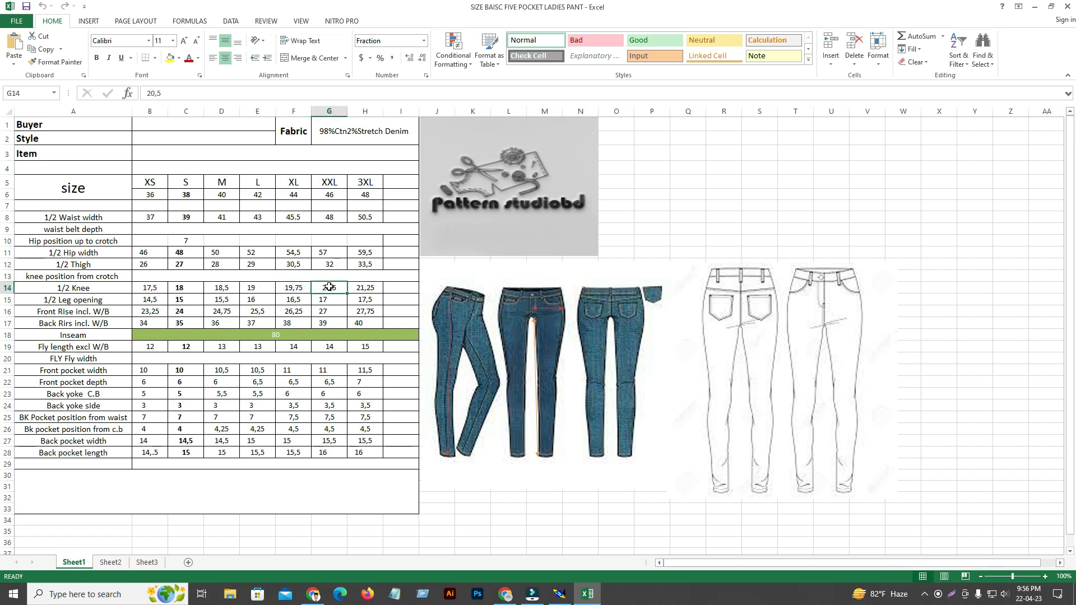
click(377, 288)
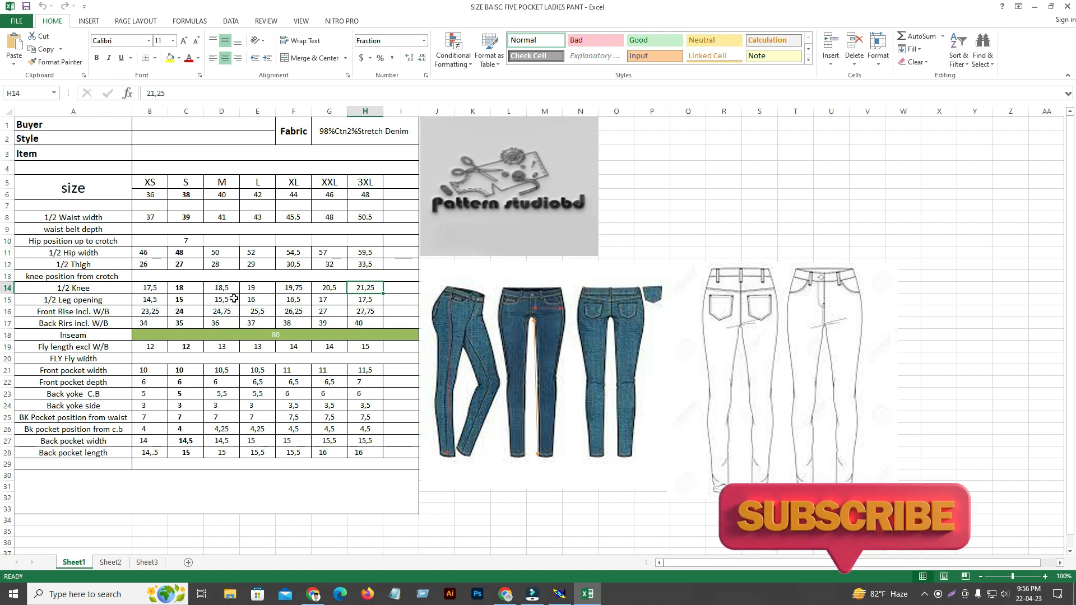
click(171, 300)
click(213, 299)
click(293, 300)
click(334, 300)
click(354, 300)
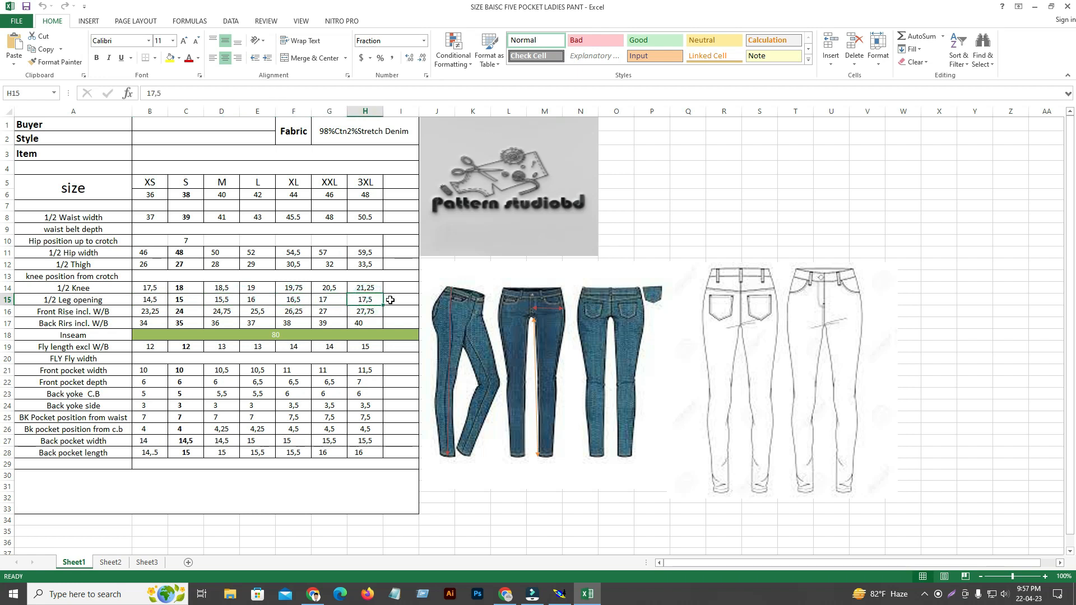
Examine the front rise and back rise measurements, including the waistband, from XS to 3XL.
click(162, 312)
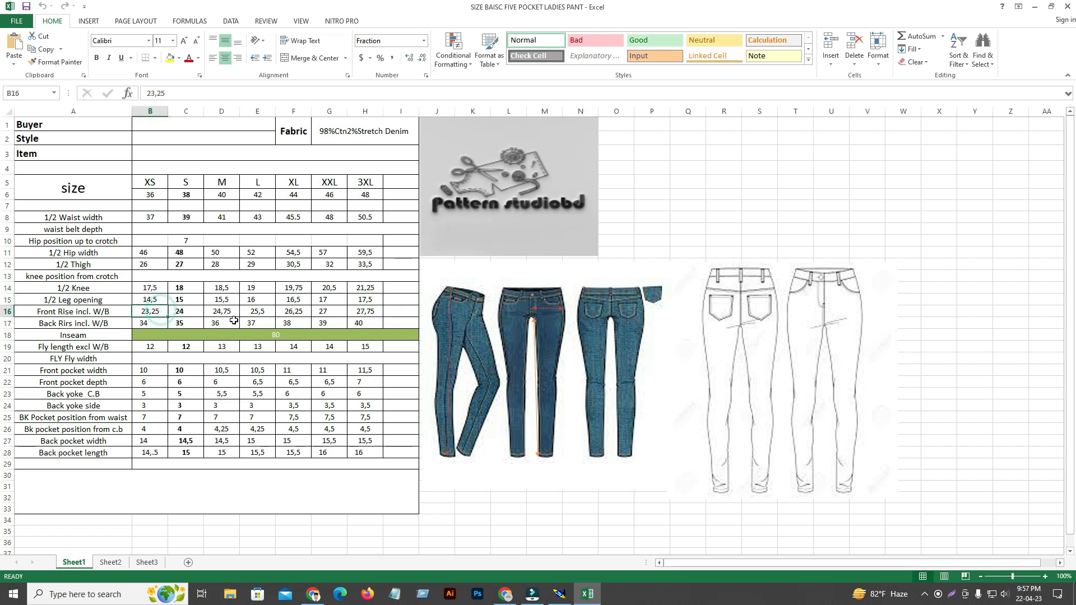
click(202, 313)
click(221, 312)
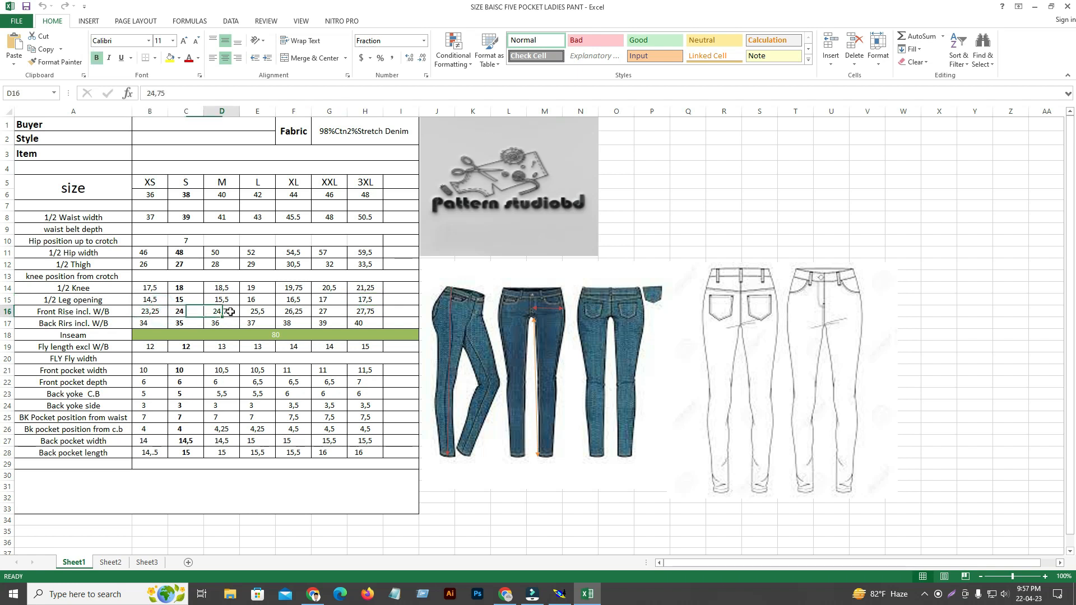
click(266, 313)
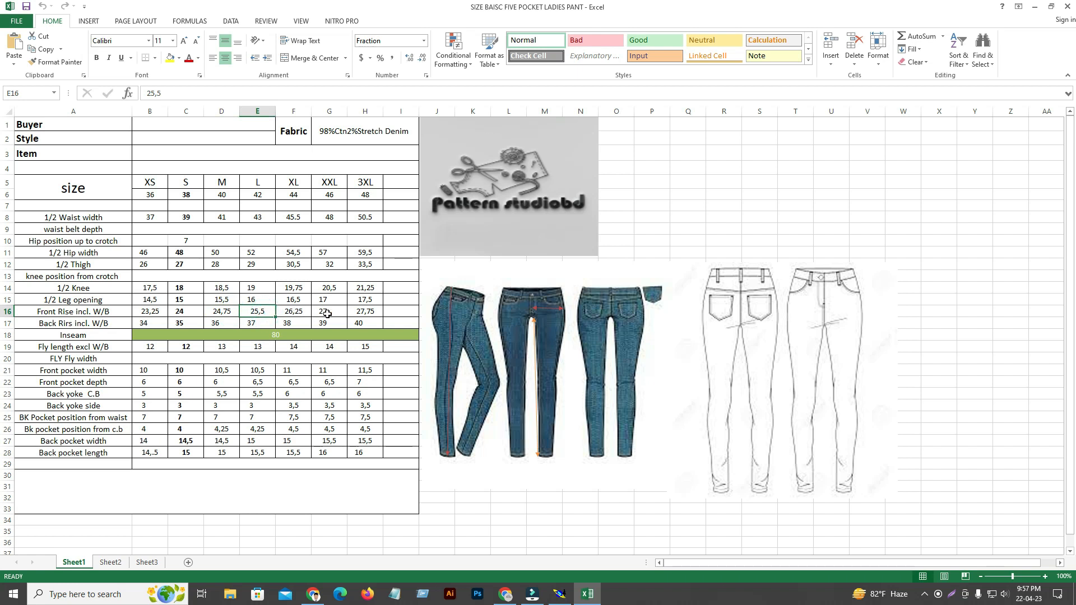
click(321, 313)
click(377, 311)
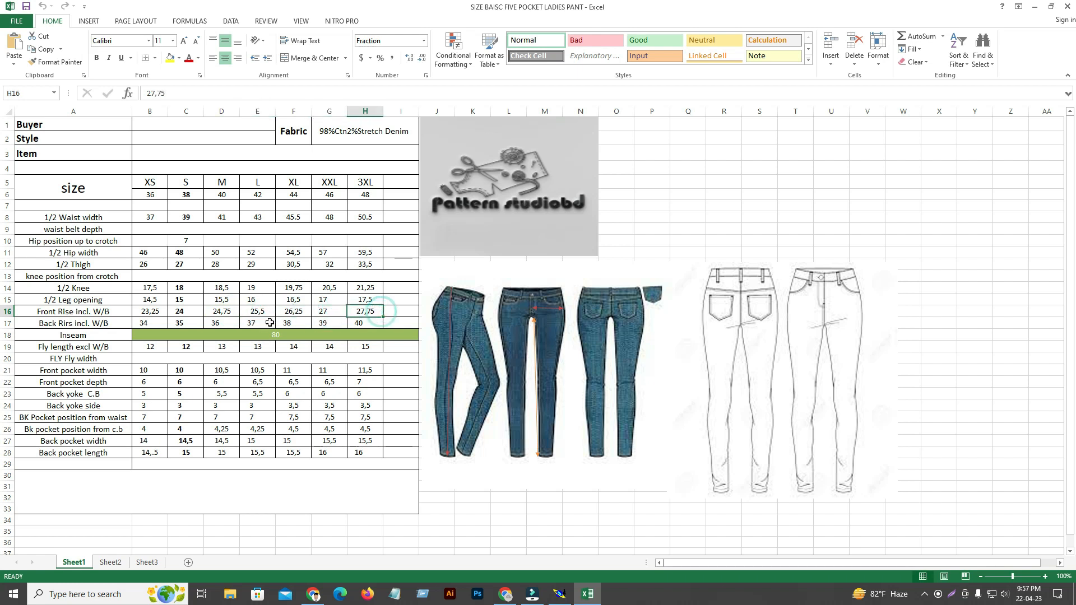
click(161, 323)
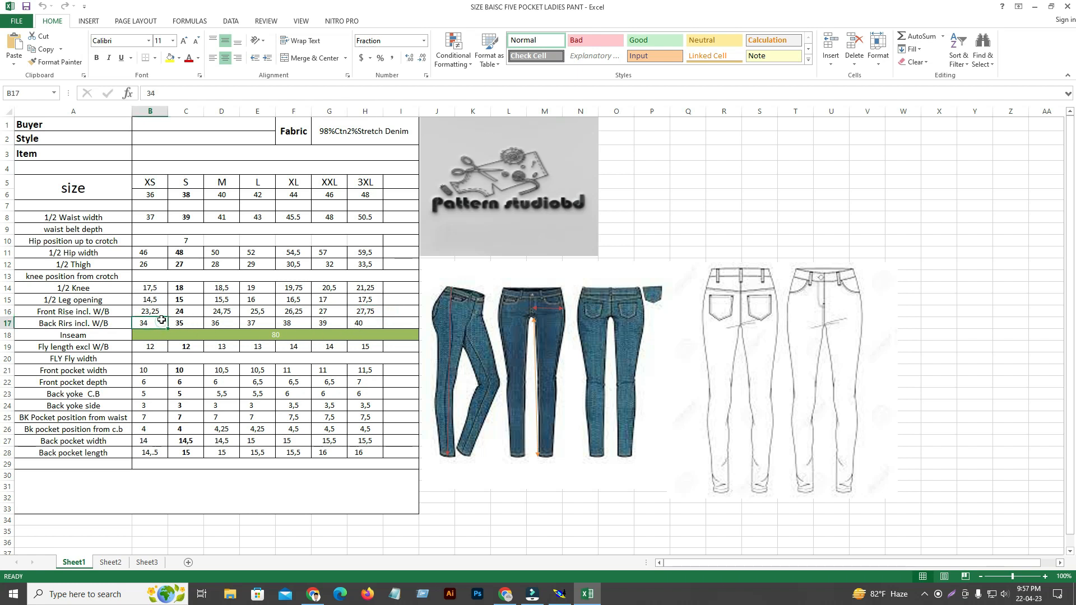
click(352, 322)
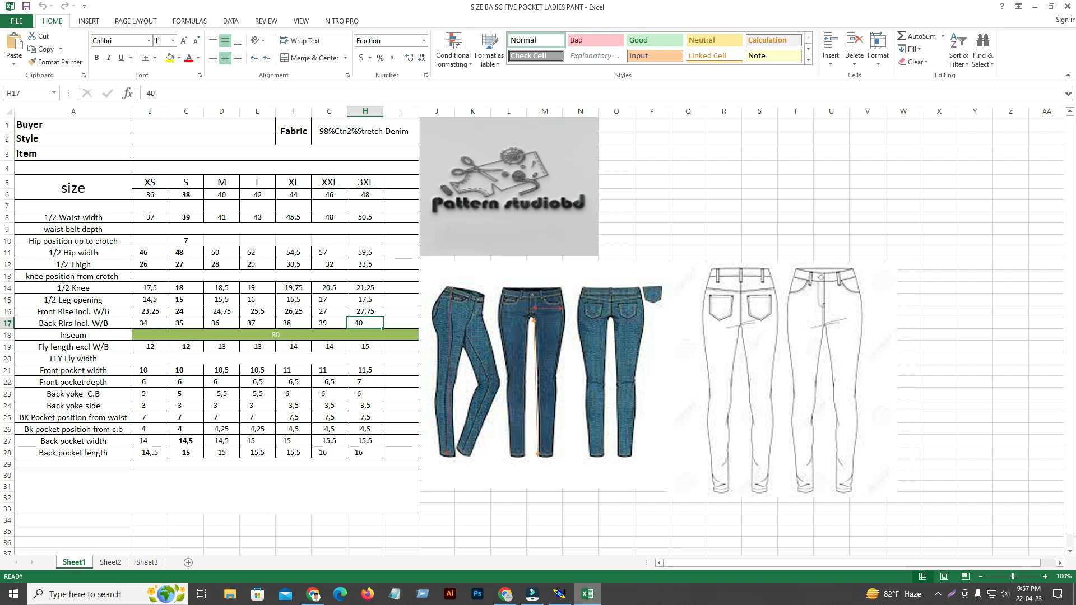
Switch back to Modaris and centre the current sheet holding the base outlines of all the pant pieces for inspection.
click(560, 594)
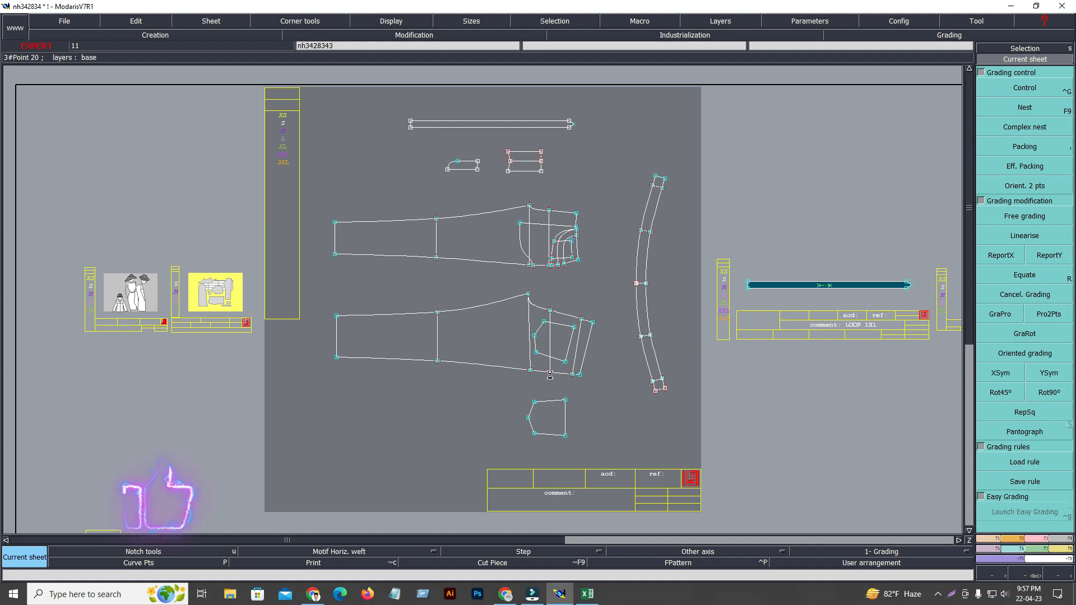
key(8)
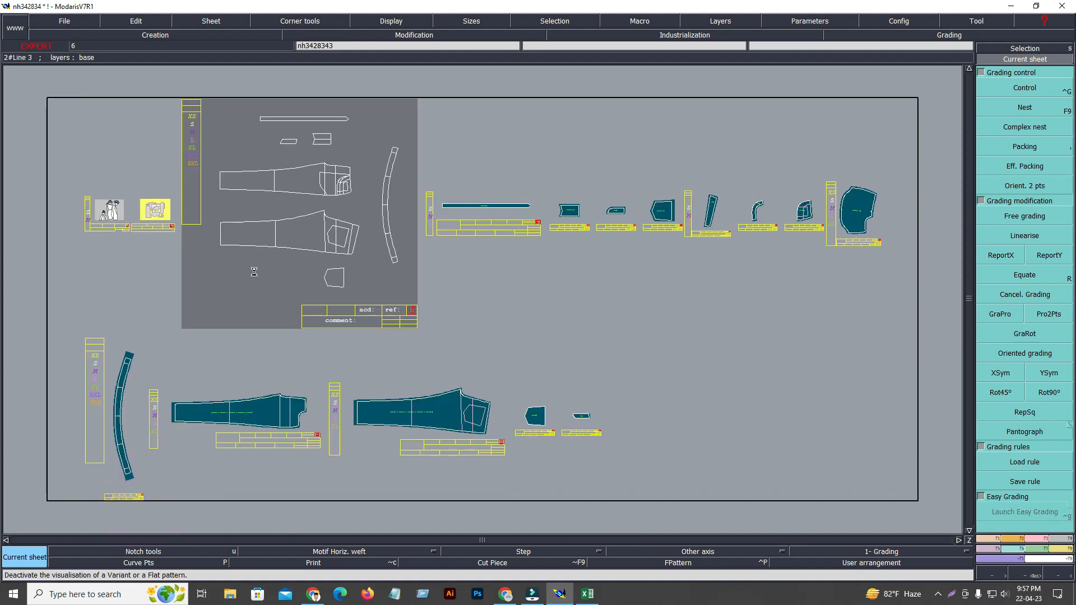
key(Home)
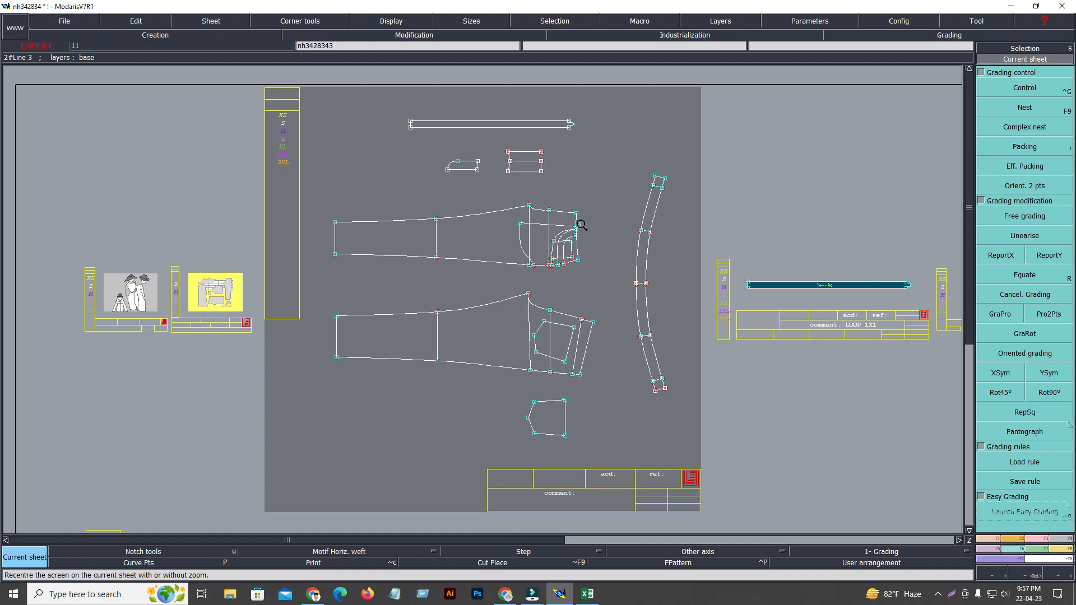
drag(211, 92, 664, 465)
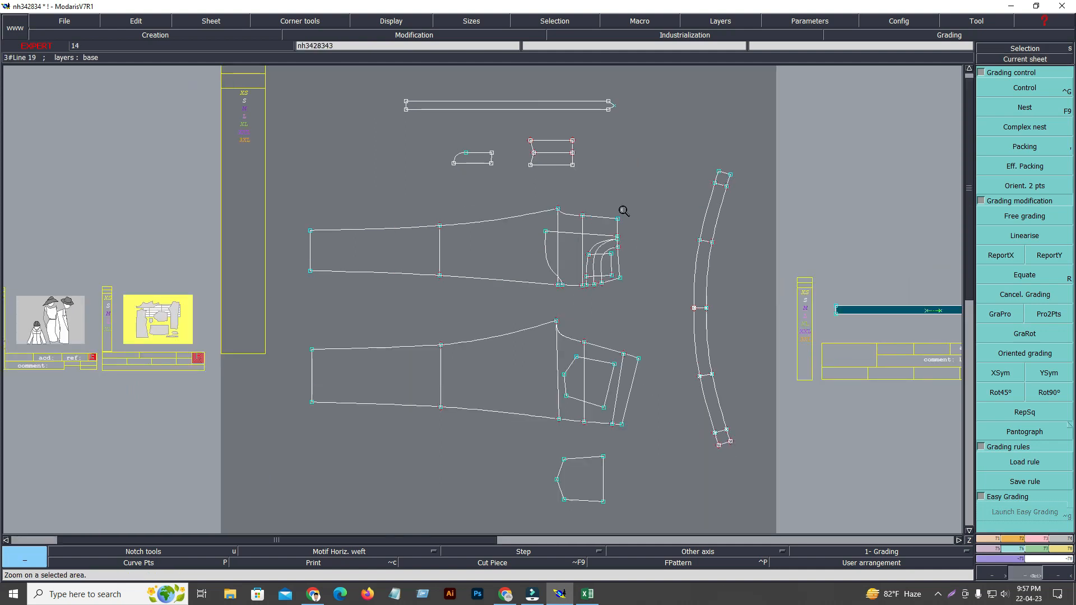
key(space)
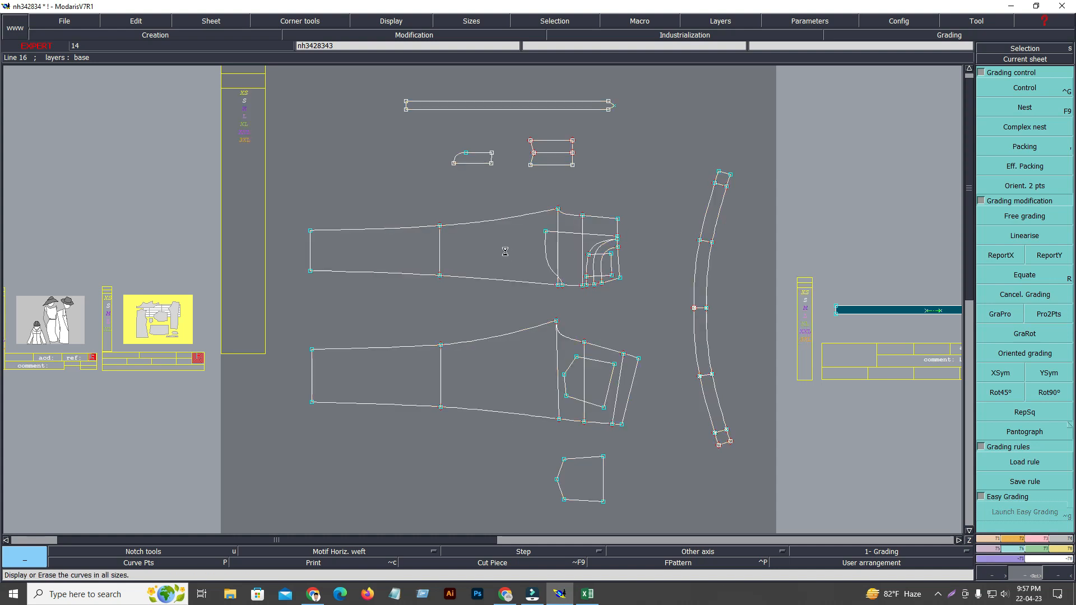
click(1038, 59)
click(610, 220)
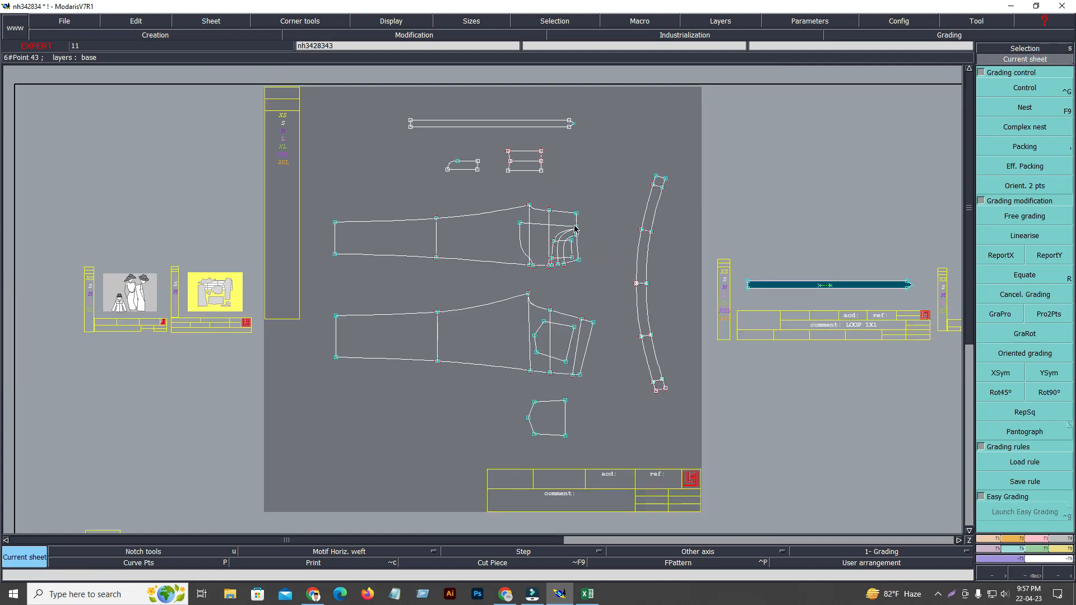
Toggle the nest display of all sizes on and off on the base sheet.
key(F9)
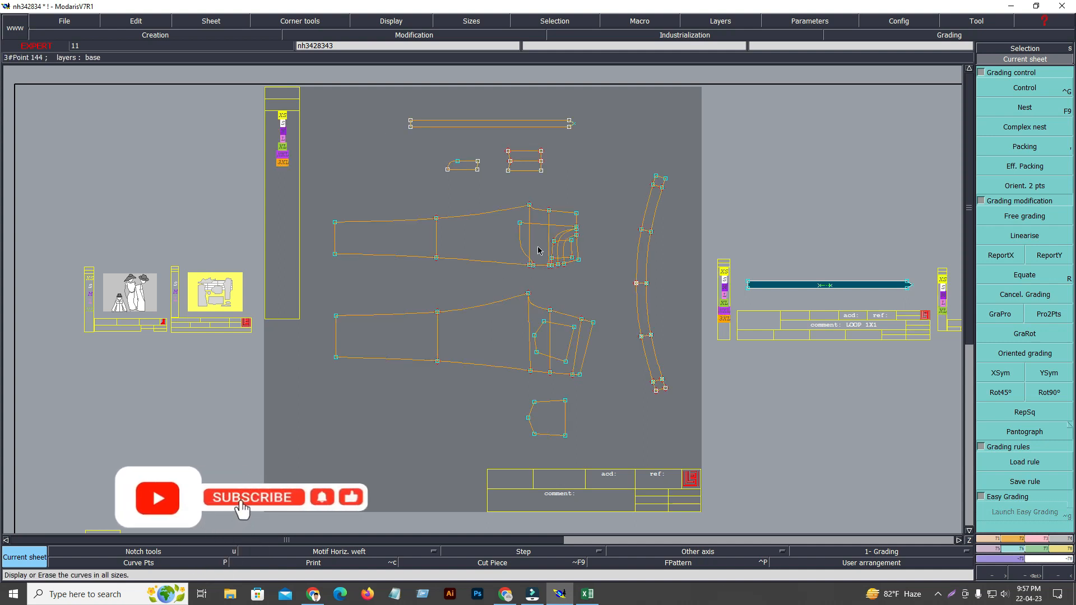
click(497, 228)
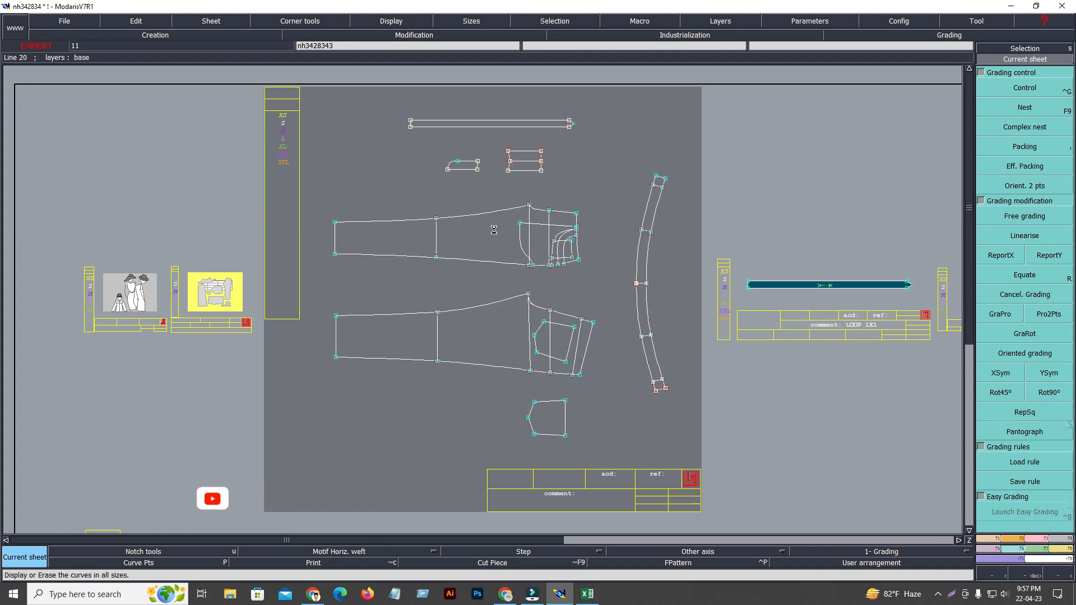
click(495, 233)
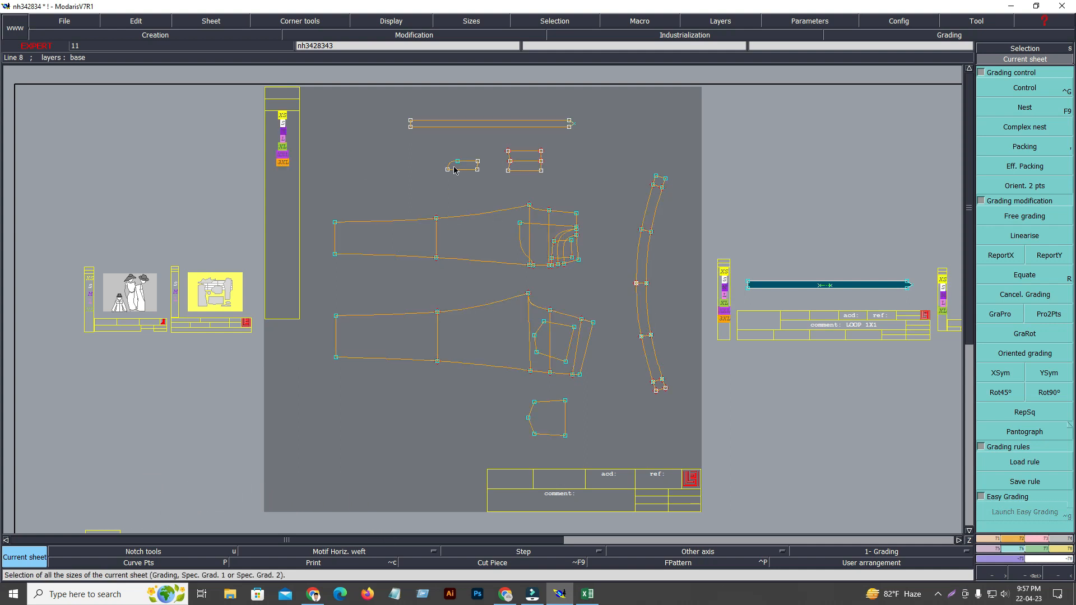
click(519, 253)
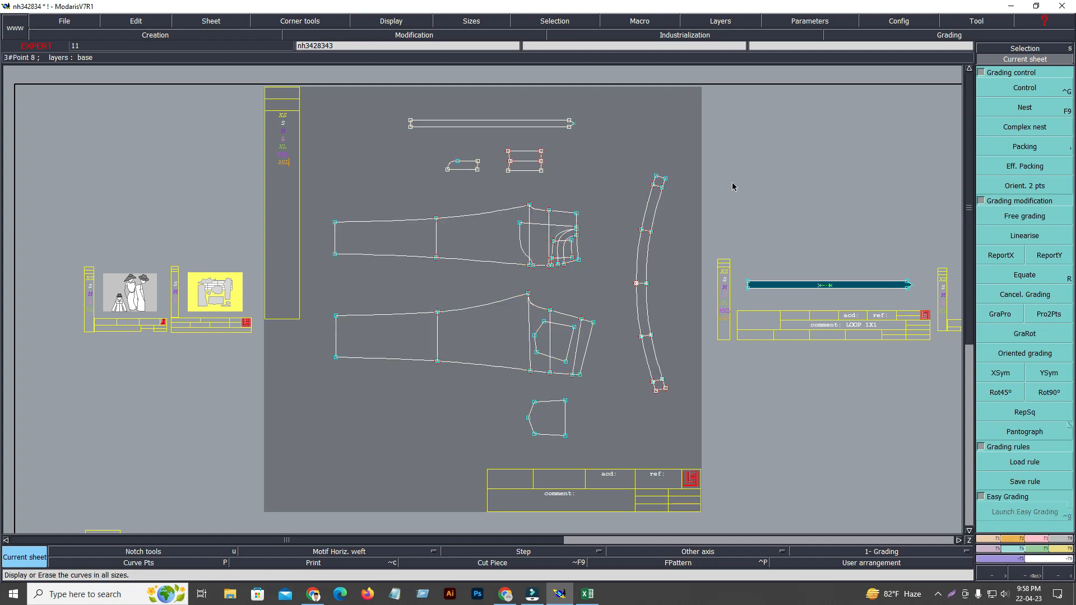
Select all sizes from XS to 3XL in the base sheet's size list and display their nest.
drag(270, 97, 294, 189)
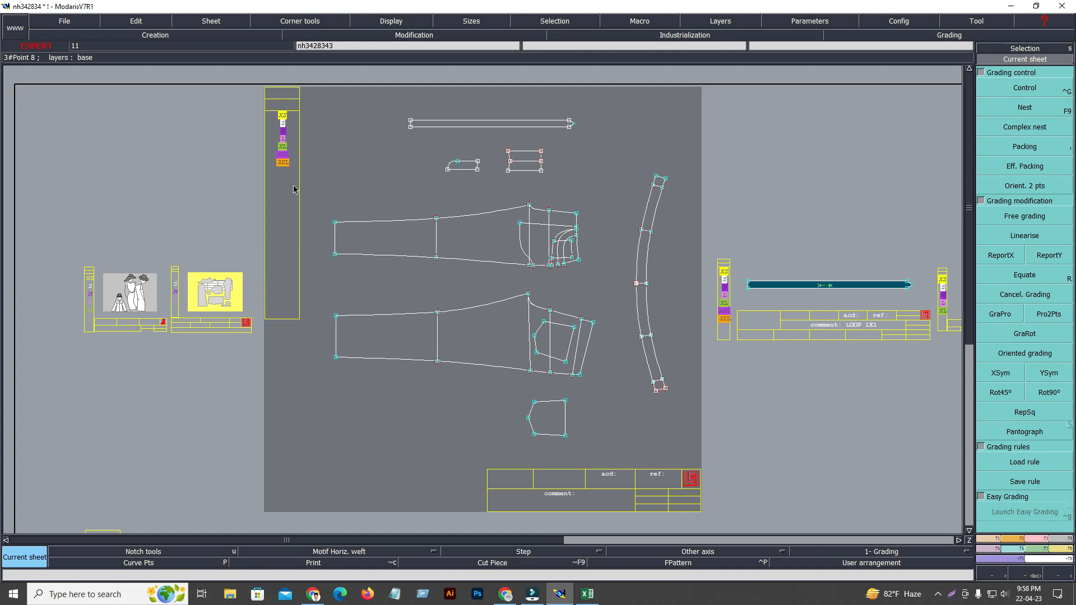
click(297, 178)
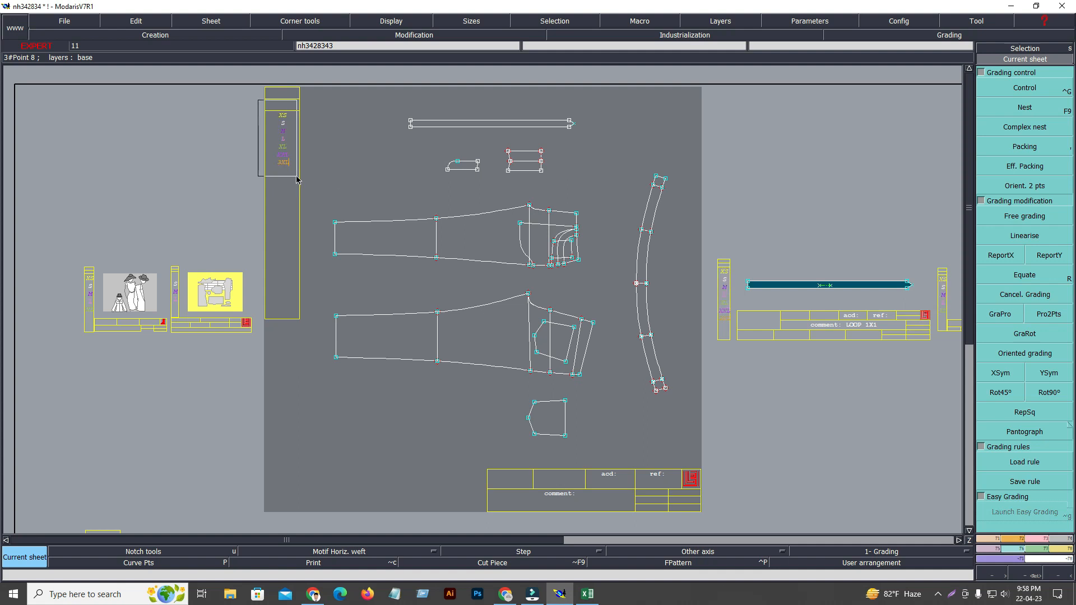
drag(296, 177, 297, 176)
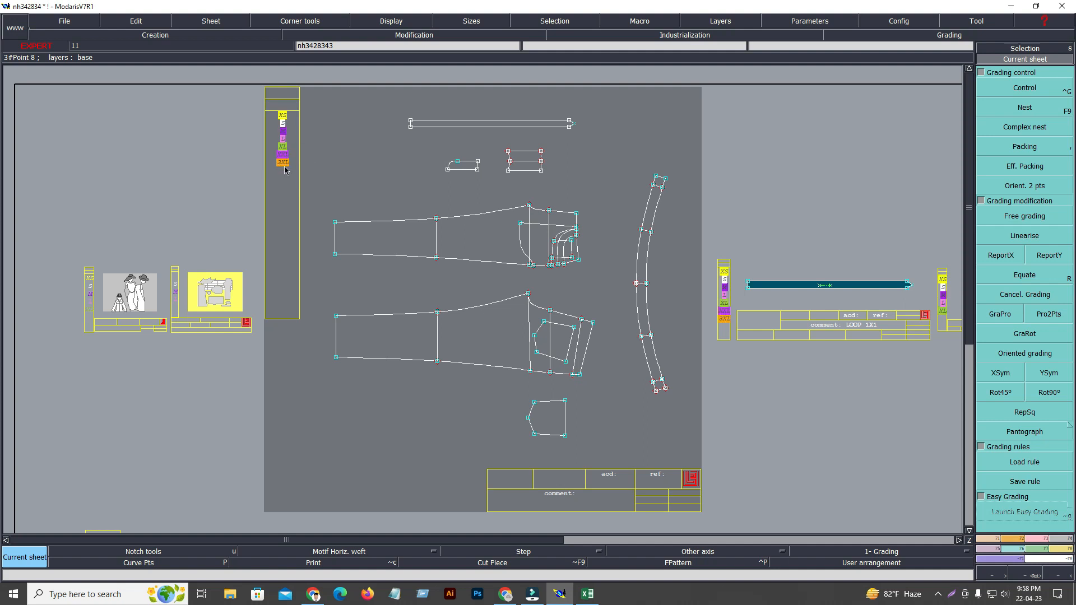
click(1034, 109)
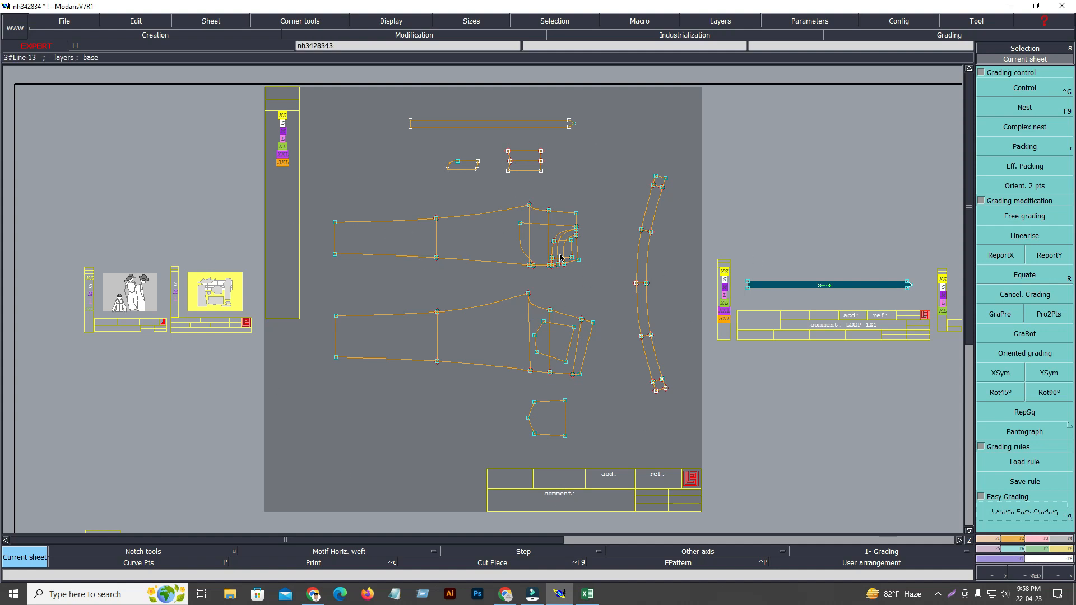
Glance at the size chart in Excel, return to Modaris and zoom in on the front and back panel outlines.
click(590, 595)
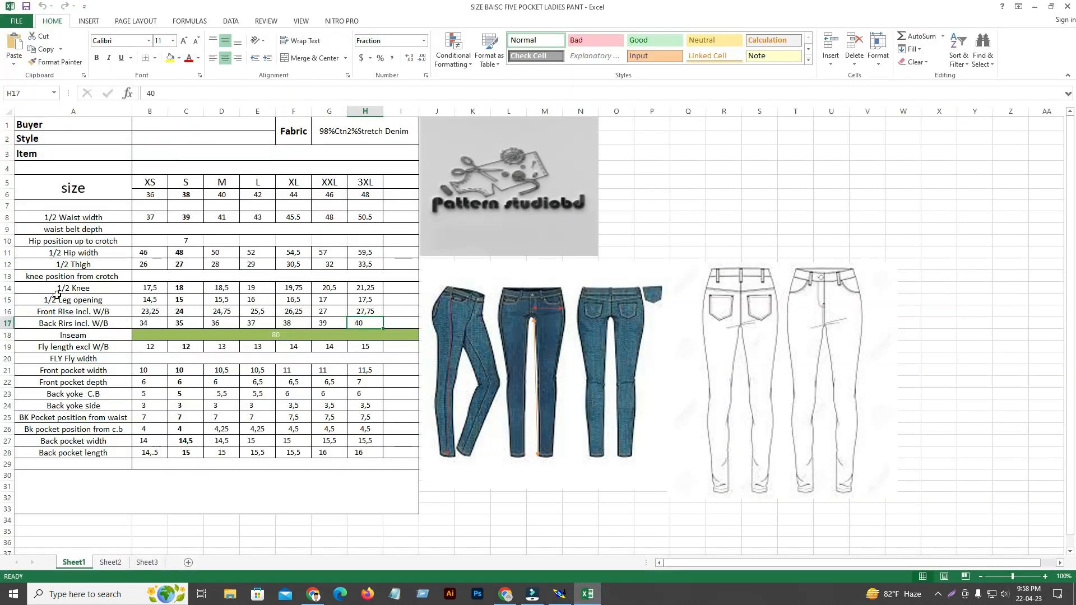
click(560, 594)
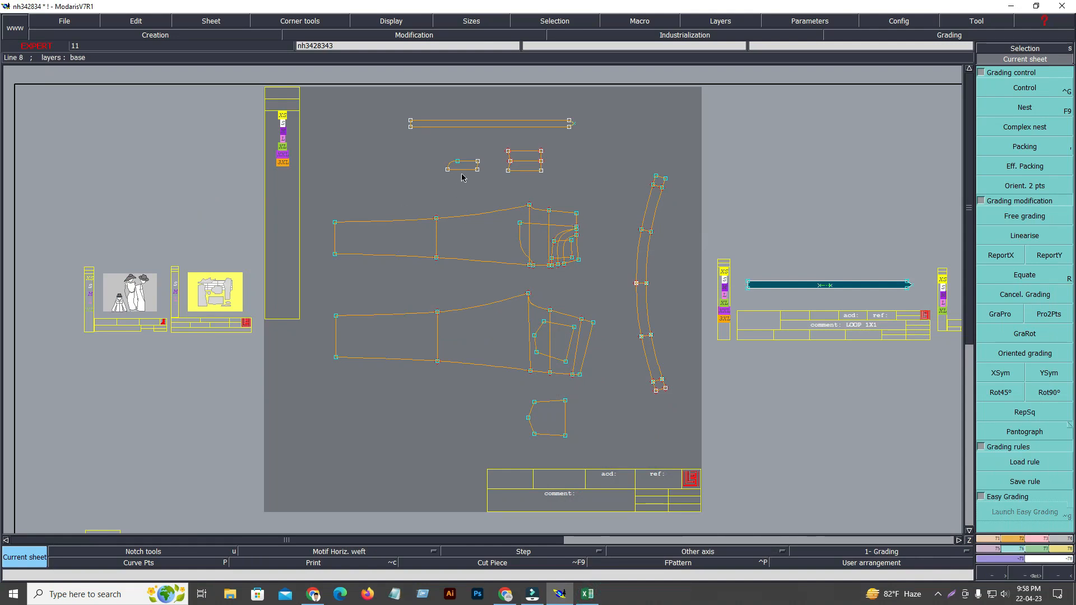
drag(311, 200, 383, 281)
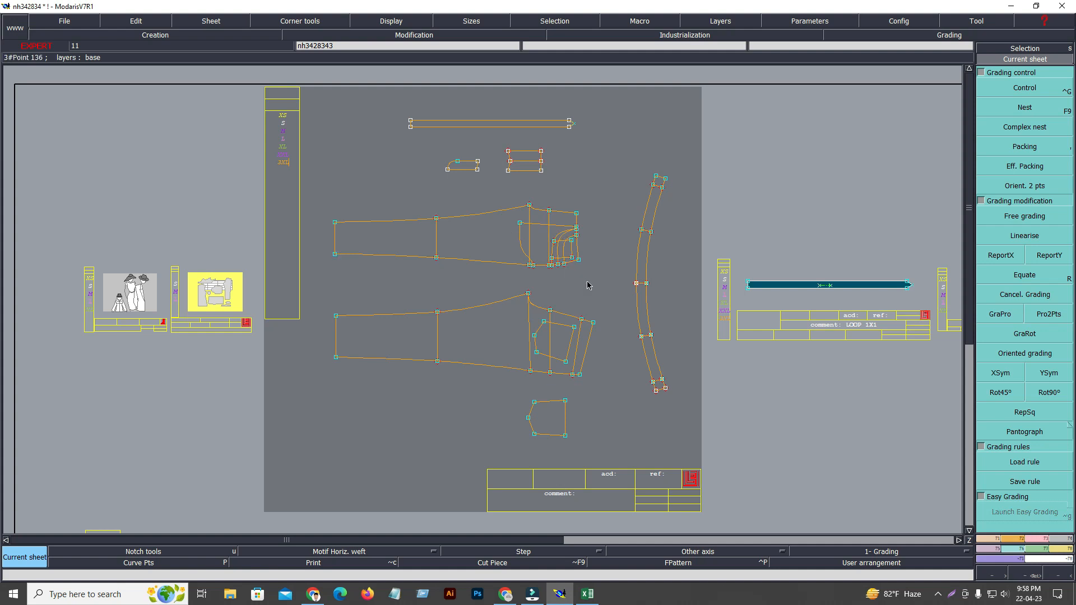
key(Return)
drag(292, 183, 694, 404)
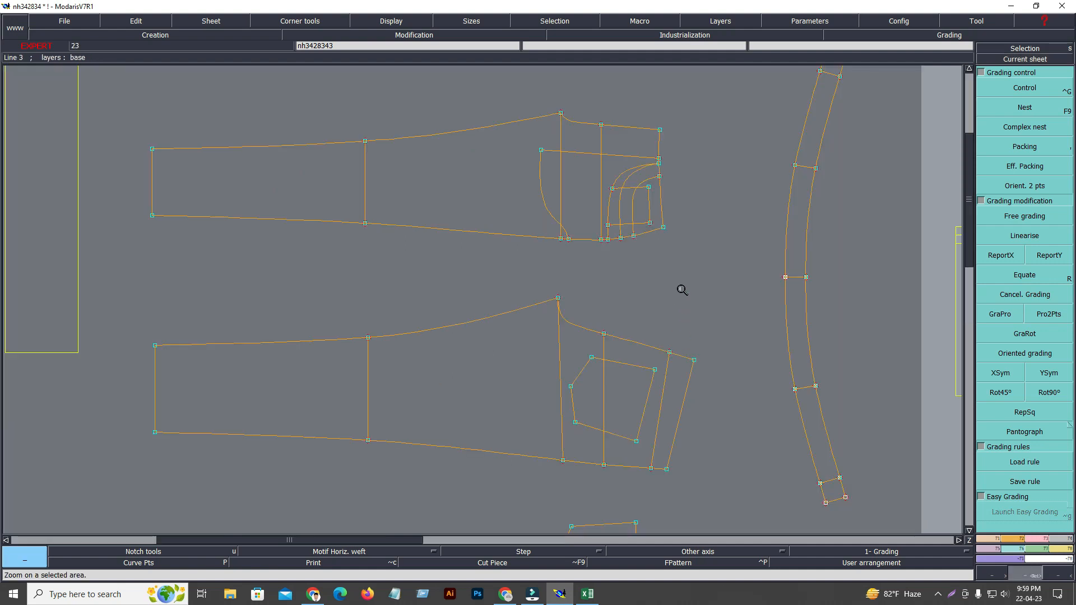
Switch to the Excel size chart and examine the 1/2 Leg opening values from XS to 3XL.
click(589, 595)
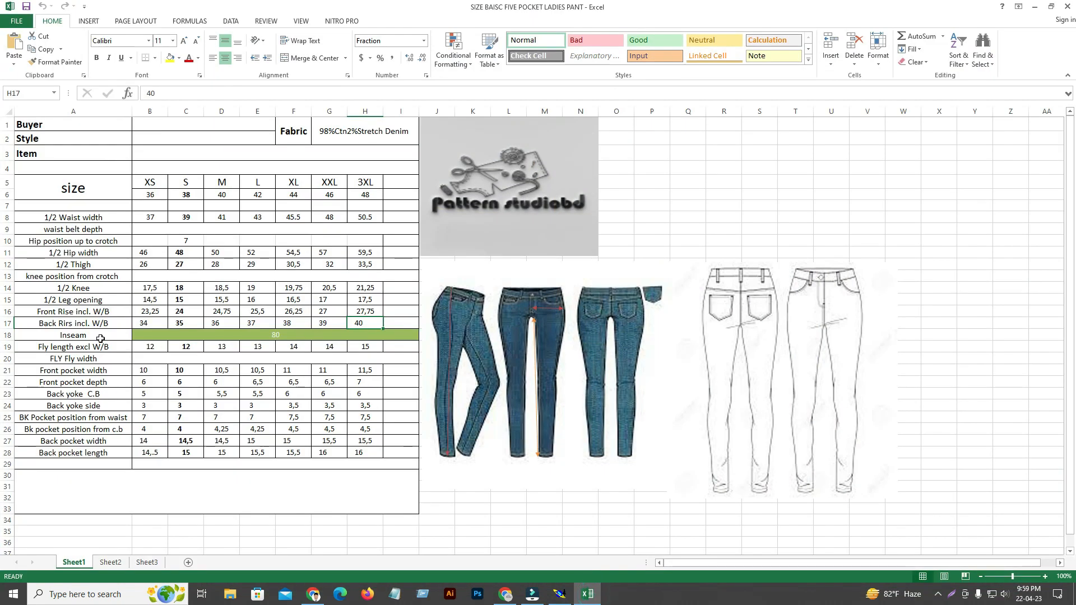
click(88, 300)
click(160, 301)
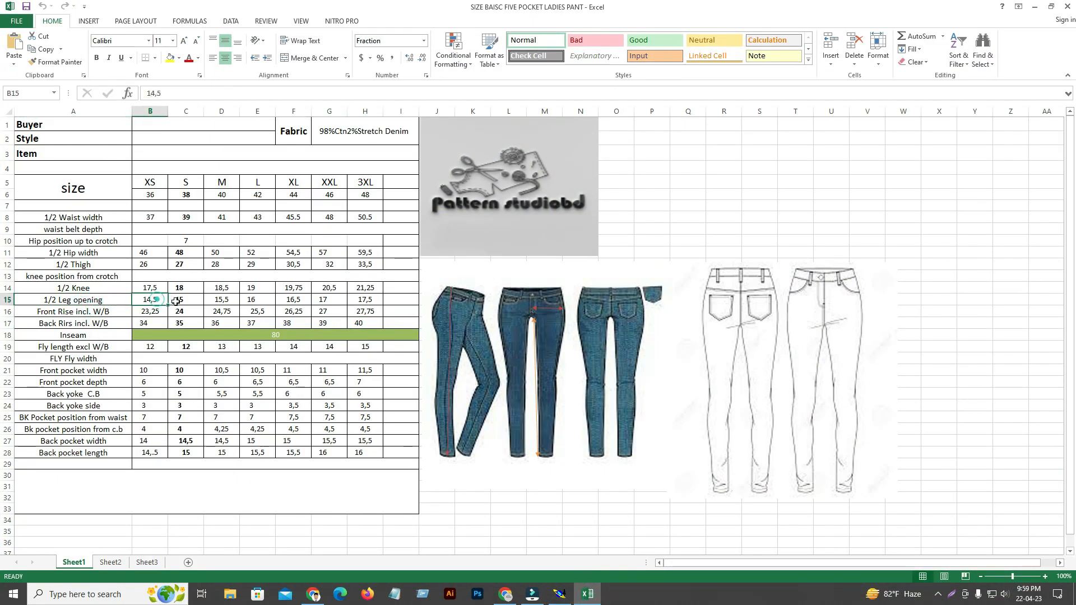
click(198, 300)
click(230, 301)
click(264, 301)
click(299, 301)
click(334, 300)
click(375, 300)
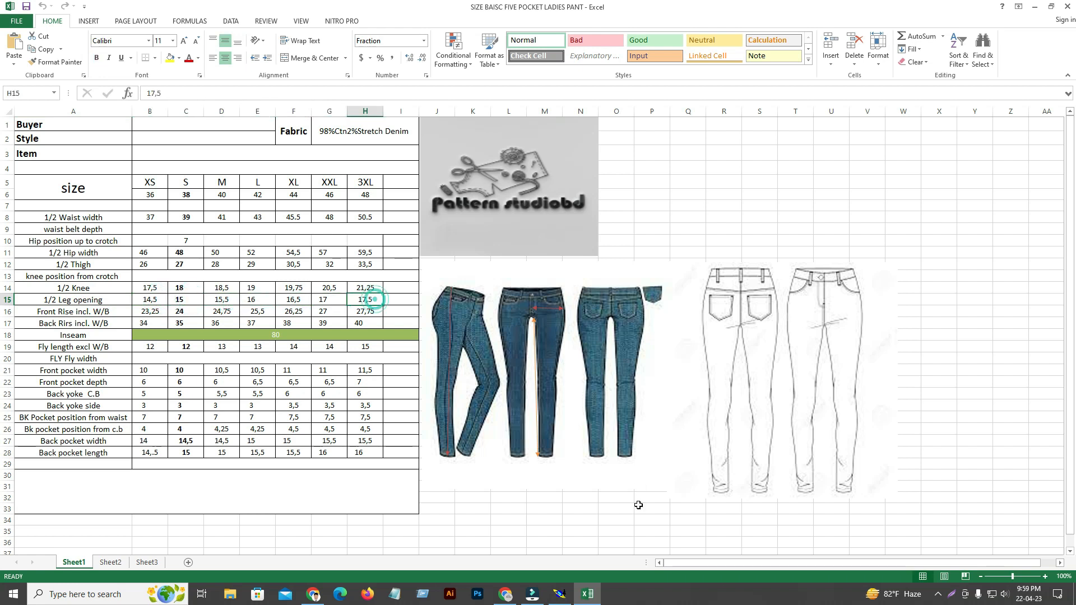
Return to Modaris and inspect the grading control table of the front panel's inseam hem corner.
click(559, 594)
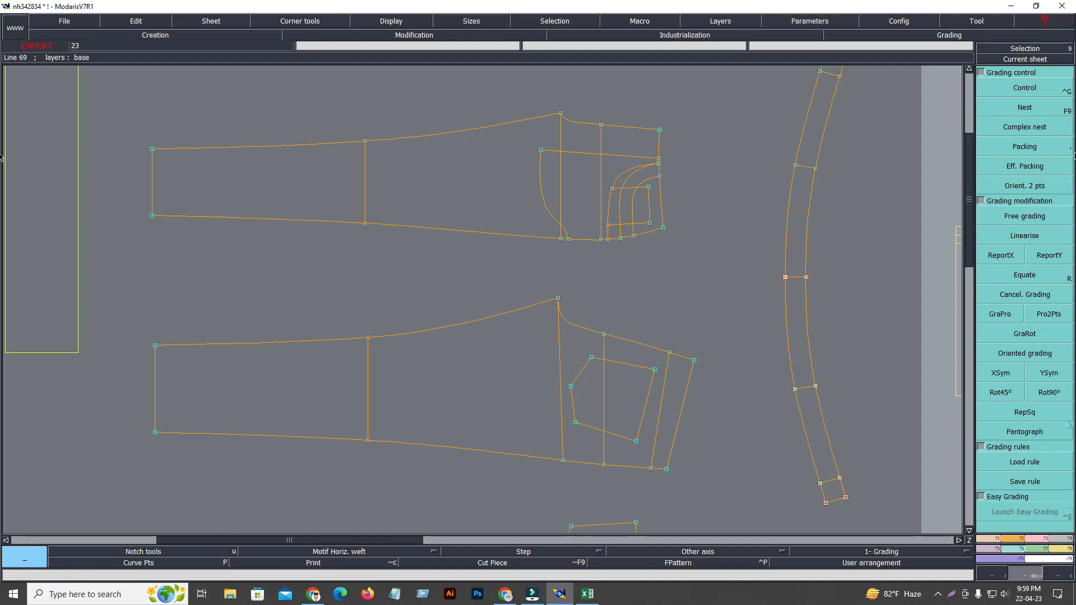
click(1033, 91)
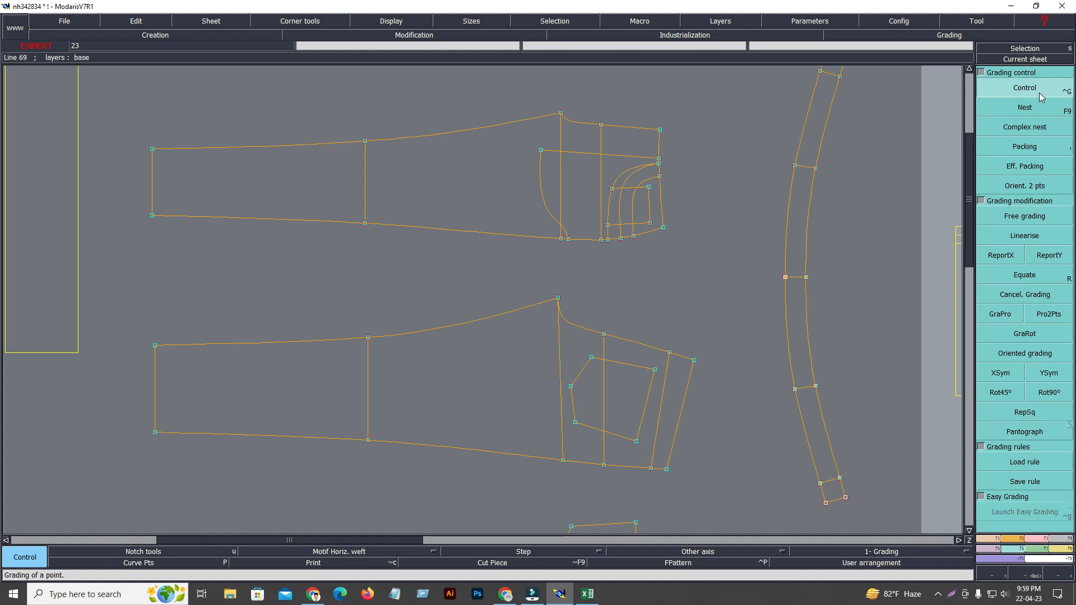
click(152, 149)
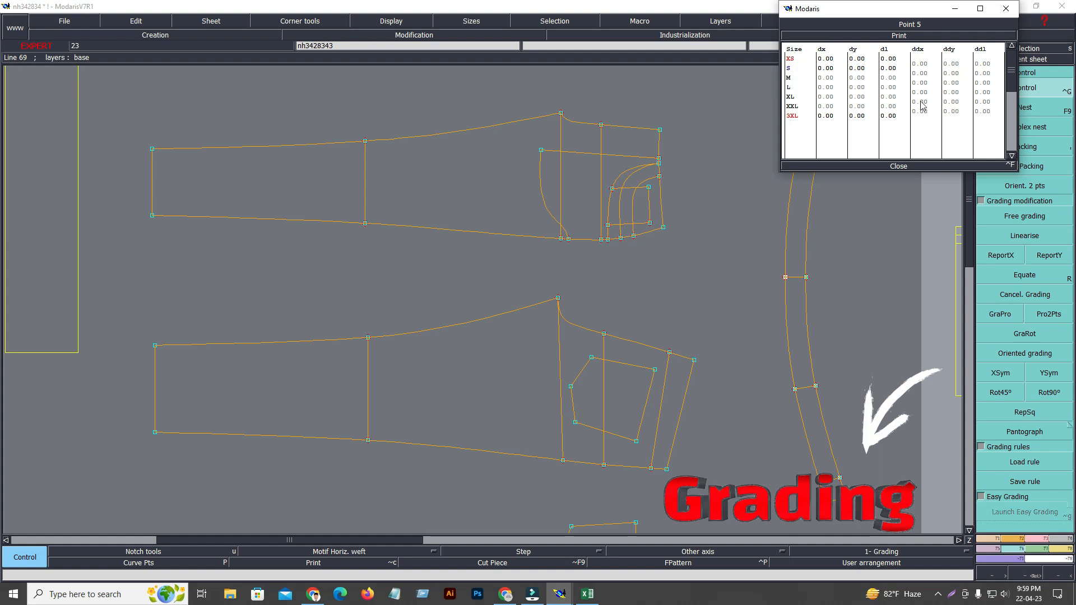
click(899, 166)
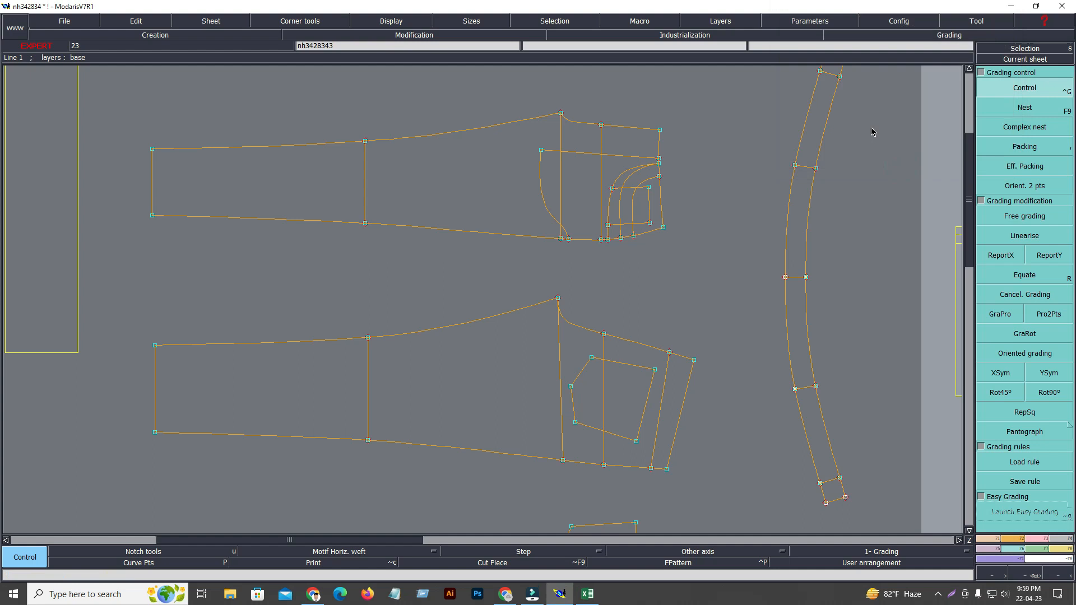
Check which length unit is set in the parameters.
click(820, 24)
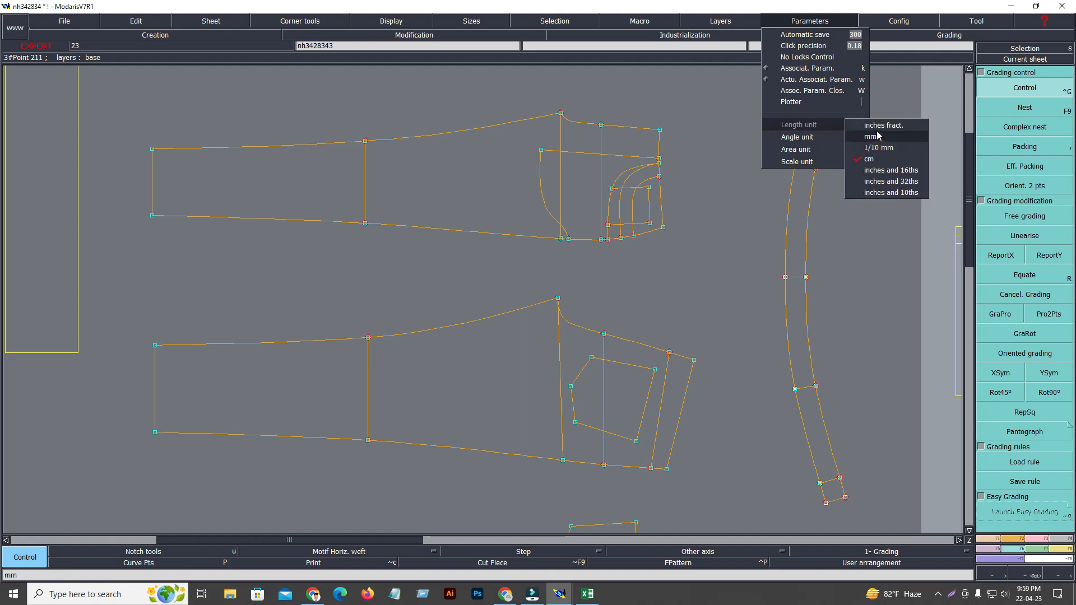
mouse_move(858, 125)
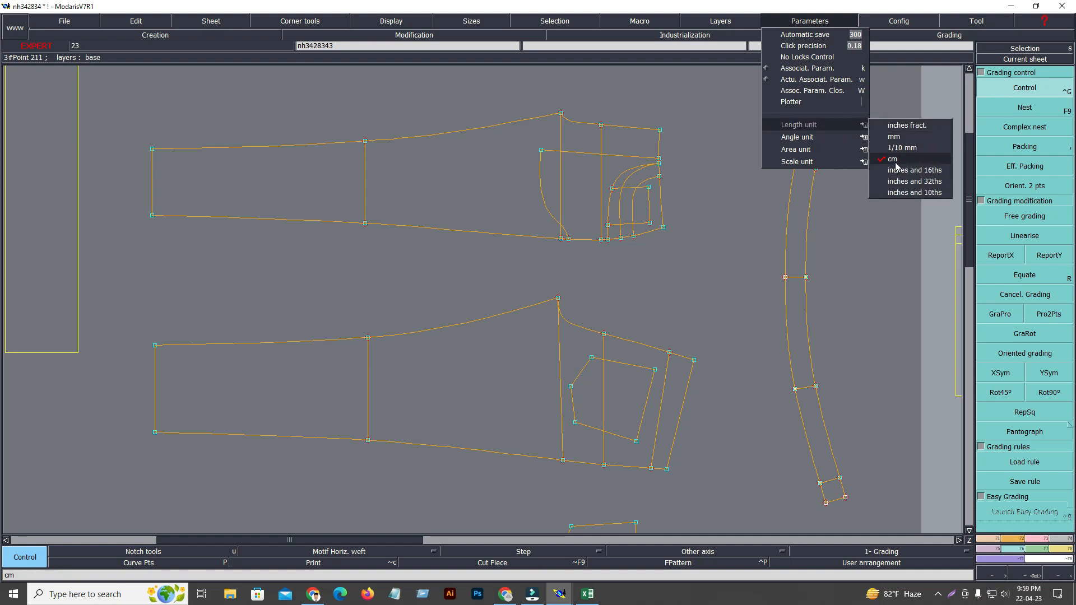
mouse_move(836, 162)
click(664, 275)
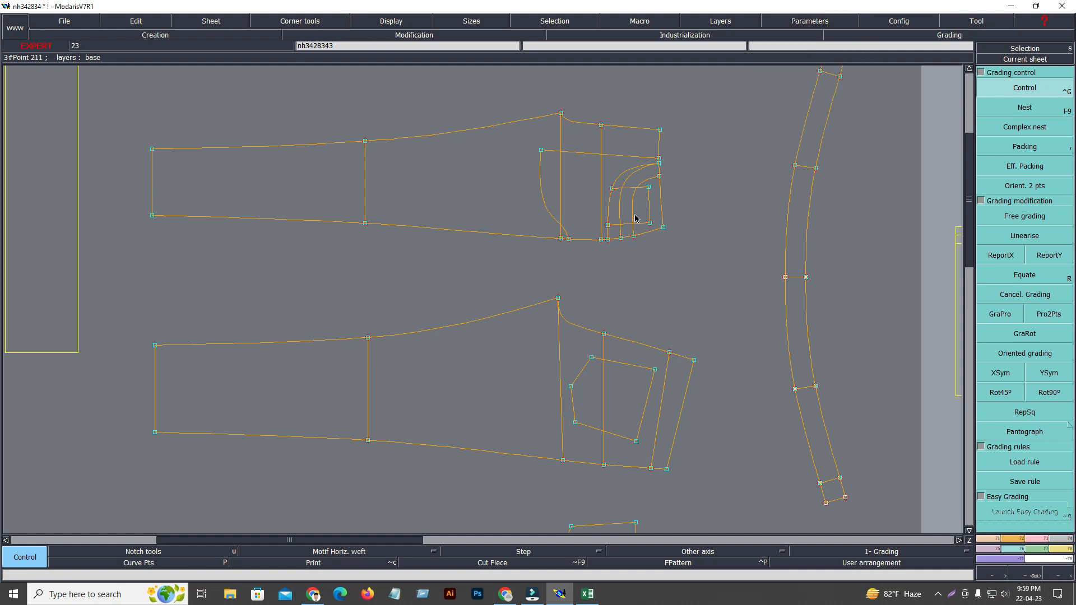
click(587, 595)
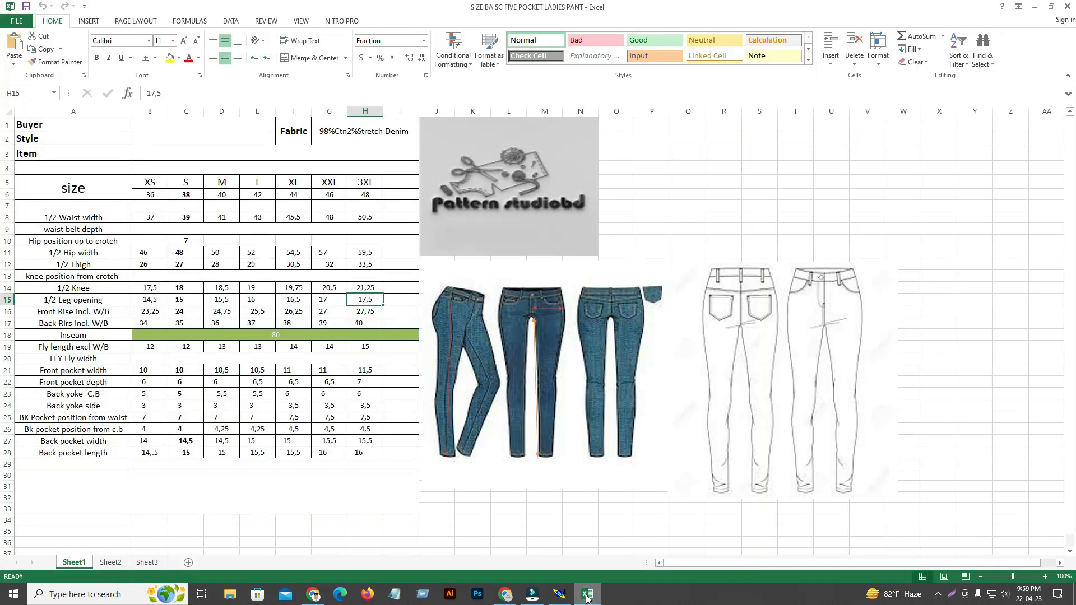
click(587, 595)
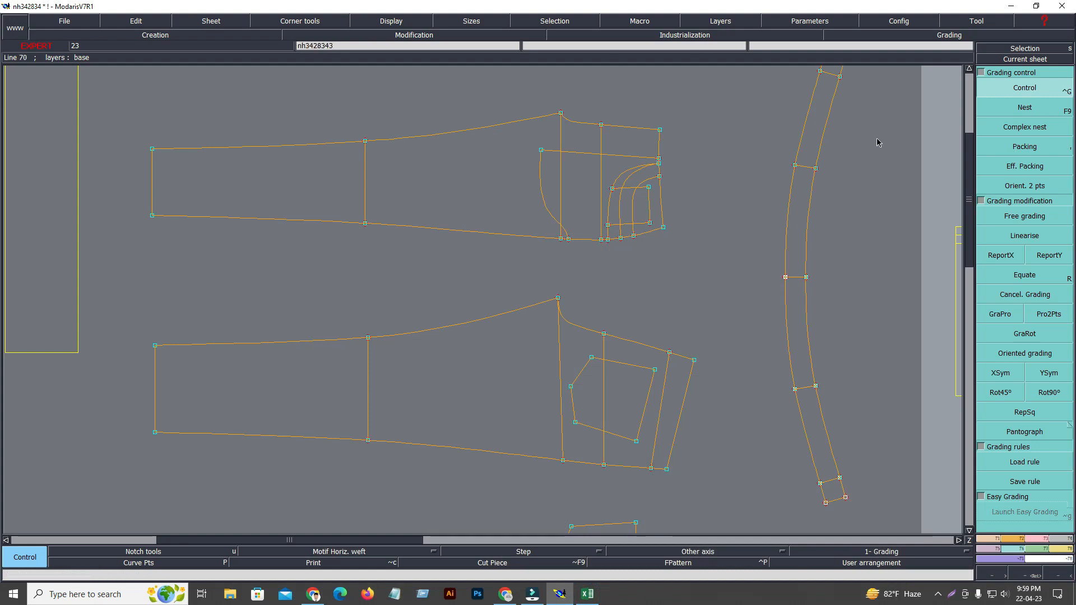
click(152, 149)
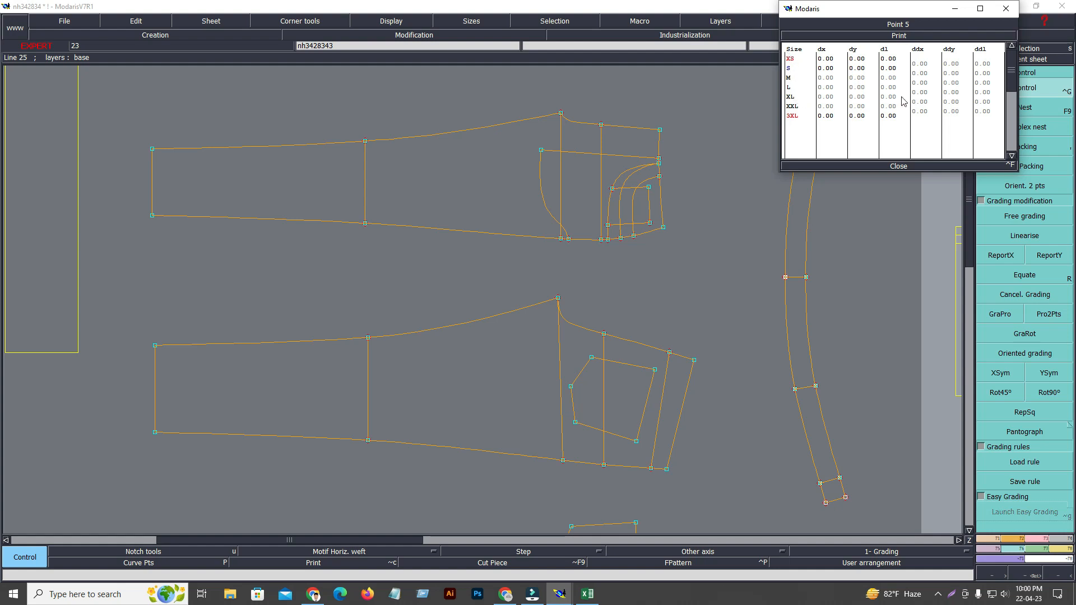
drag(955, 64, 963, 117)
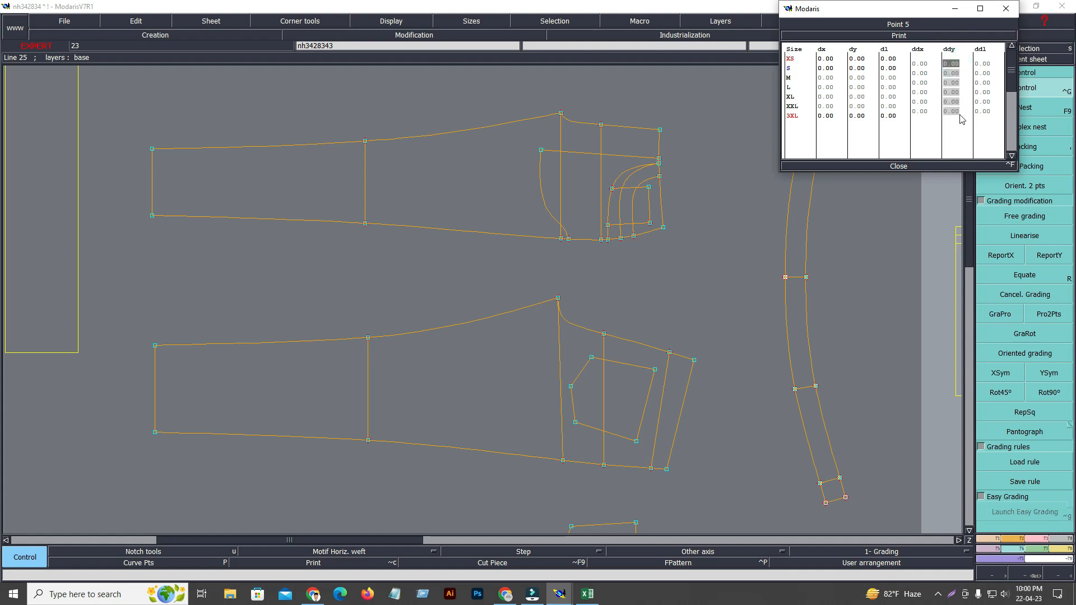
click(715, 226)
click(901, 168)
Show all sheets, select only size S in the base sheet's size list and zoom in on the pant outlines.
key(j)
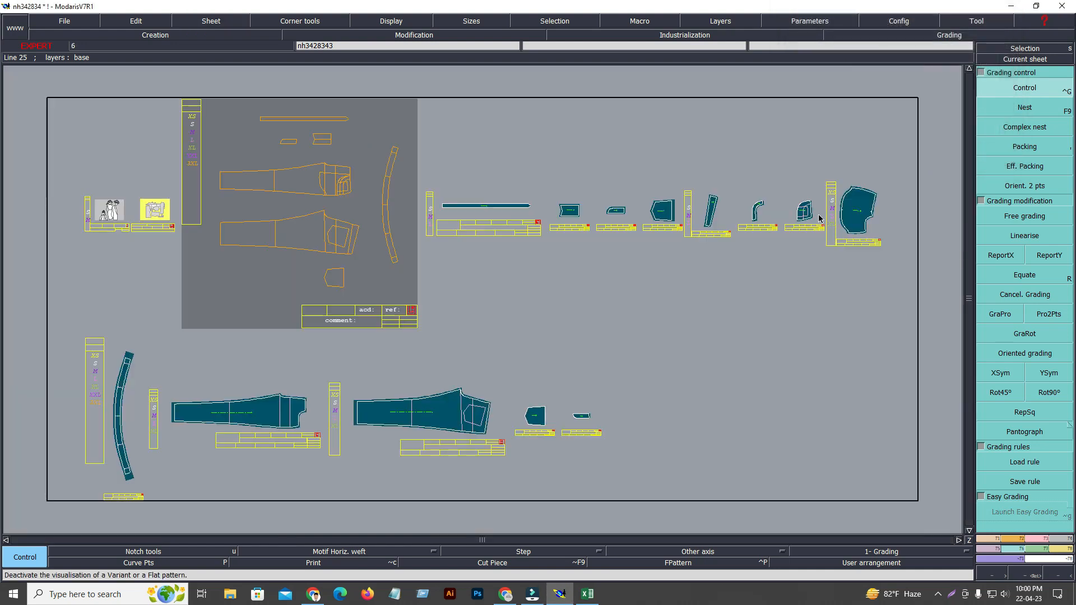
click(192, 124)
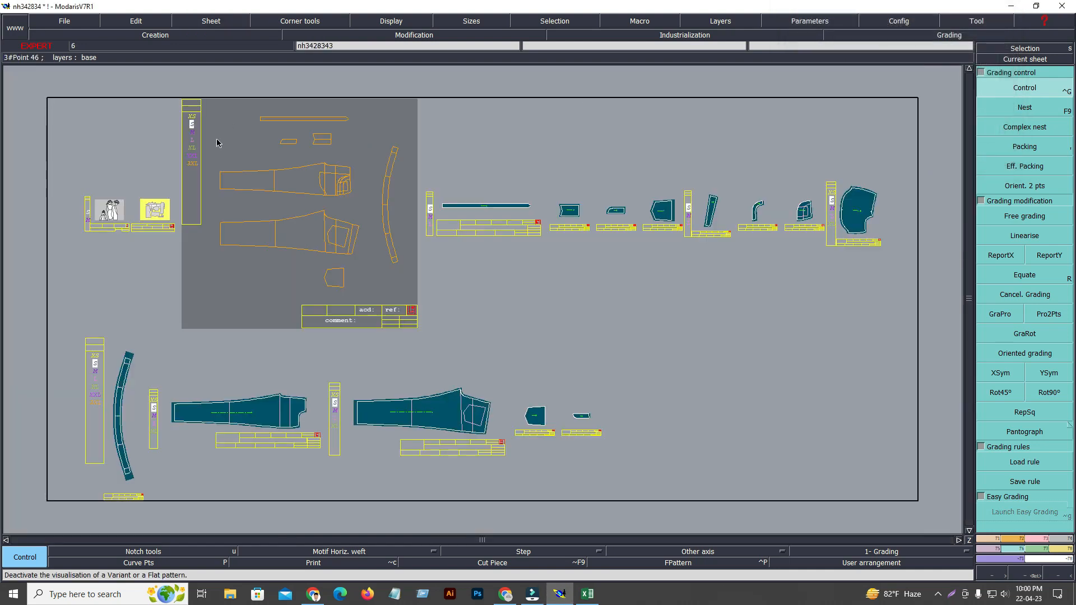
key(z)
drag(175, 106, 418, 262)
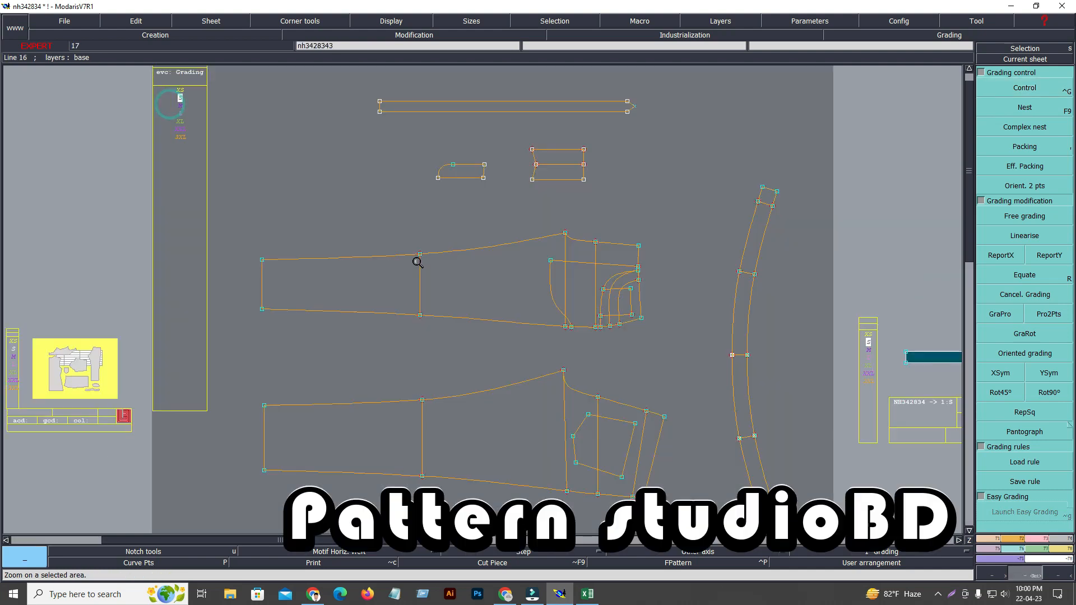
Grade the front panel's inseam hem corner with a ddy of 0.25 for all sizes using Control.
click(1035, 86)
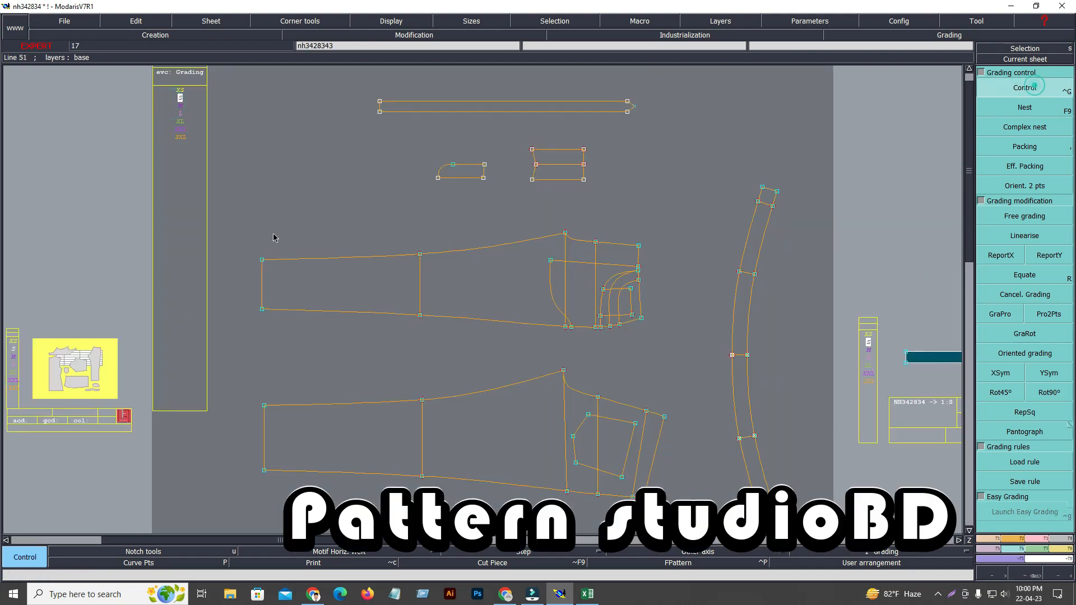
click(262, 259)
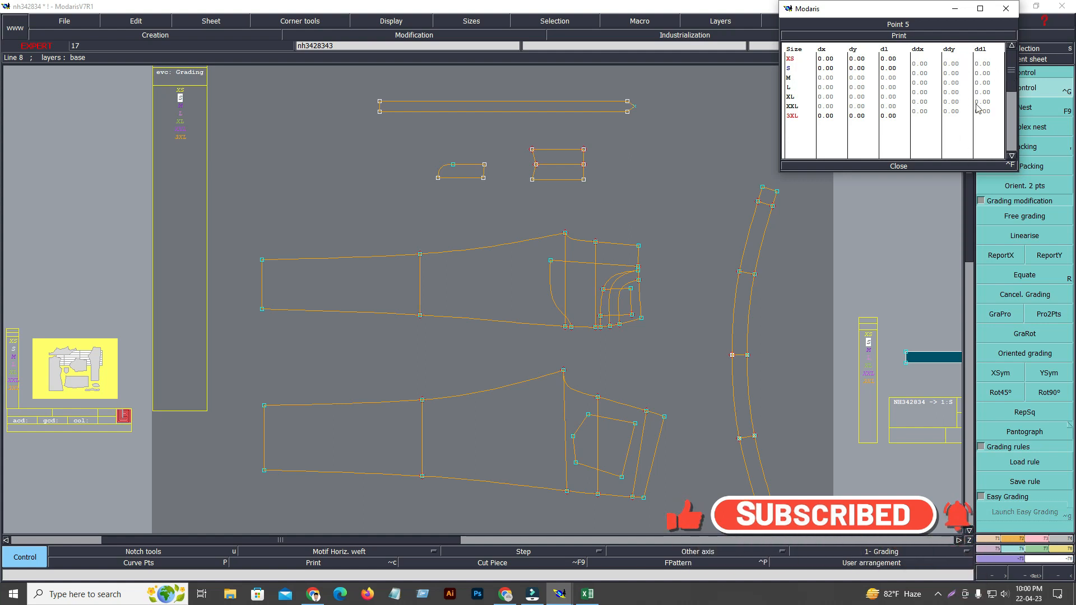
drag(957, 67, 964, 116)
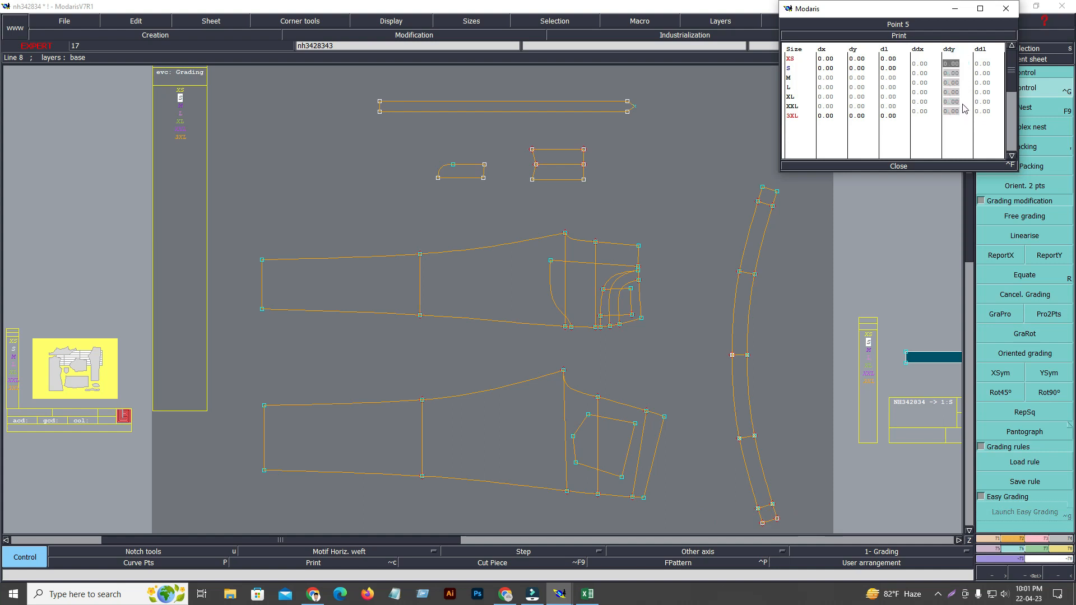
text(.25)
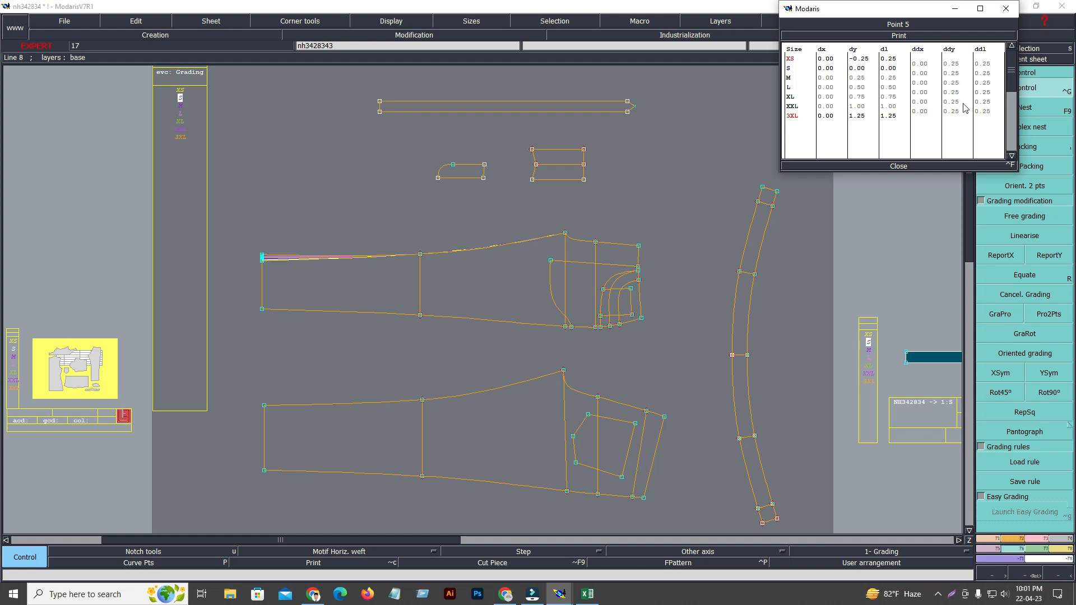
Grade the front panel's side-seam hem corner with a ddy of -0.25 for all sizes.
click(899, 167)
click(261, 308)
drag(952, 63, 955, 113)
text(-0)
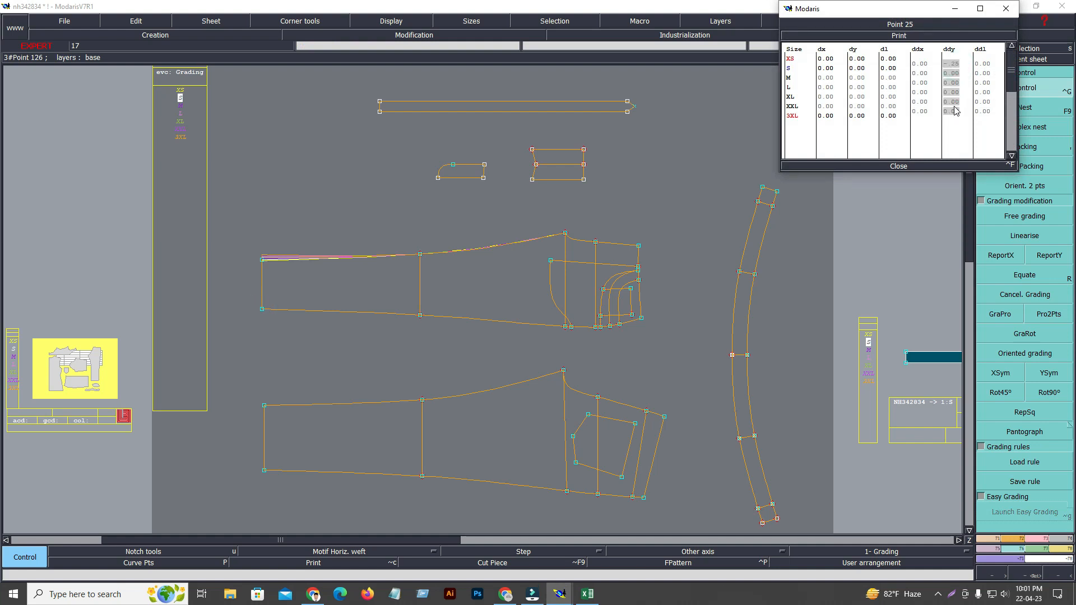
text(.25)
key(Return)
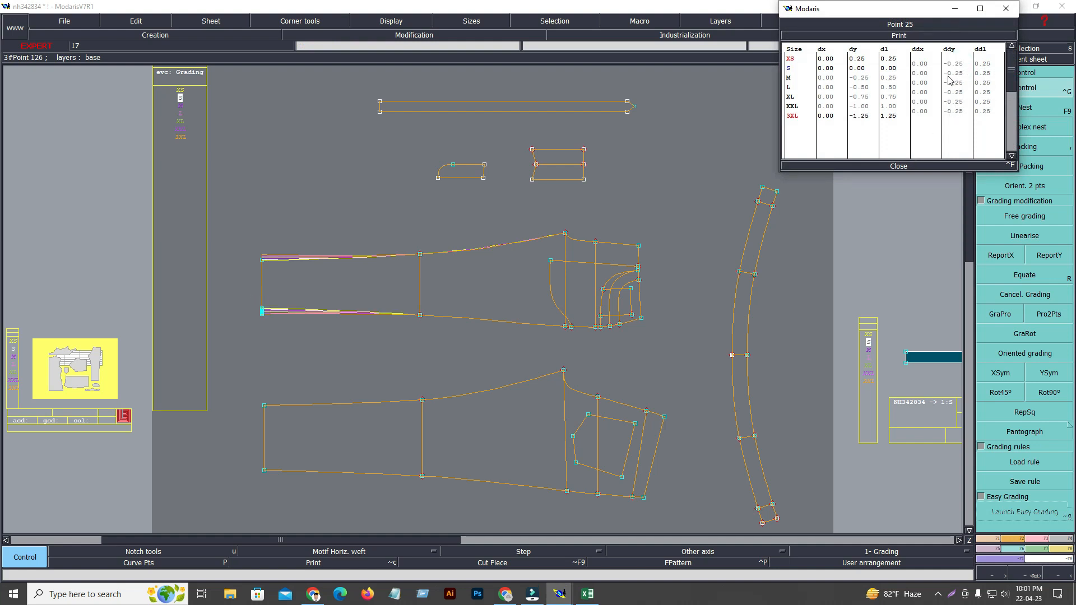
Check the grading values of the front panel's inseam and side-seam hem corners.
click(905, 165)
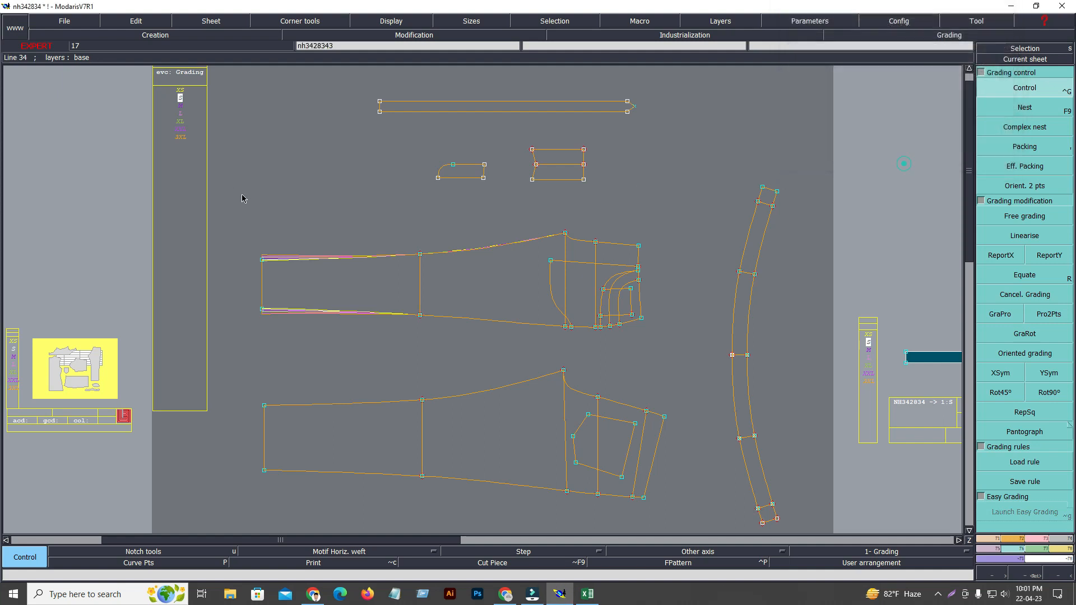
click(262, 261)
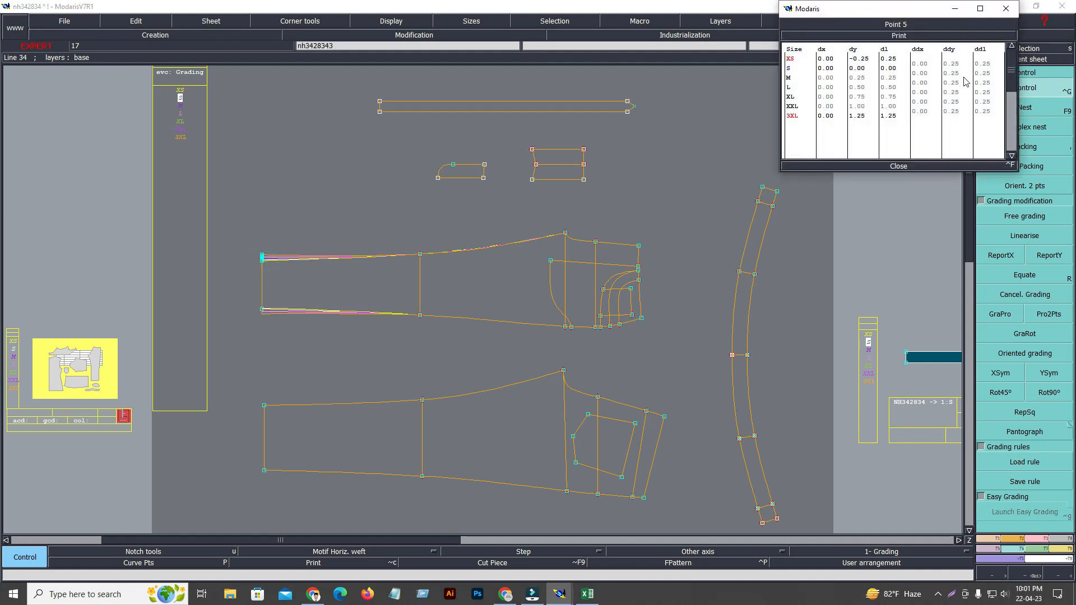
click(903, 168)
click(261, 310)
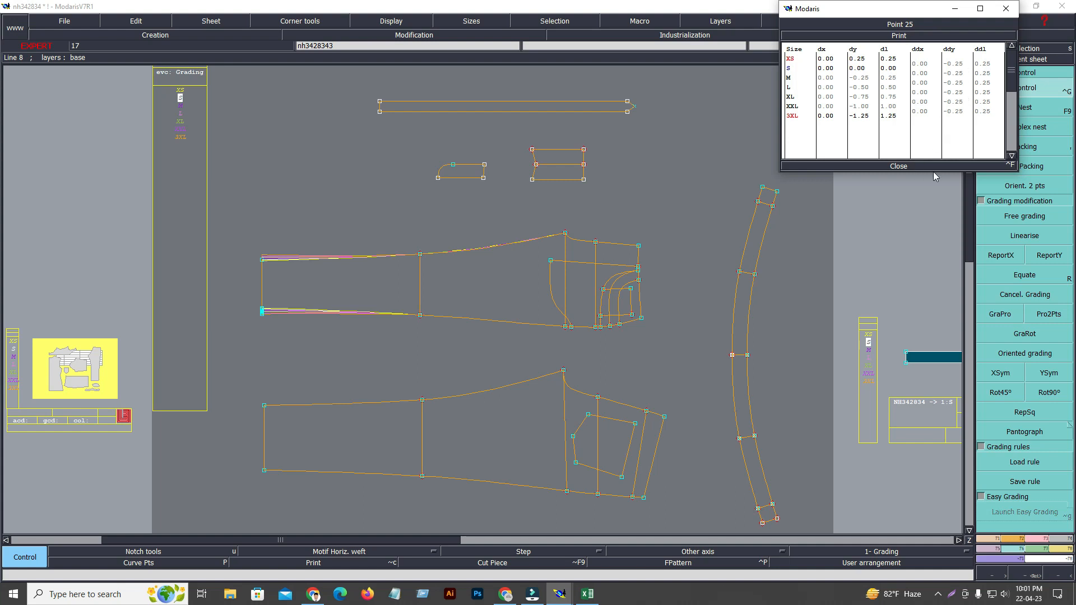
click(907, 167)
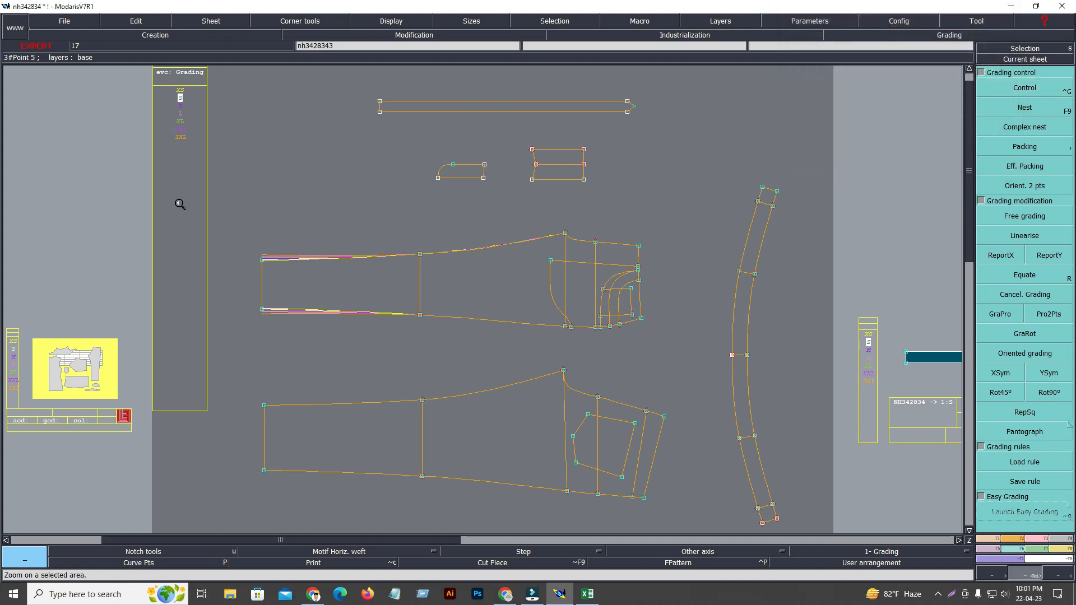
Pack the graded sizes on the front panel's side-seam hem corner and check the inseam hem corner's grading values.
drag(211, 209, 432, 376)
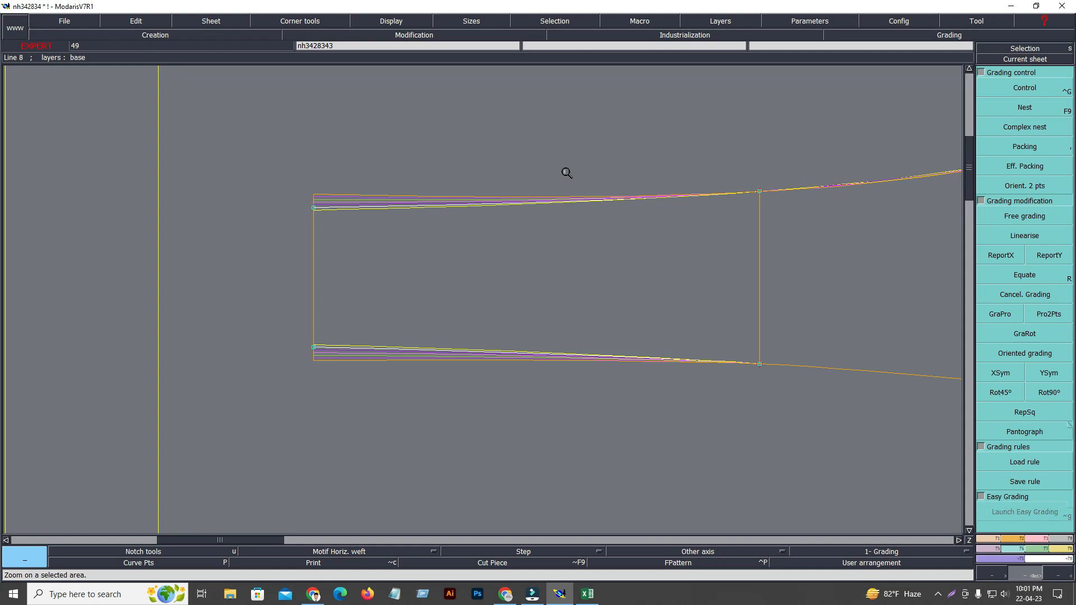
click(1026, 84)
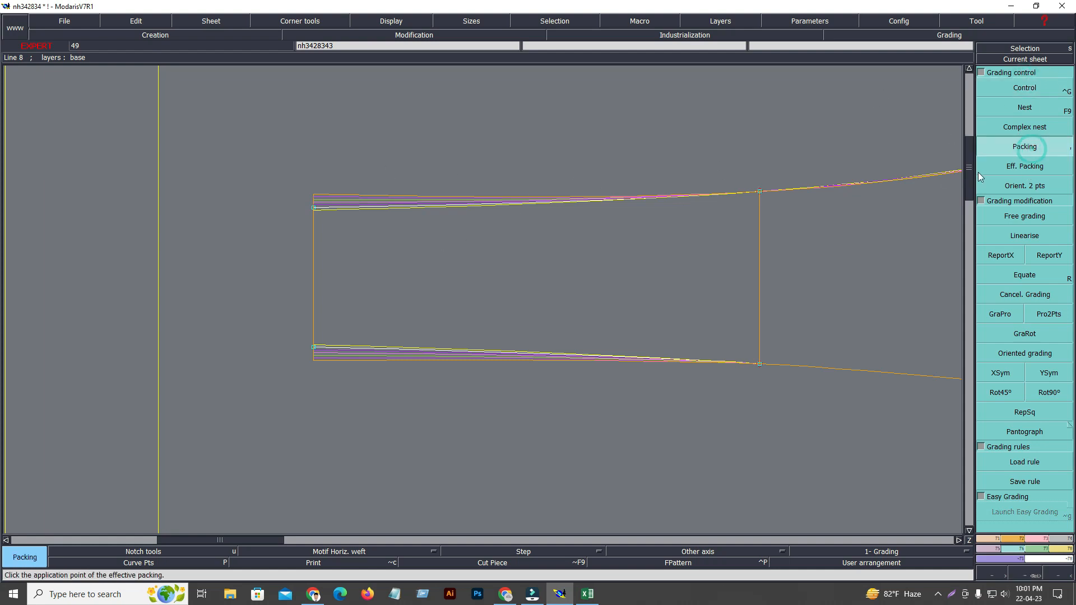
key(ctrl+g)
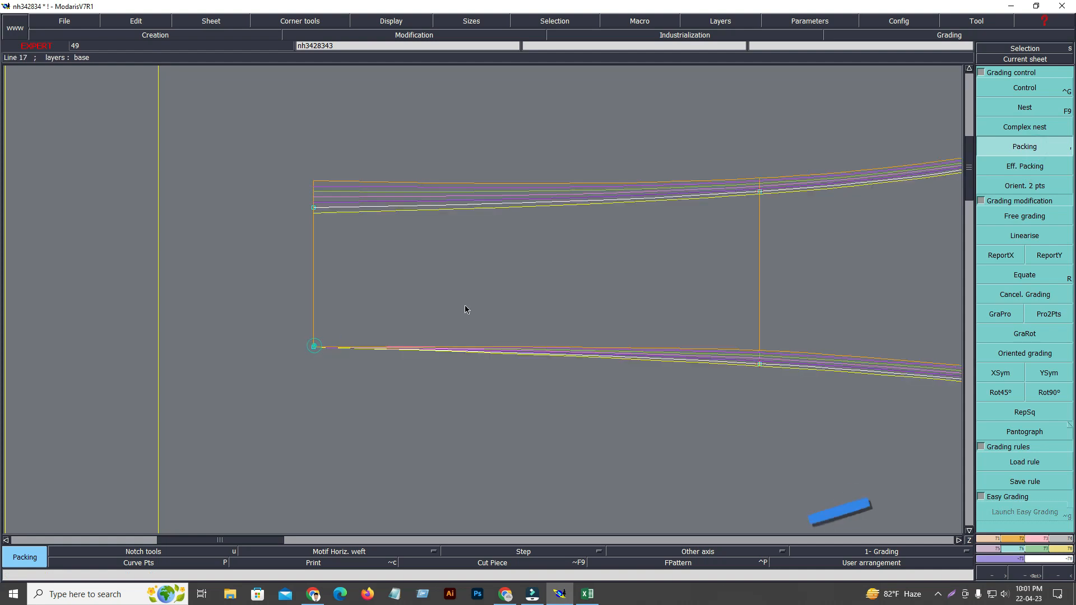
click(314, 207)
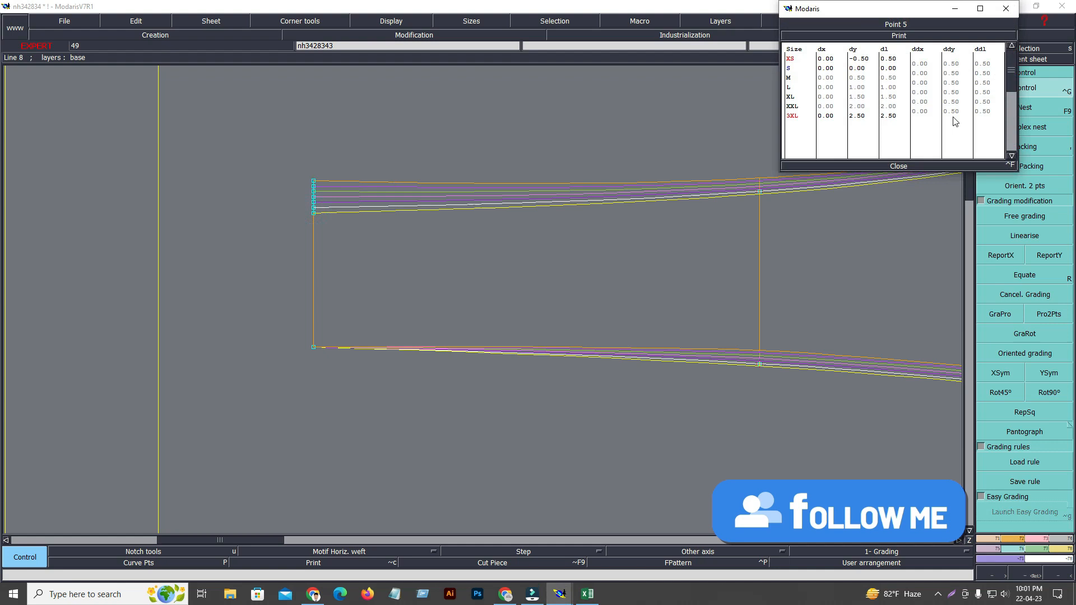
click(900, 167)
Cancel the packing on the front panel and bring the whole front panel back into view.
click(1018, 147)
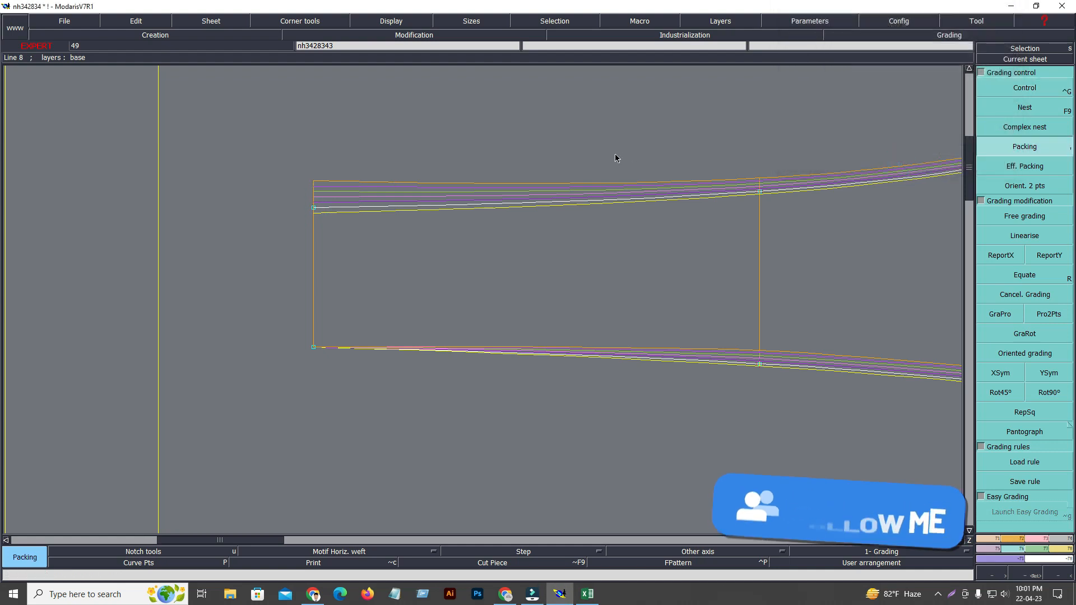
click(615, 153)
click(1033, 60)
click(455, 192)
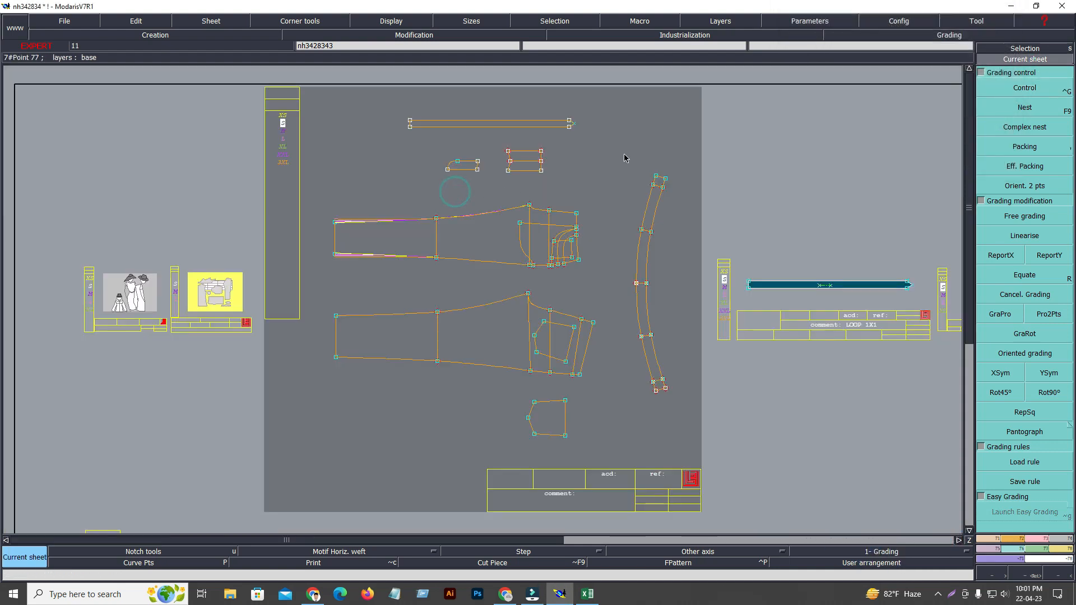
key(Return)
drag(308, 189, 634, 298)
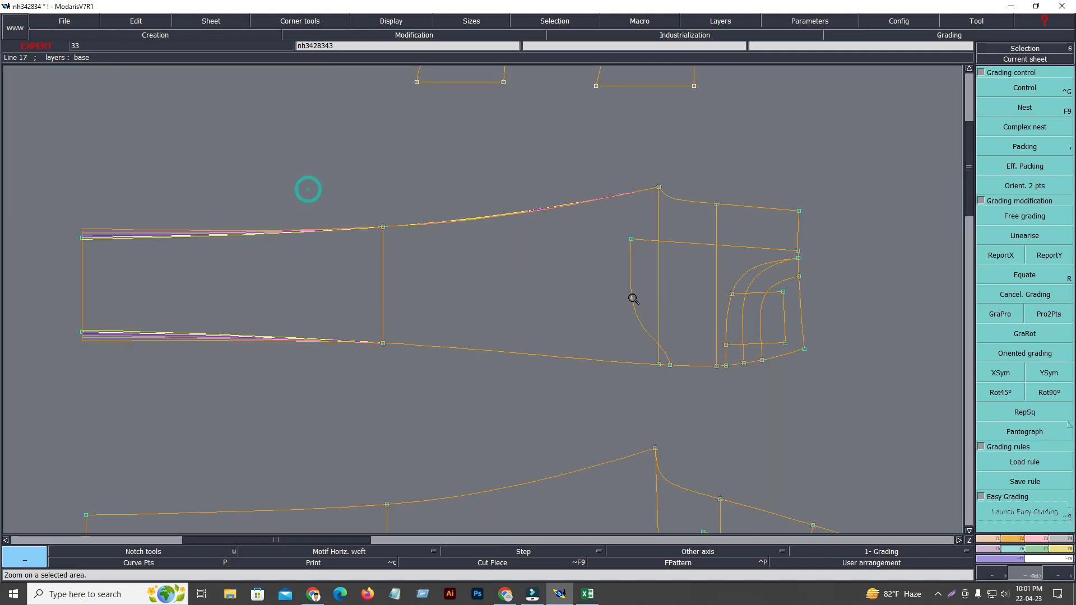
Switch to the Excel size chart and compare the 1/2 Knee values from XS to 3XL.
click(587, 595)
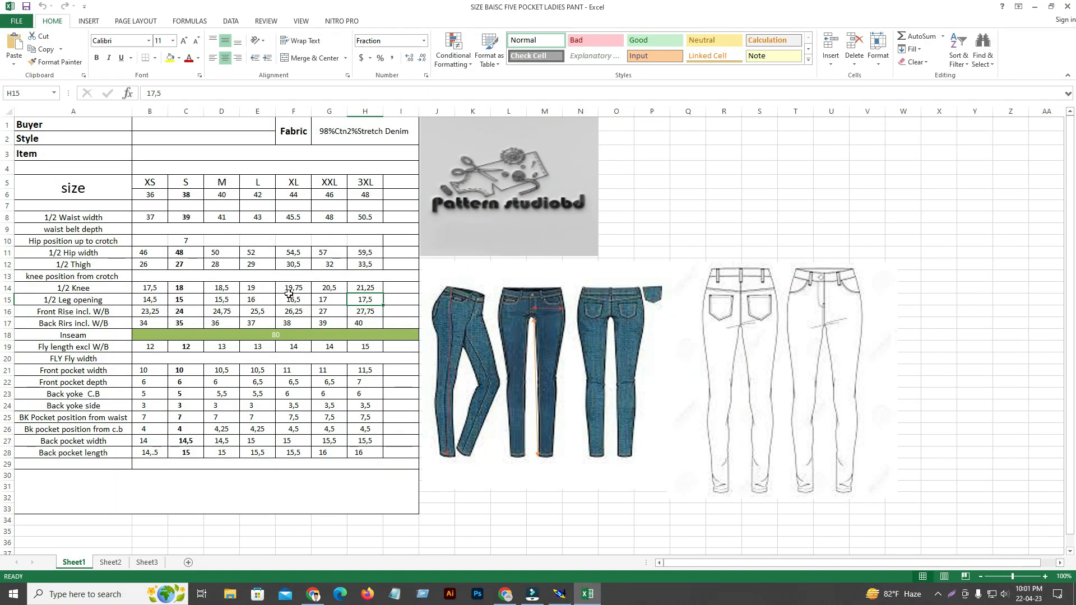
click(149, 288)
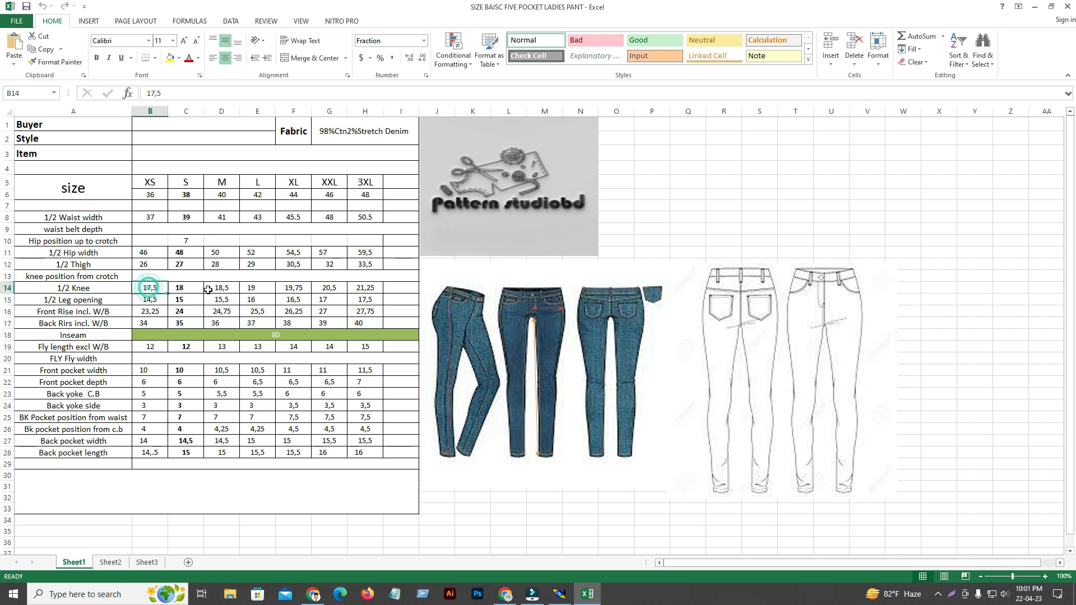
click(184, 288)
click(230, 288)
click(255, 288)
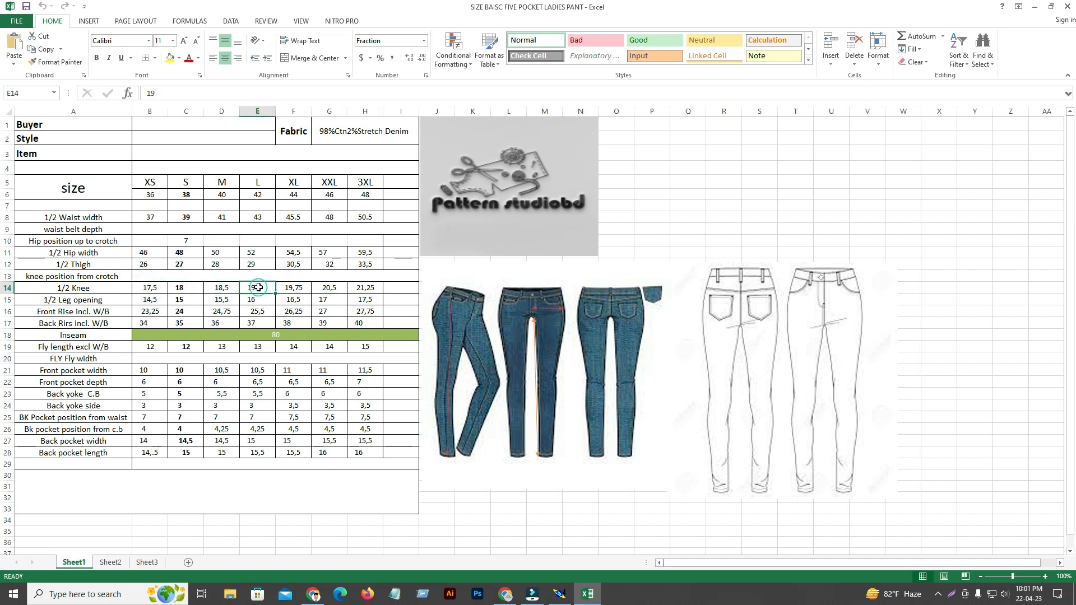
click(179, 287)
click(221, 287)
click(255, 287)
click(264, 288)
click(305, 292)
click(330, 289)
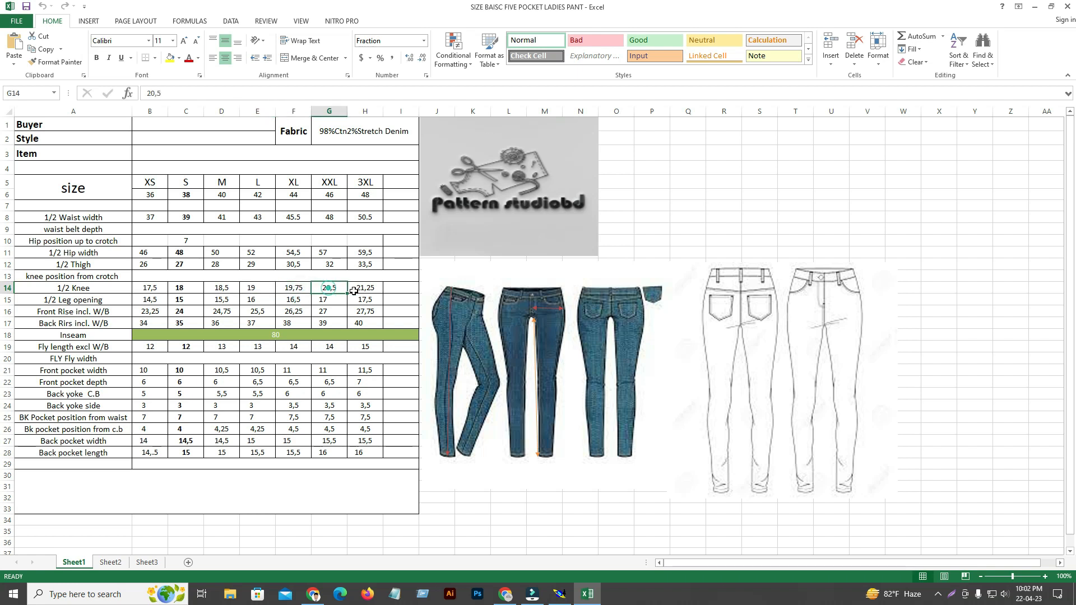
click(378, 291)
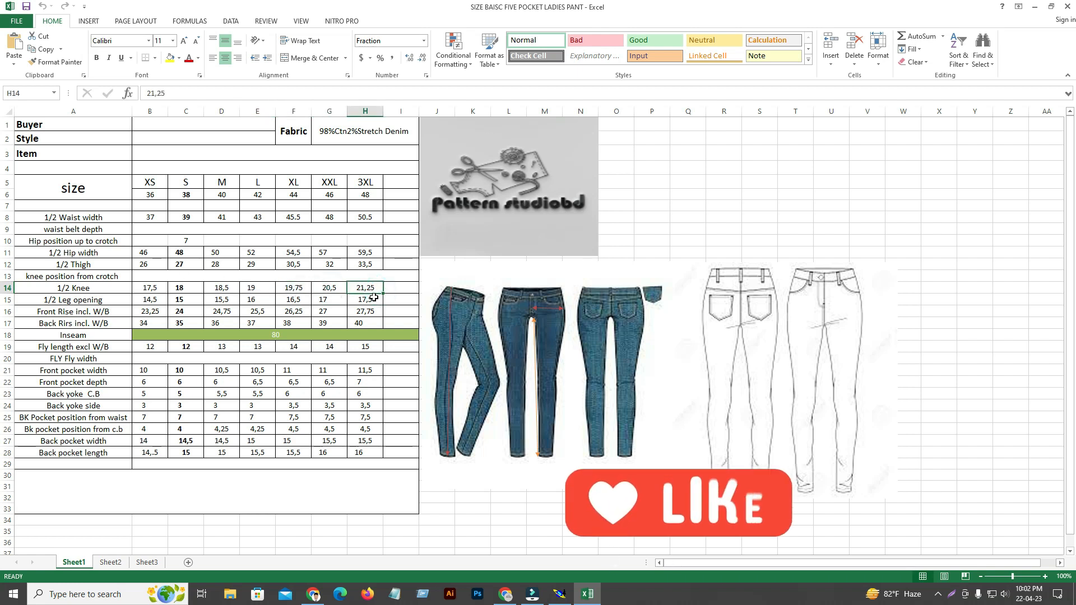
click(323, 289)
click(296, 288)
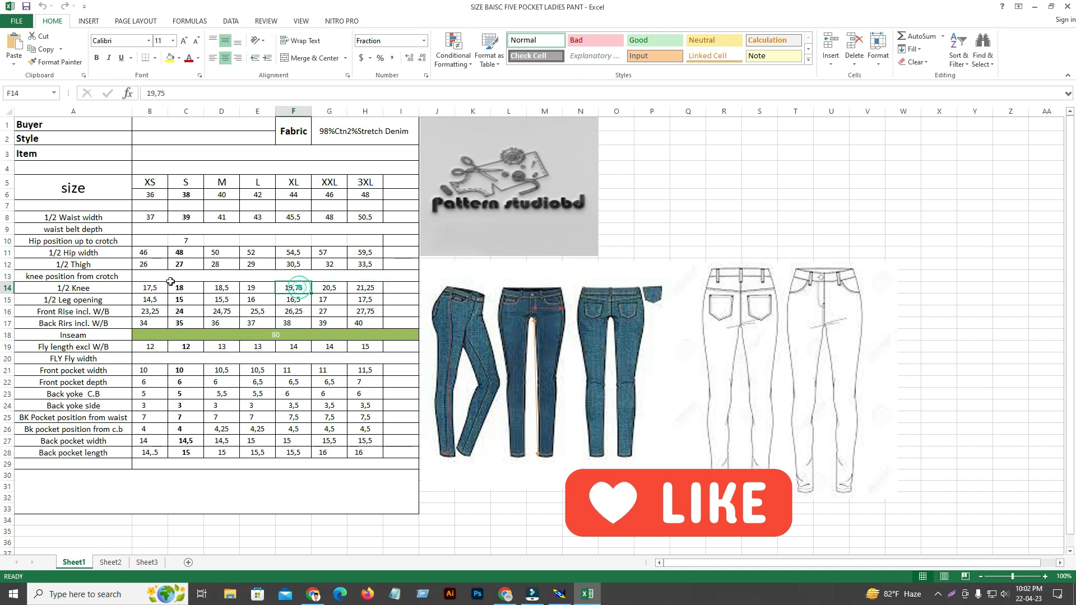
Back in Modaris, grade the front panel's inseam knee point with a ddy of 0.25 up to L and 0.38 from XL to 3XL.
click(561, 597)
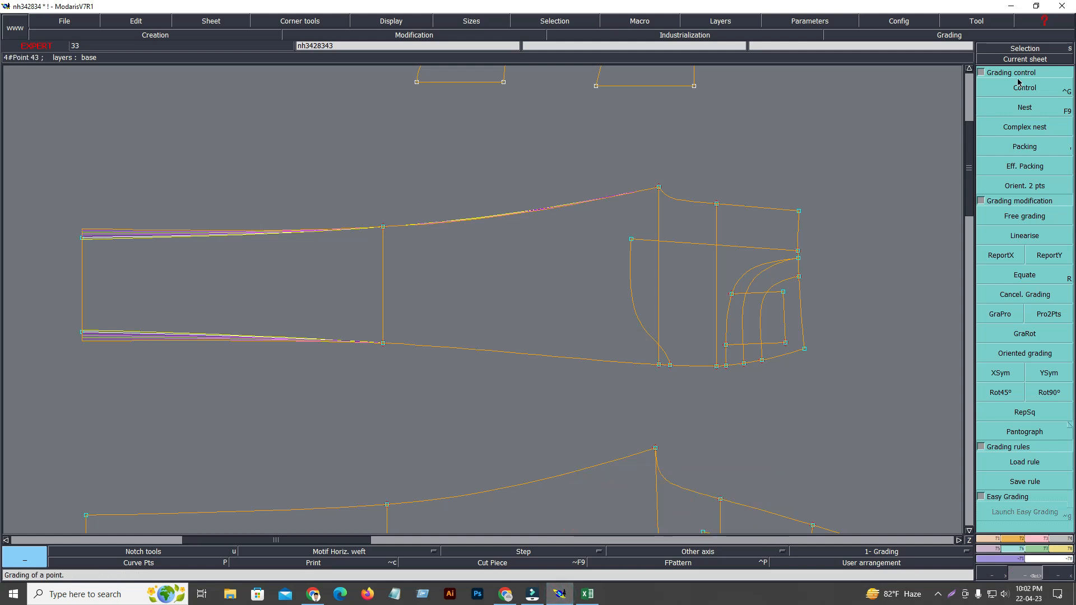
click(1019, 85)
click(383, 226)
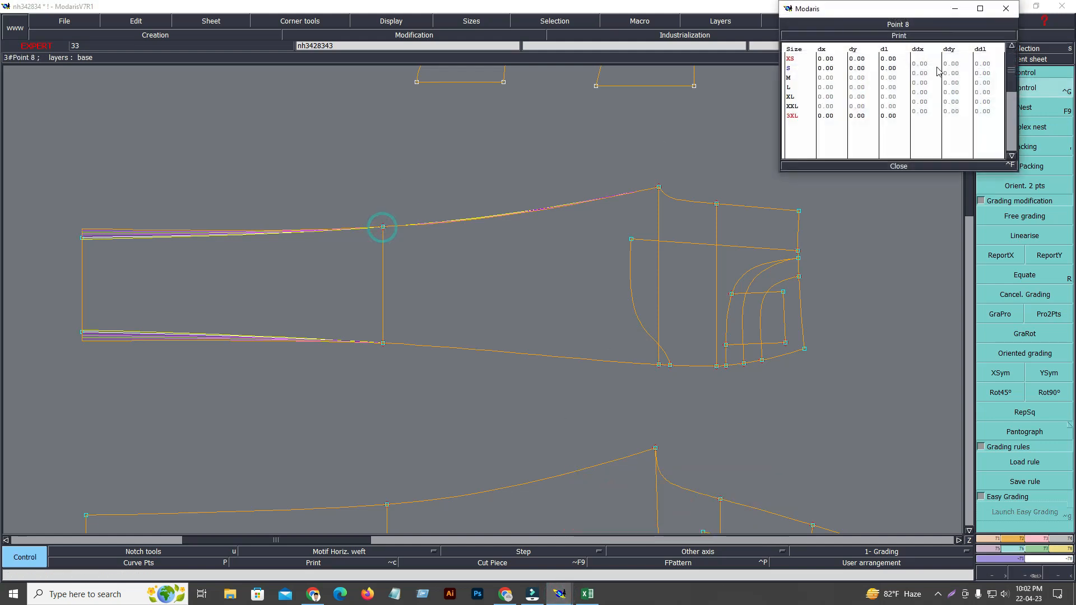
drag(953, 63, 958, 81)
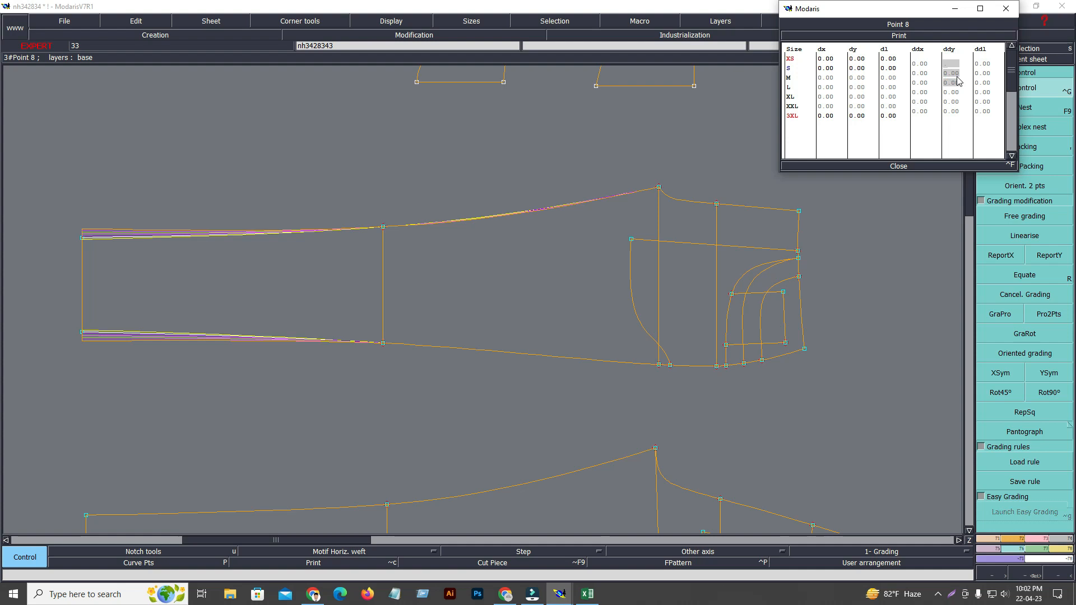
text(.25)
key(Return)
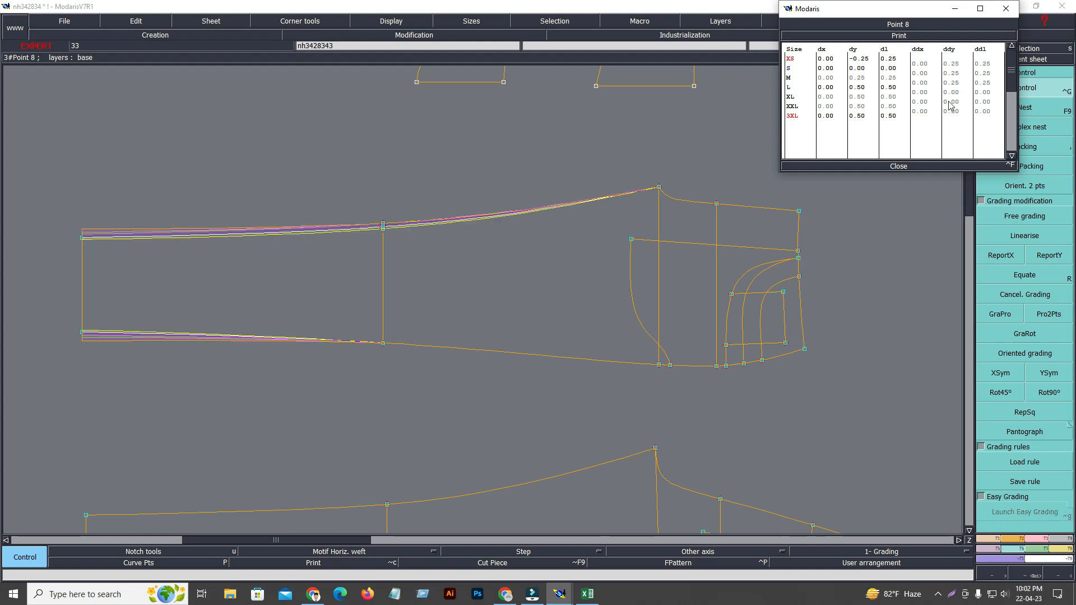
drag(956, 93, 956, 111)
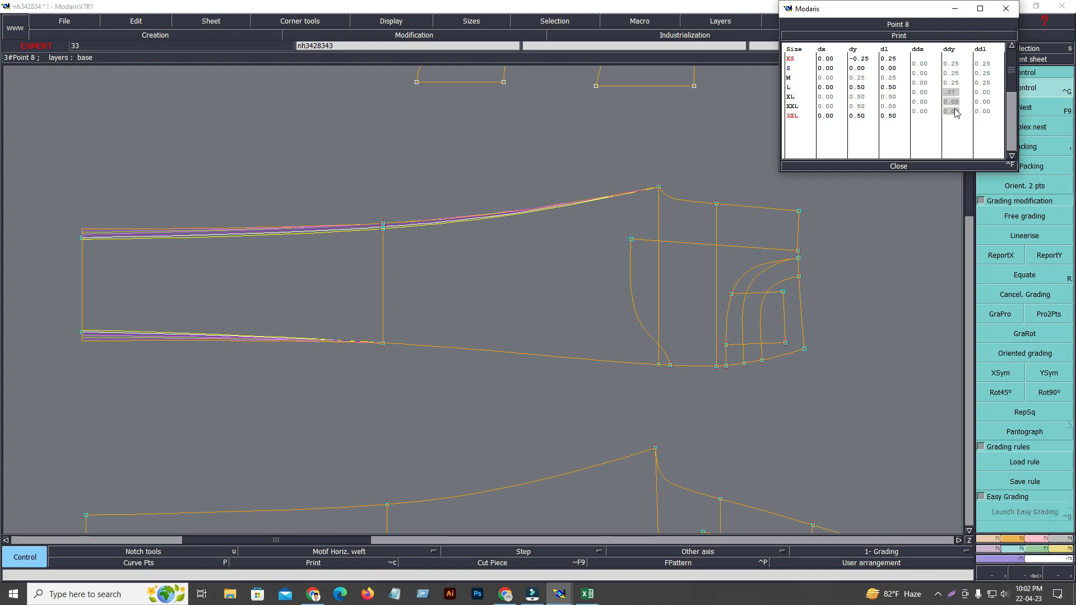
key(Return)
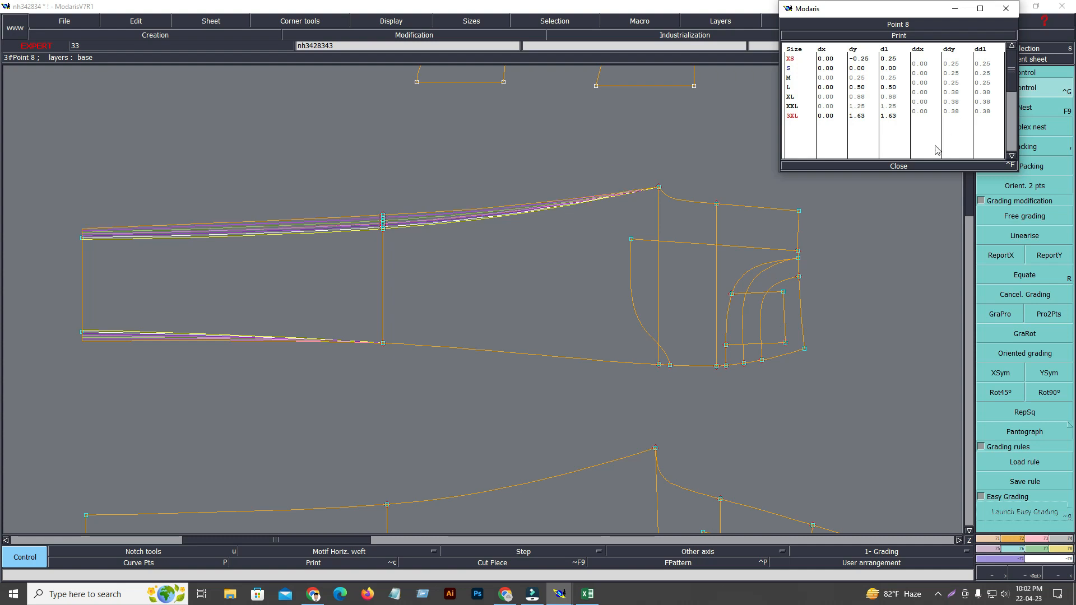
click(909, 167)
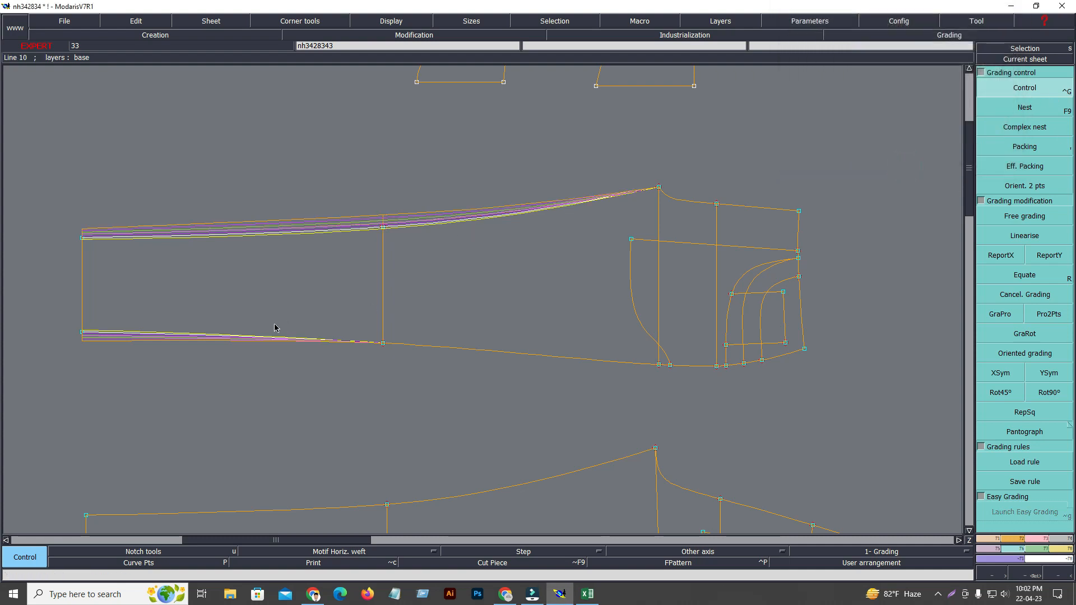
Grade the front panel's side-seam knee point with a ddy of -0.25 up to L and -0.38 from XL to 3XL.
click(383, 343)
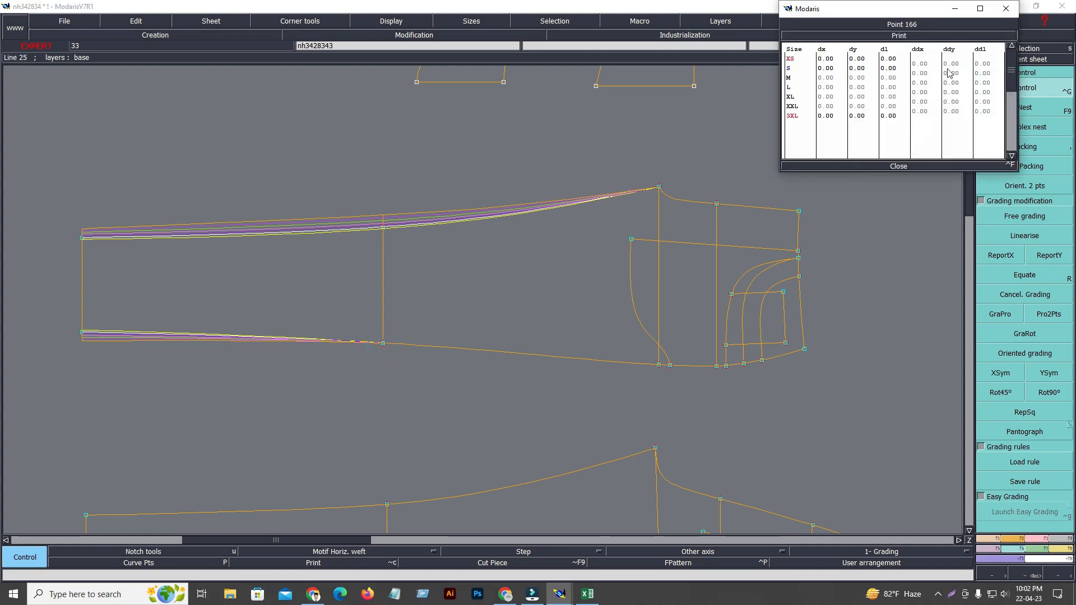
drag(954, 65, 955, 84)
text(-0.25)
key(Return)
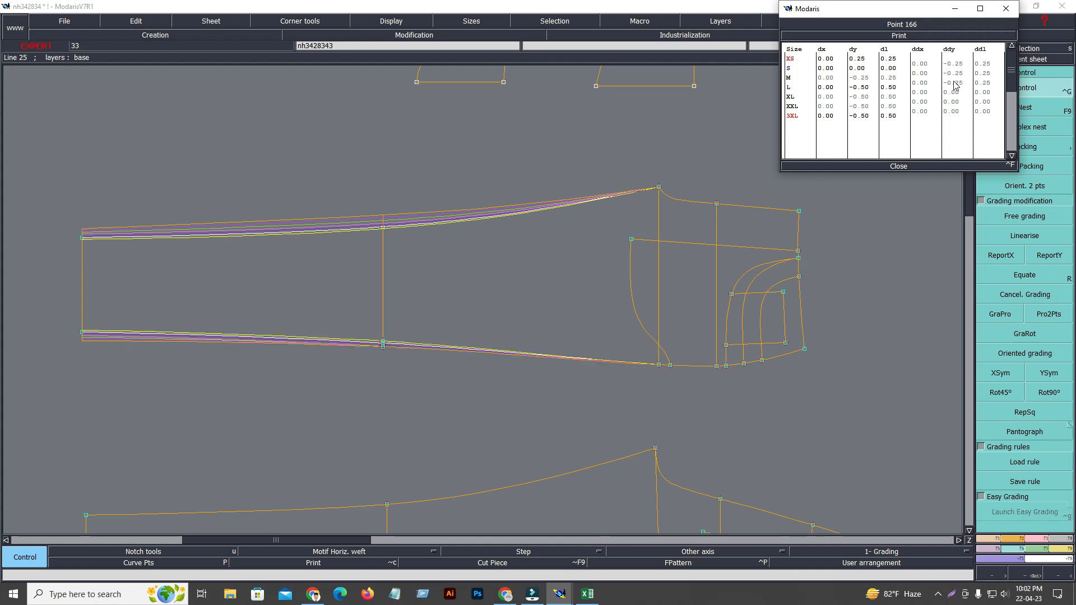
drag(953, 93, 957, 110)
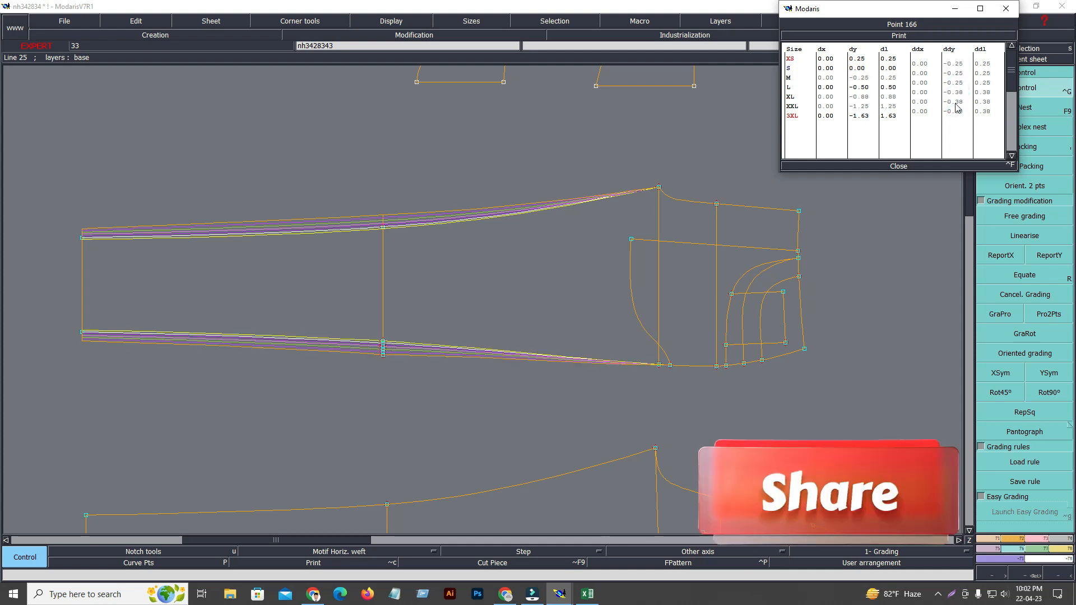
click(899, 167)
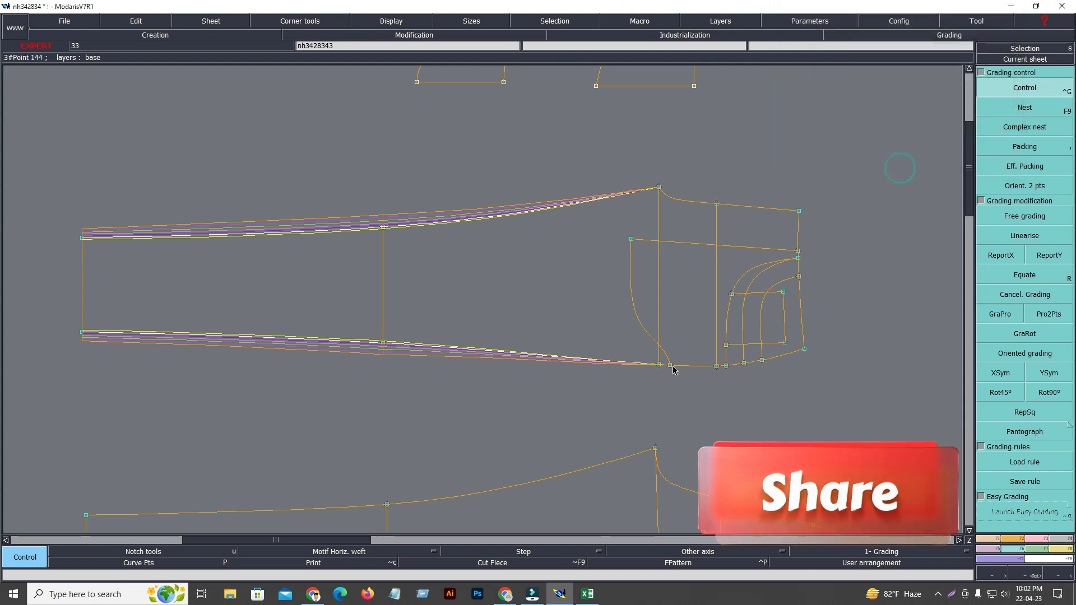
Switch to the Excel size chart and compare the 1/2 Waist width values from XS to L.
click(588, 594)
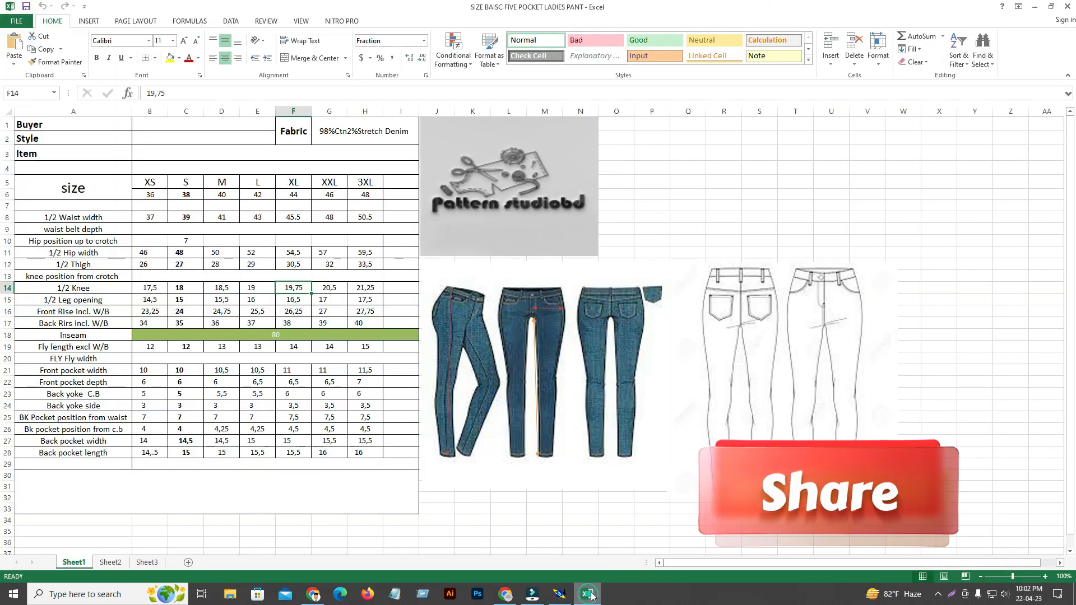
click(147, 220)
click(191, 218)
click(233, 214)
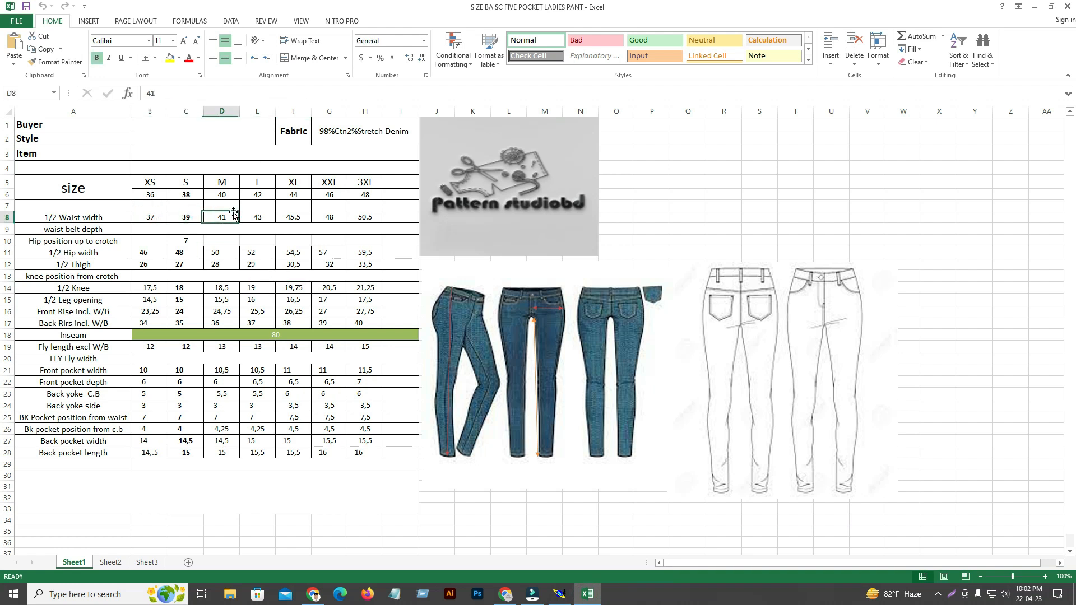
click(266, 213)
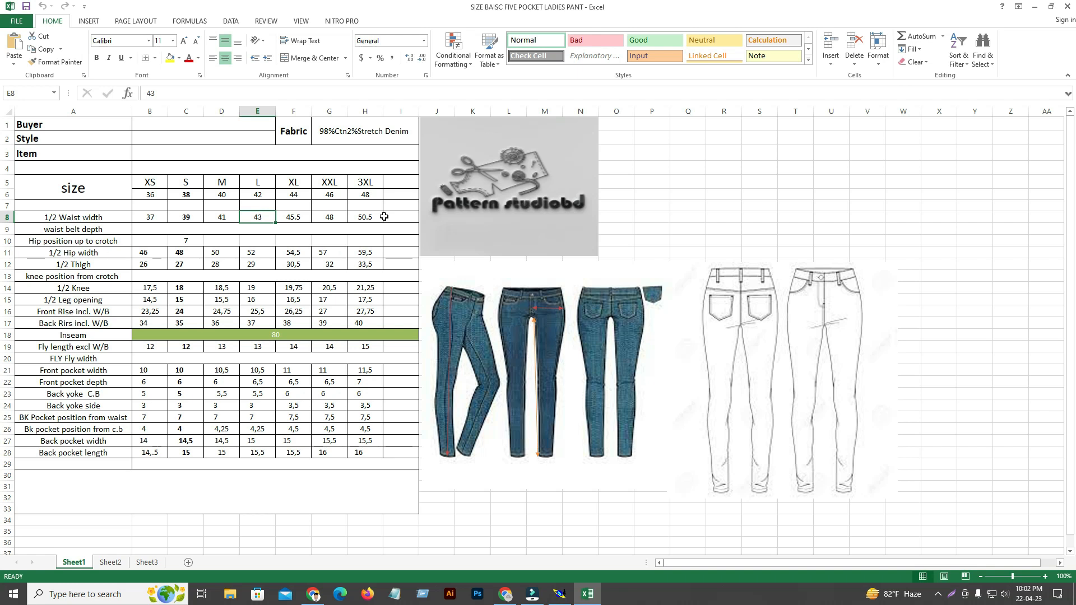
Back in Modaris, grade the front panel's side-seam waist corner with a ddy of -0.50 up to L and -0.63 from XL to 3XL.
click(560, 594)
click(1037, 86)
click(805, 350)
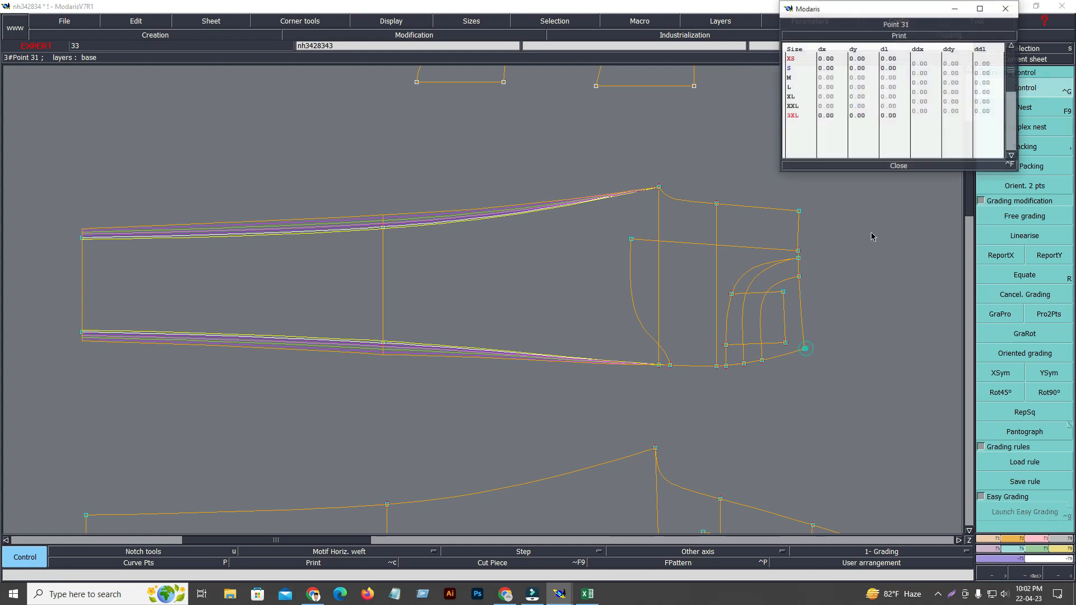
drag(956, 73, 959, 83)
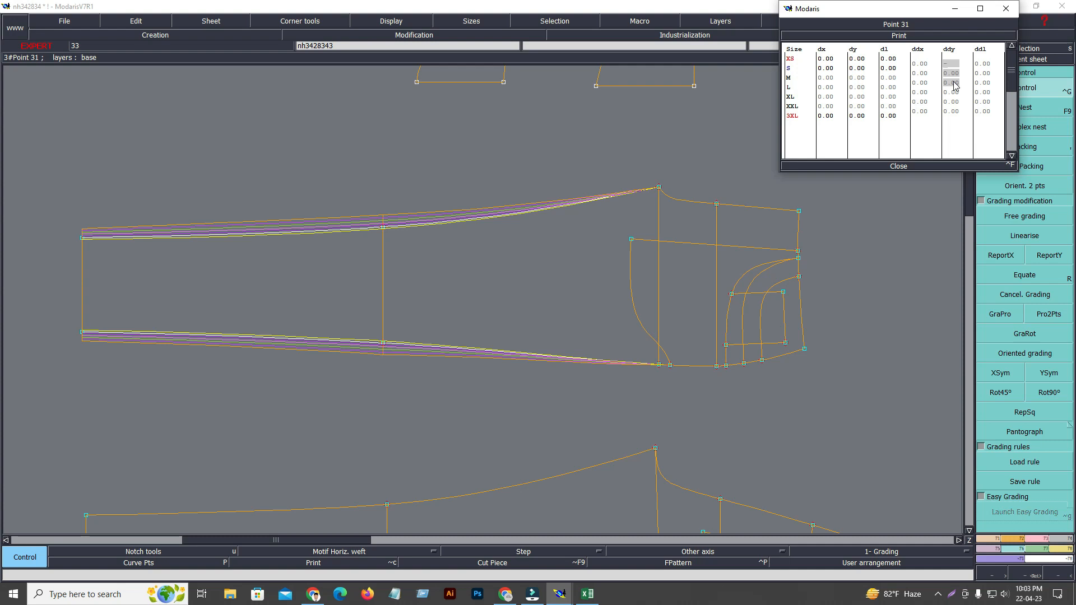
text(-.5)
key(Return)
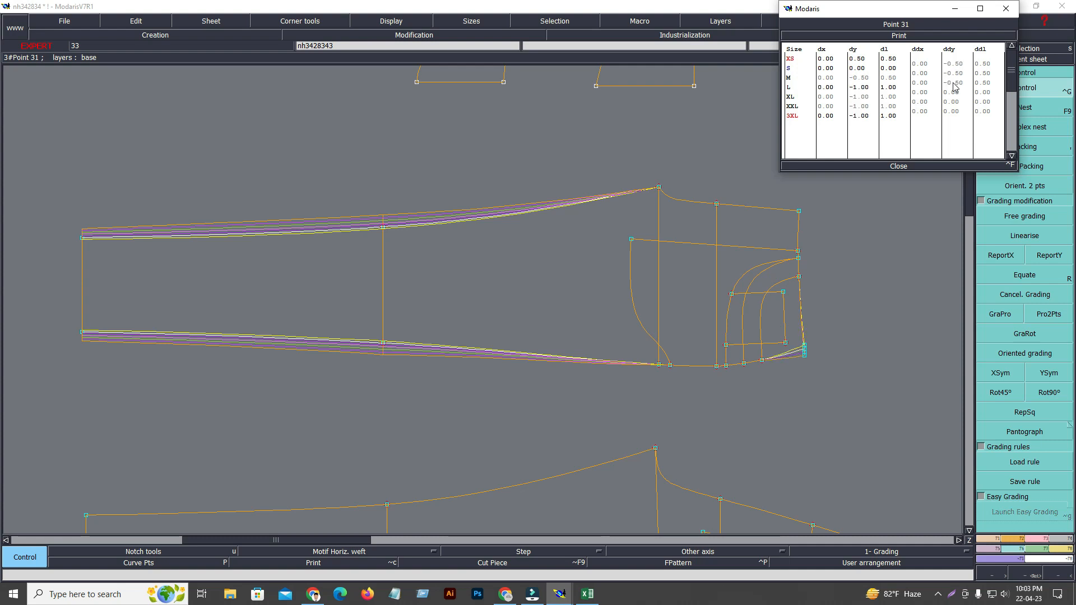
drag(957, 93, 959, 112)
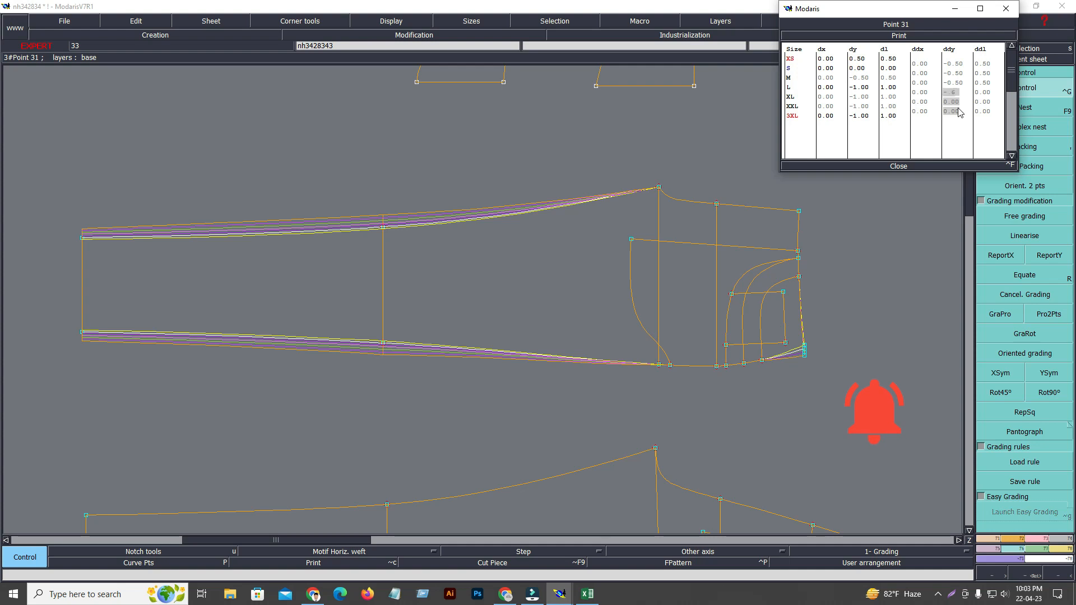
Review the grading values of the front panel's side-seam waist corner.
click(894, 166)
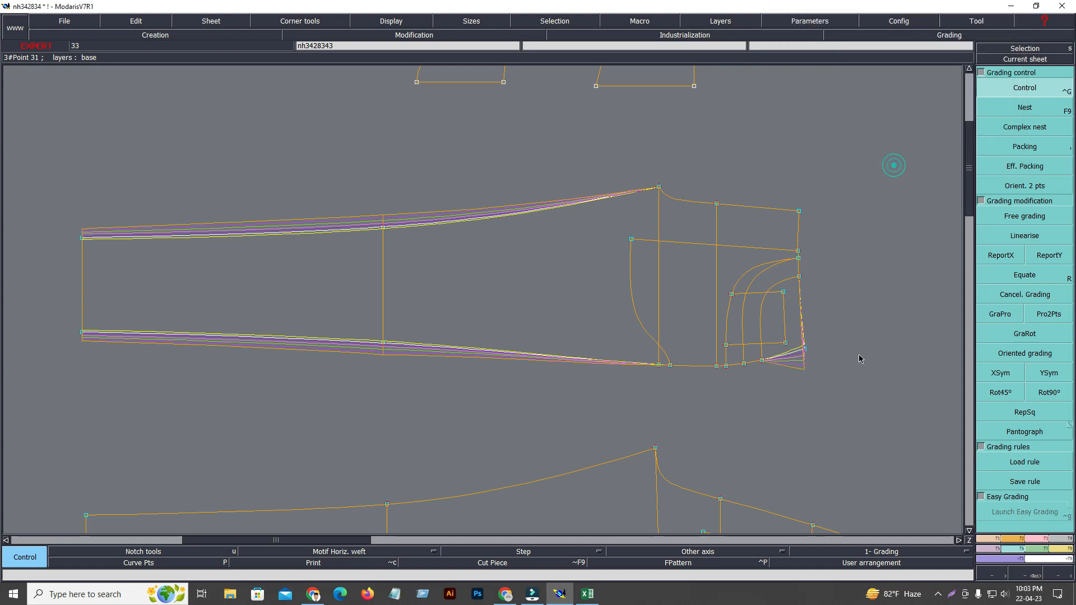
click(1057, 259)
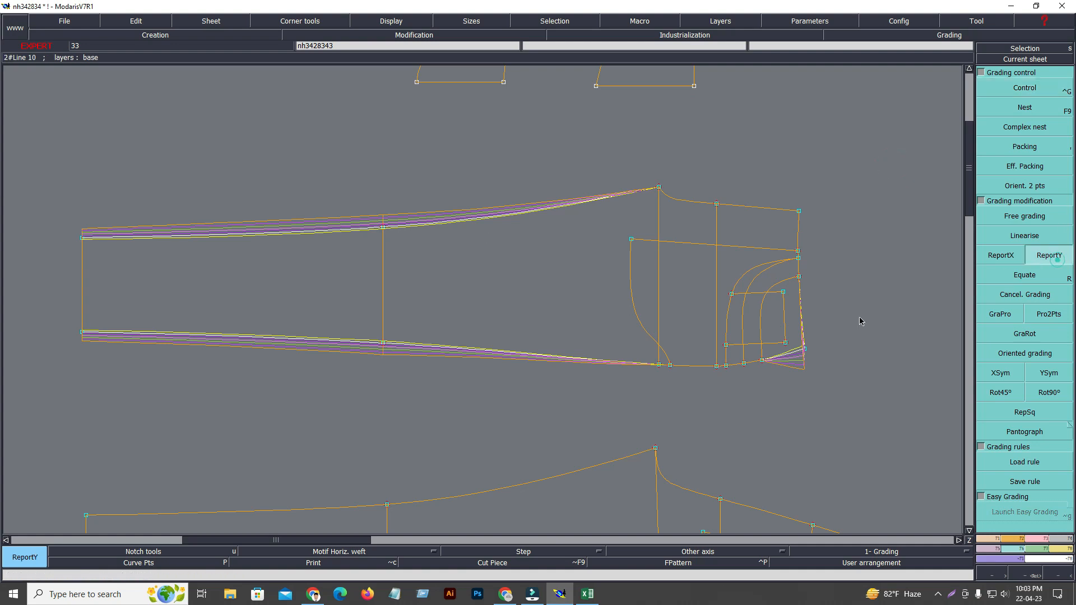
click(801, 353)
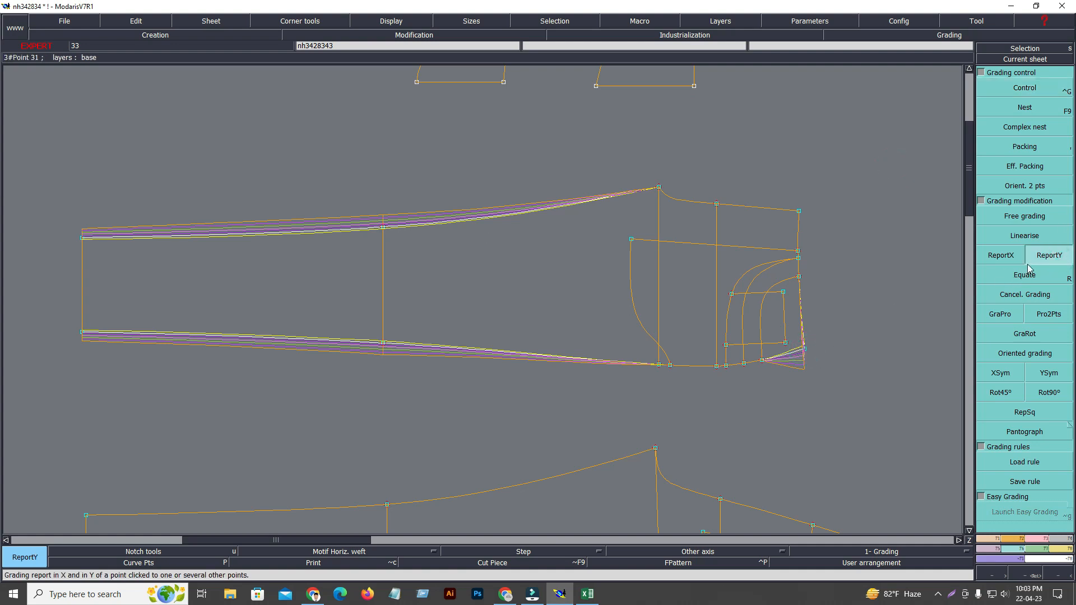
click(1021, 89)
click(804, 351)
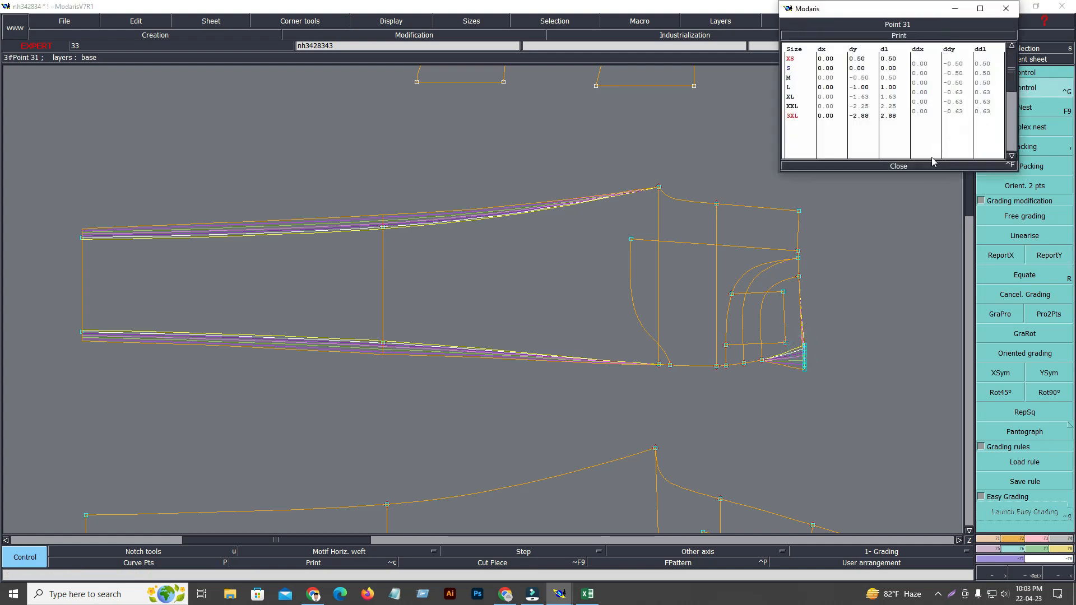
click(907, 167)
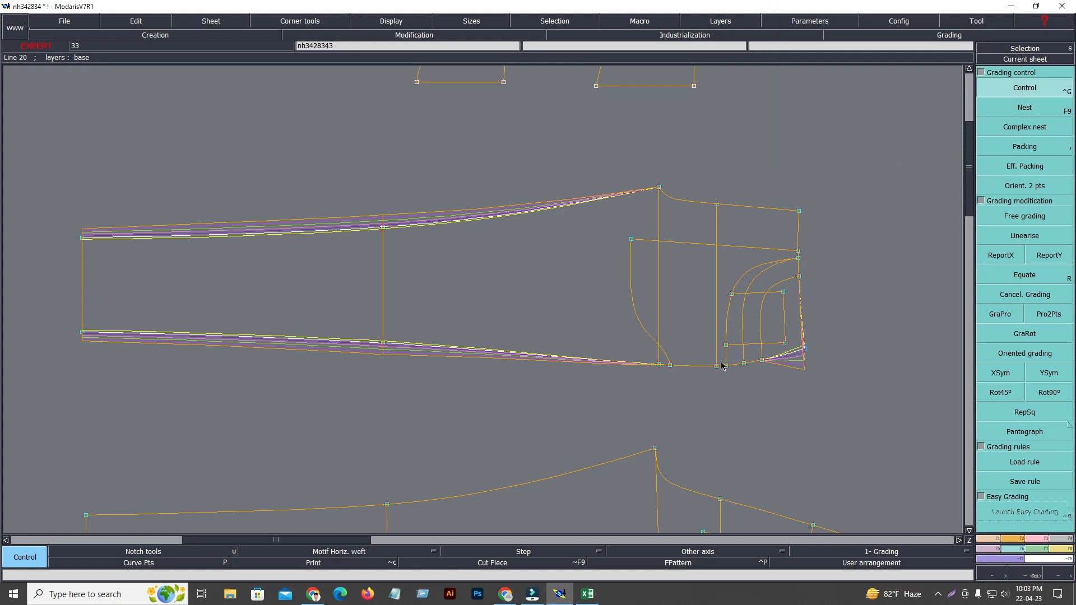
Copy the Y grading of the side-seam waist corner to the front pocket points along the side seam using ReportY.
click(1049, 255)
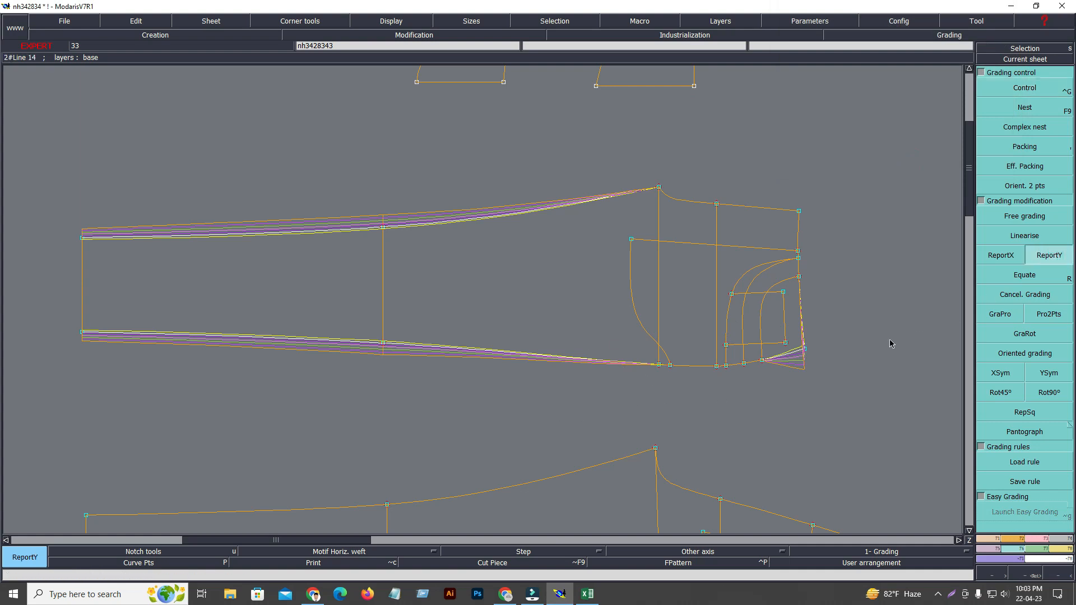
click(806, 350)
click(751, 368)
click(744, 363)
click(745, 364)
click(727, 365)
Extend the waist corner's Y grading to the side-seam hip point, crotch-level point and lower end of the pocket bag.
click(587, 594)
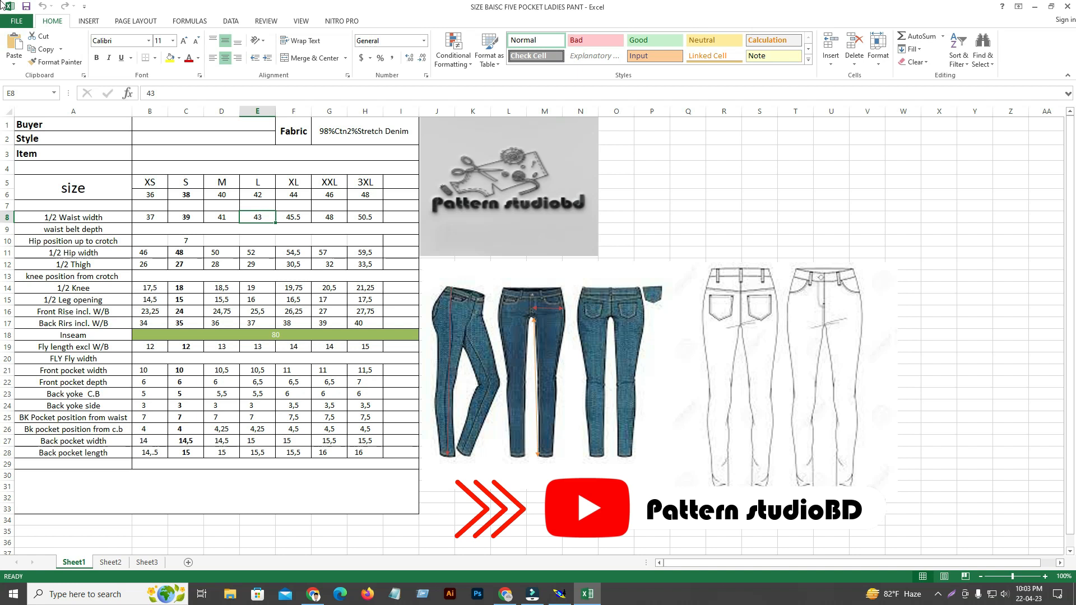
click(1036, 8)
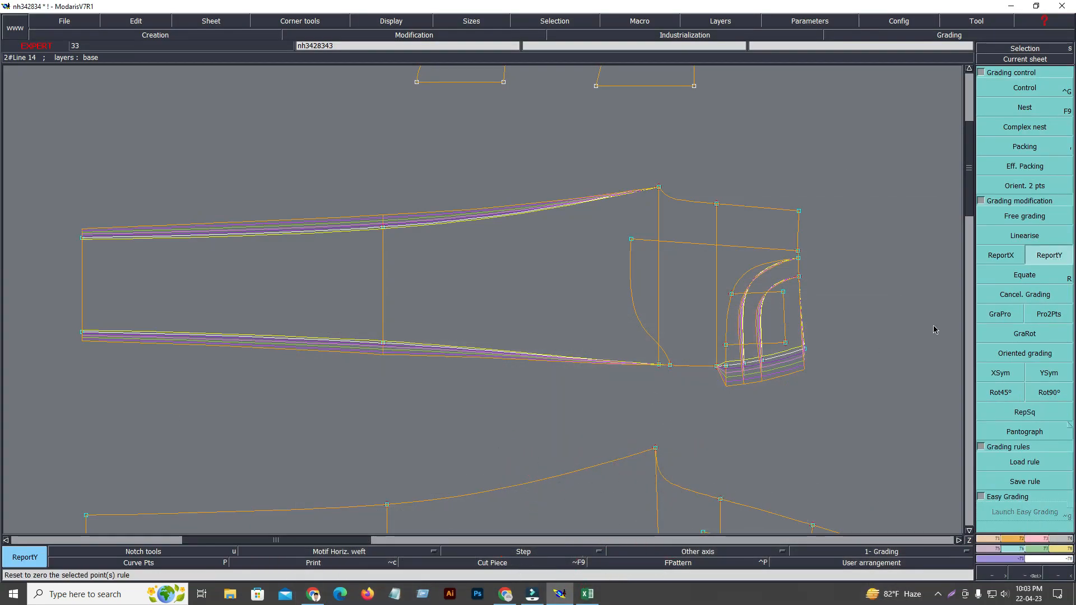
click(717, 368)
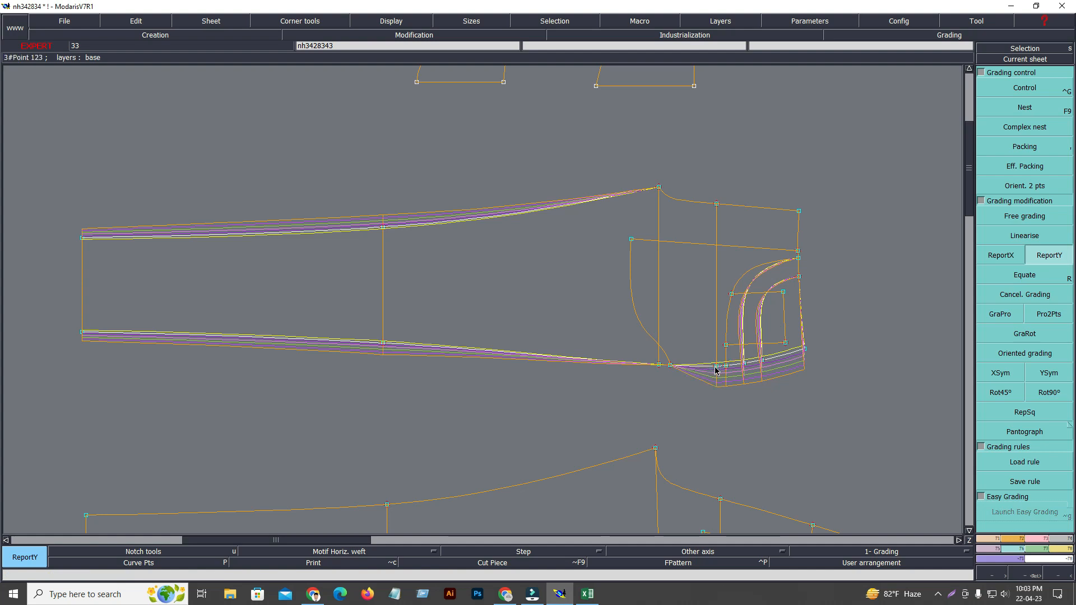
click(660, 366)
click(658, 366)
click(673, 367)
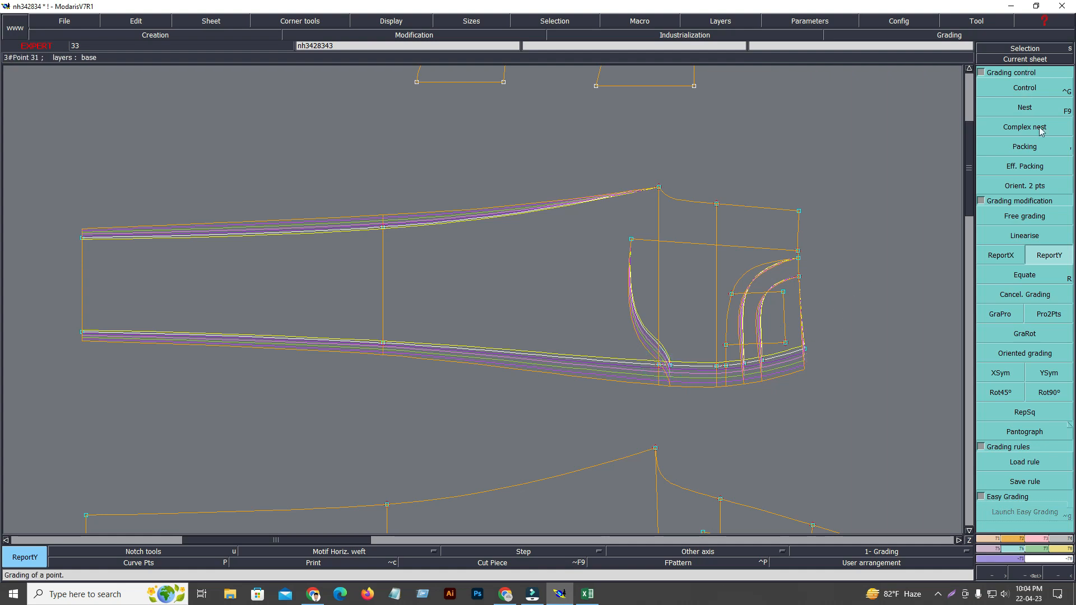
Try to copy the side-seam waist corner's Y grading to the centre-front waist corner.
click(1043, 251)
click(805, 349)
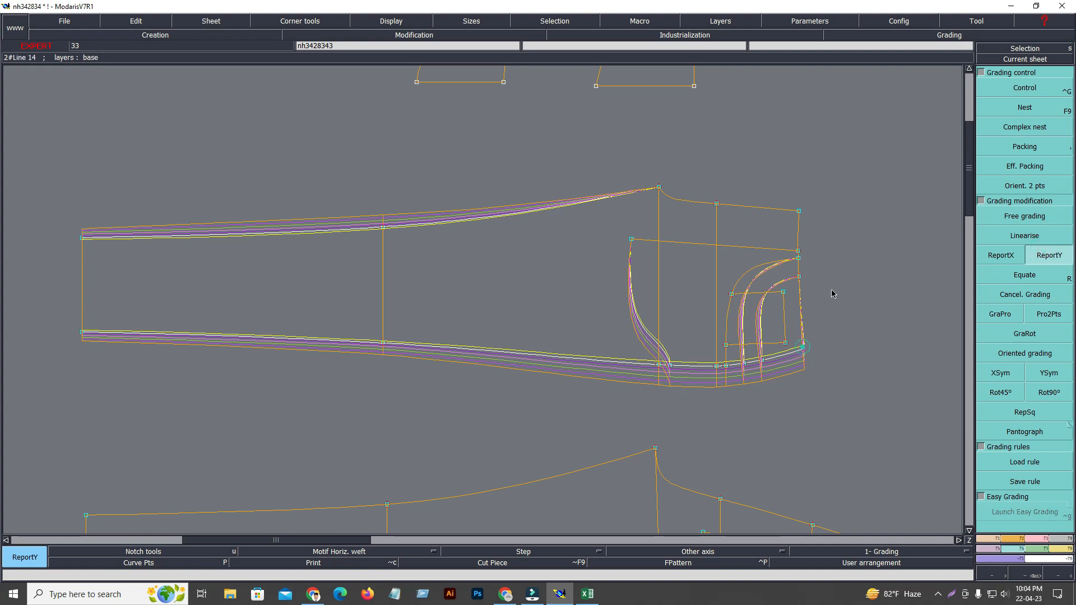
click(799, 211)
click(797, 210)
Grade the front panel's centre-front waist corner with a ddy of 0.50 up to L and 0.625 from XL to 3XL.
click(1029, 89)
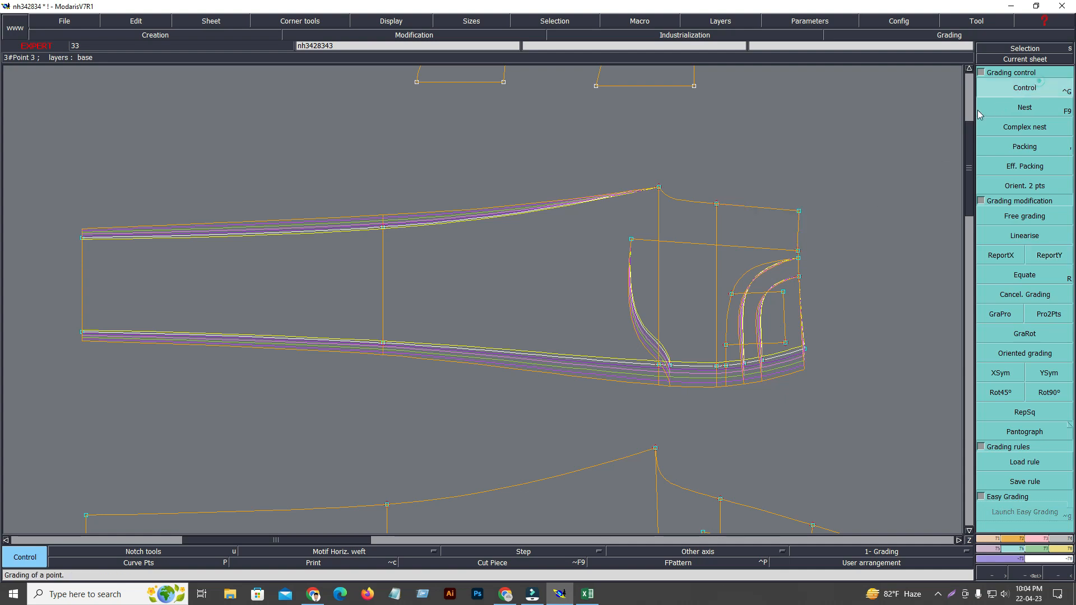
click(799, 212)
drag(953, 85, 953, 94)
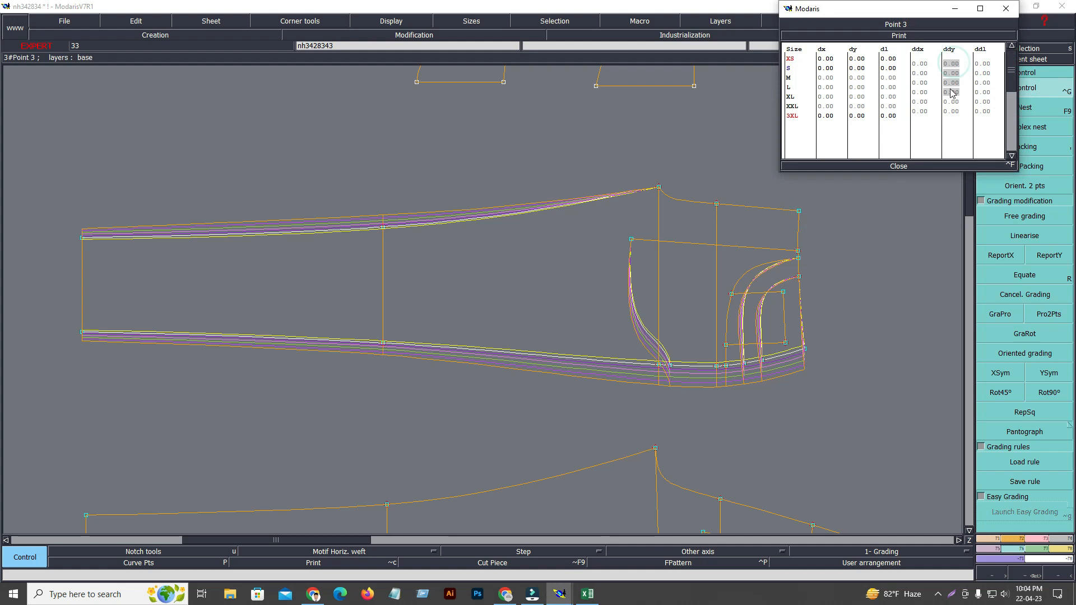
text(.5)
key(Return)
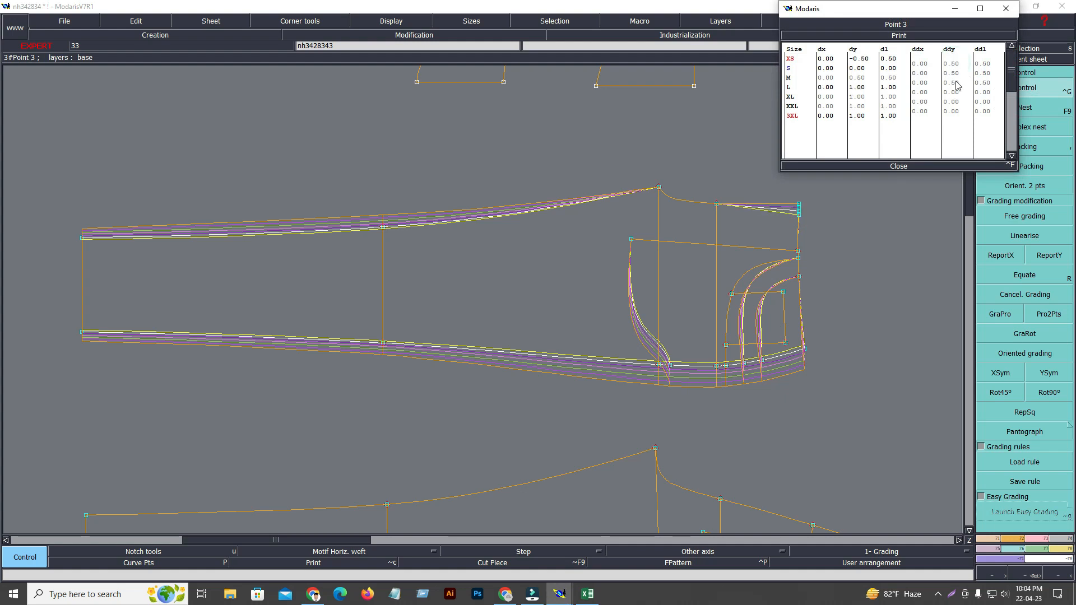
drag(953, 93, 951, 112)
text(.625)
key(Return)
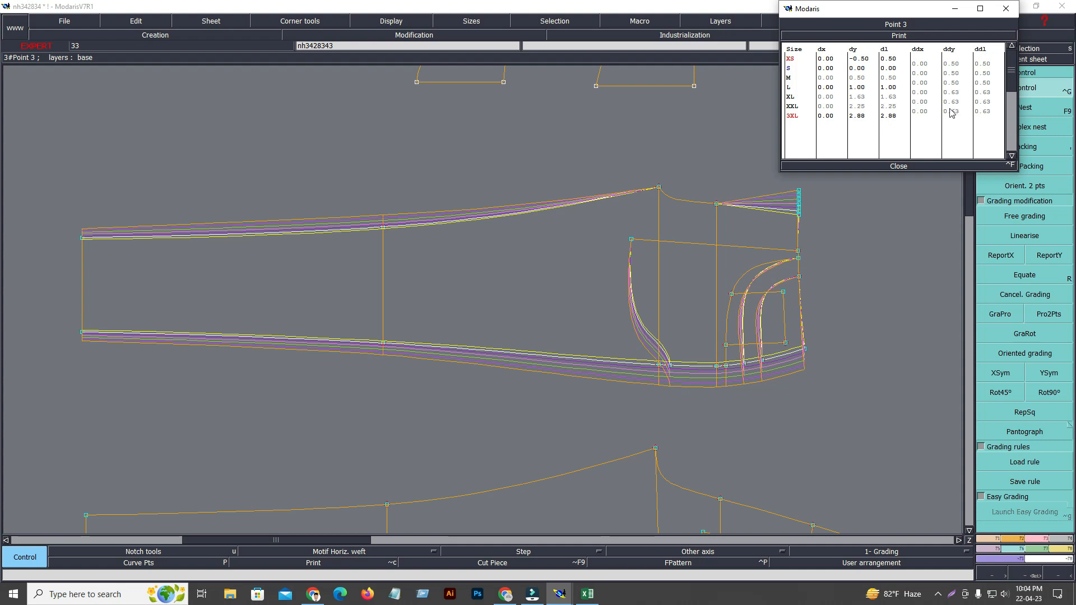
click(902, 166)
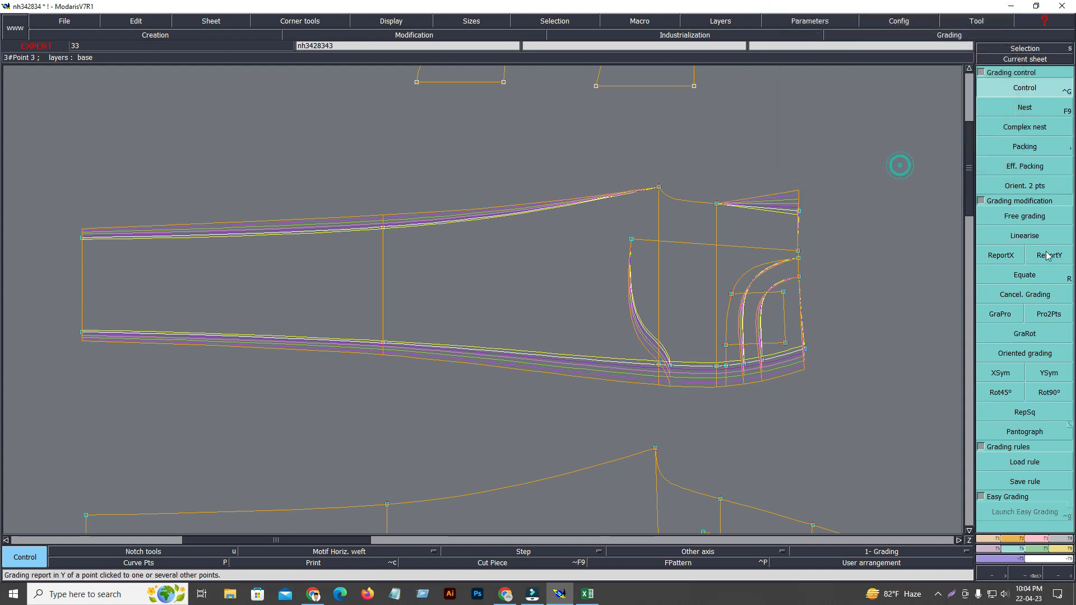
Copy the centre-front waist corner's Y grading to the hip-line point on the front rise using ReportY.
click(1050, 255)
click(799, 211)
click(716, 204)
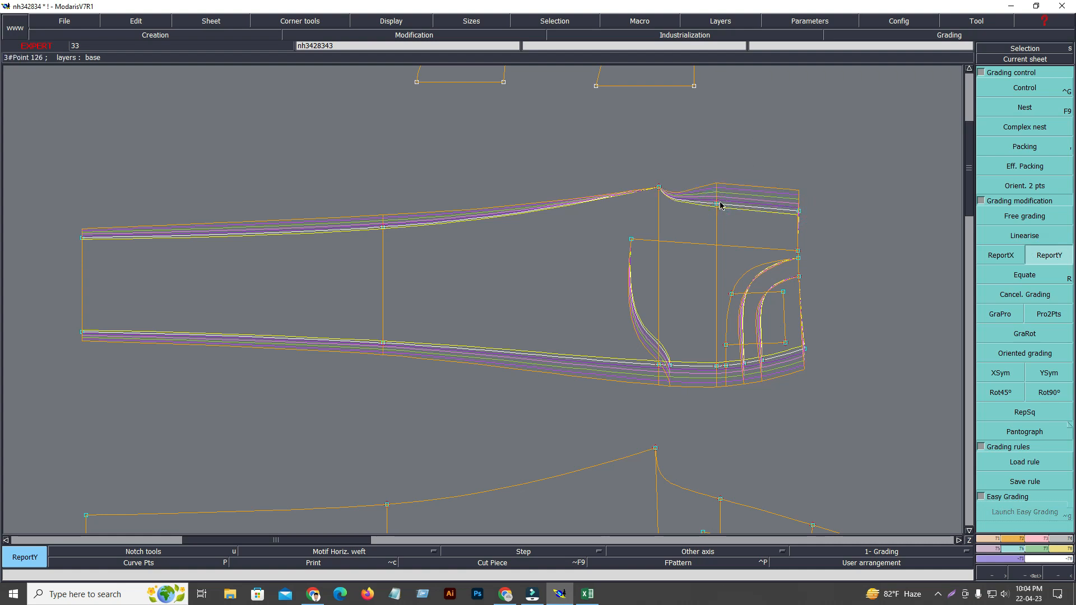
Switch to the Excel size chart and compare the 1/2 Thigh values from XS to 3XL.
click(590, 597)
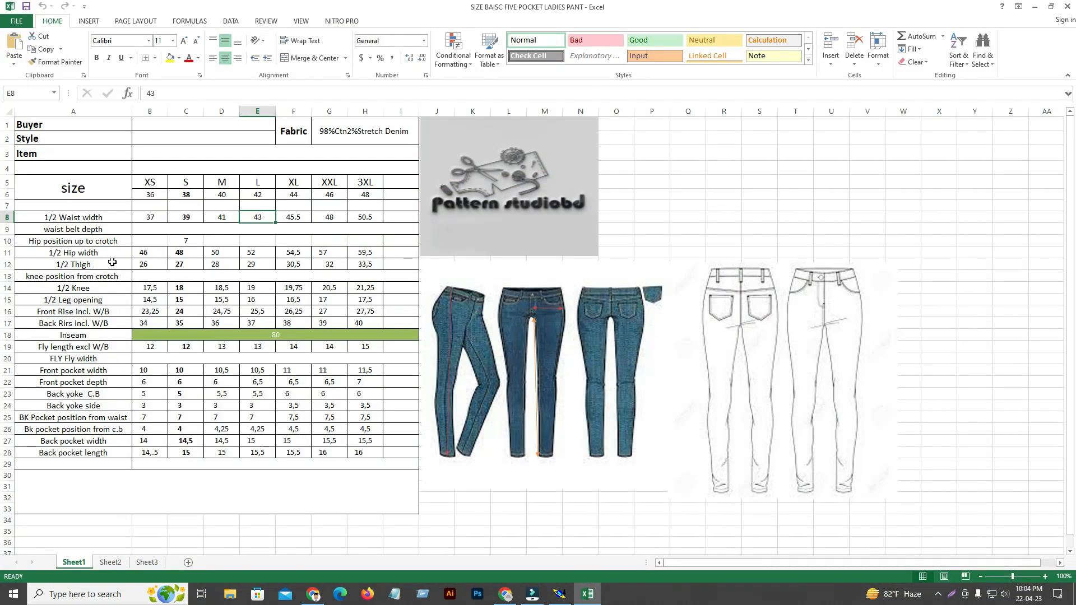
click(162, 264)
click(188, 264)
click(221, 264)
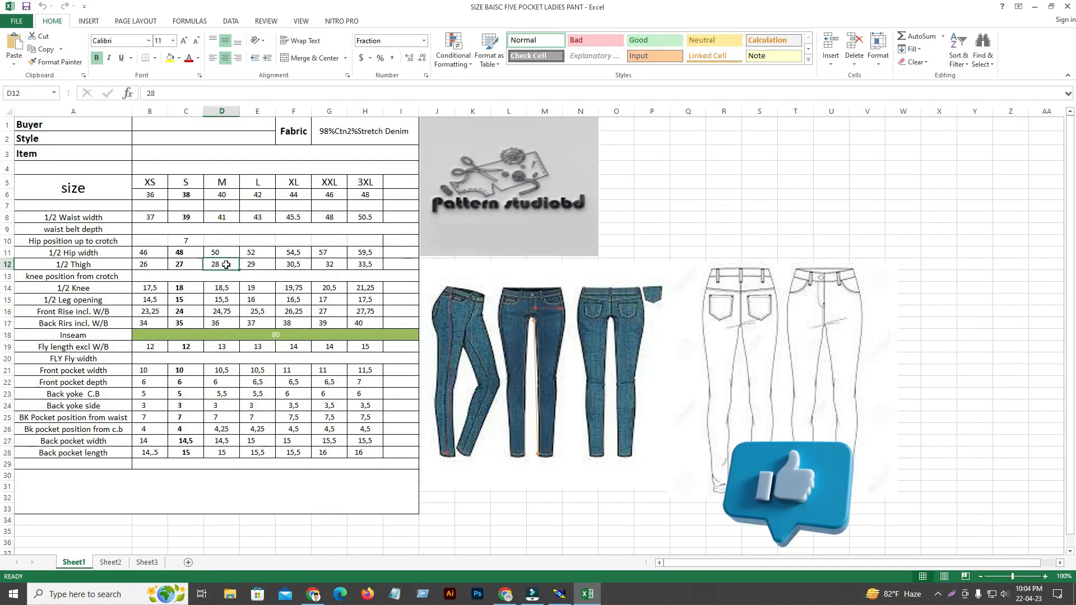
click(258, 268)
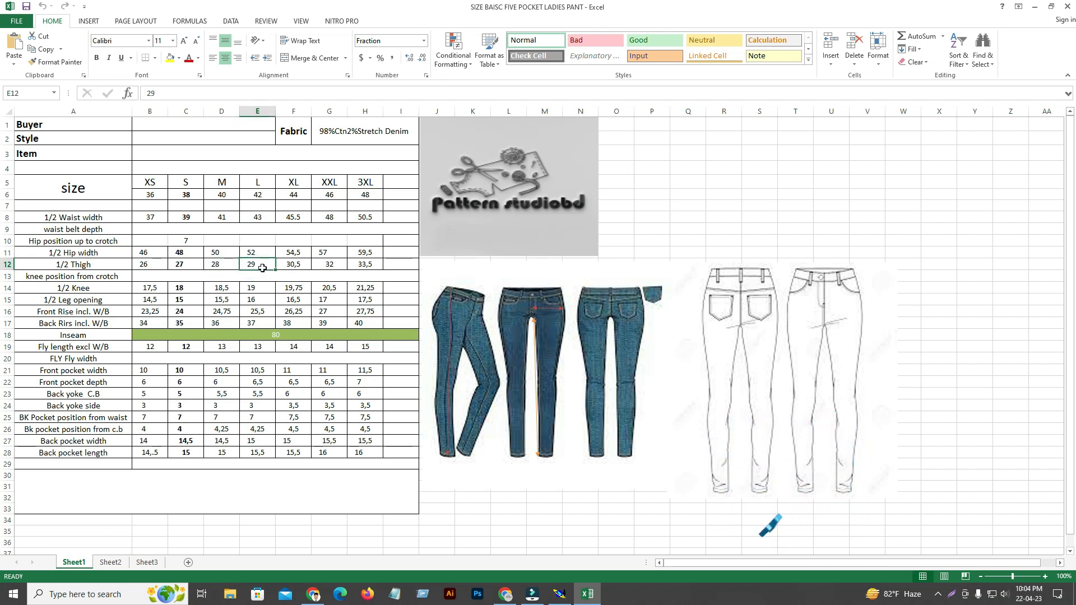
click(297, 266)
click(330, 265)
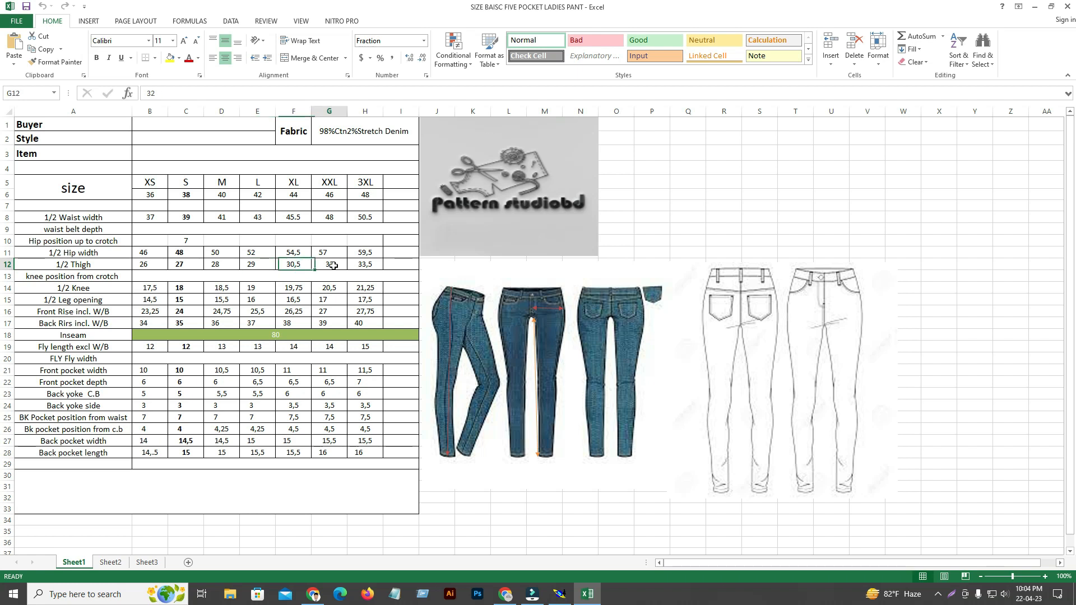
click(378, 265)
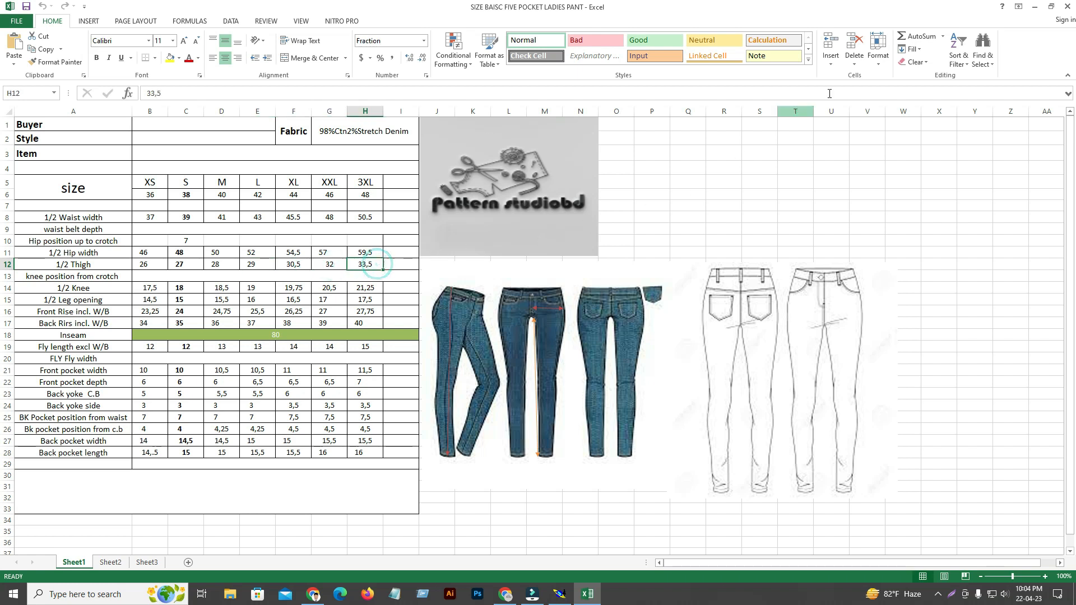
Back in Modaris, pack the graded sizes on the front panel's side-seam crotch-level point.
click(1035, 7)
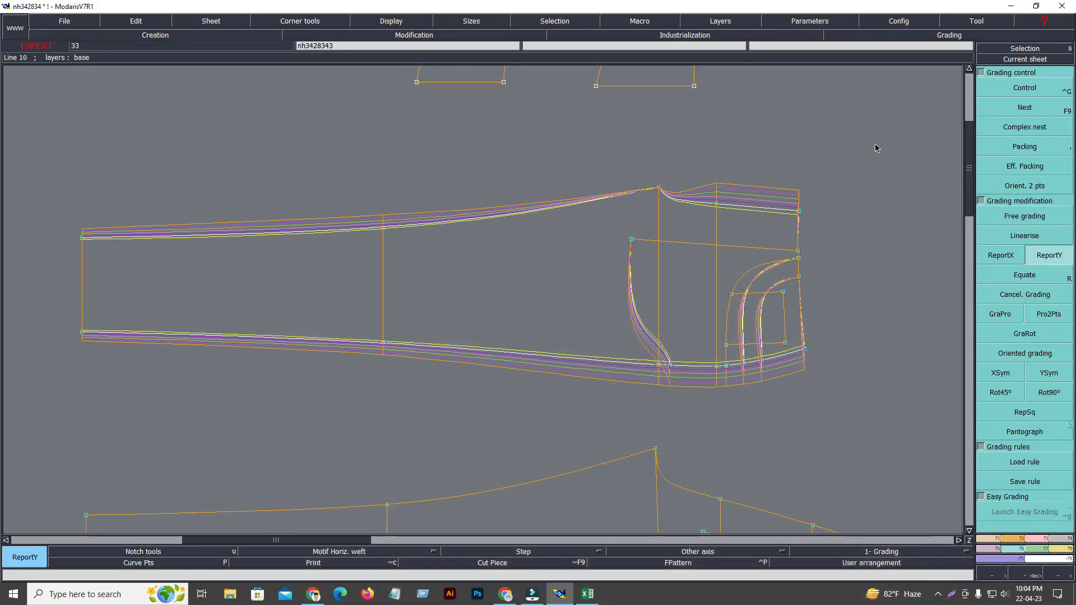
click(1037, 148)
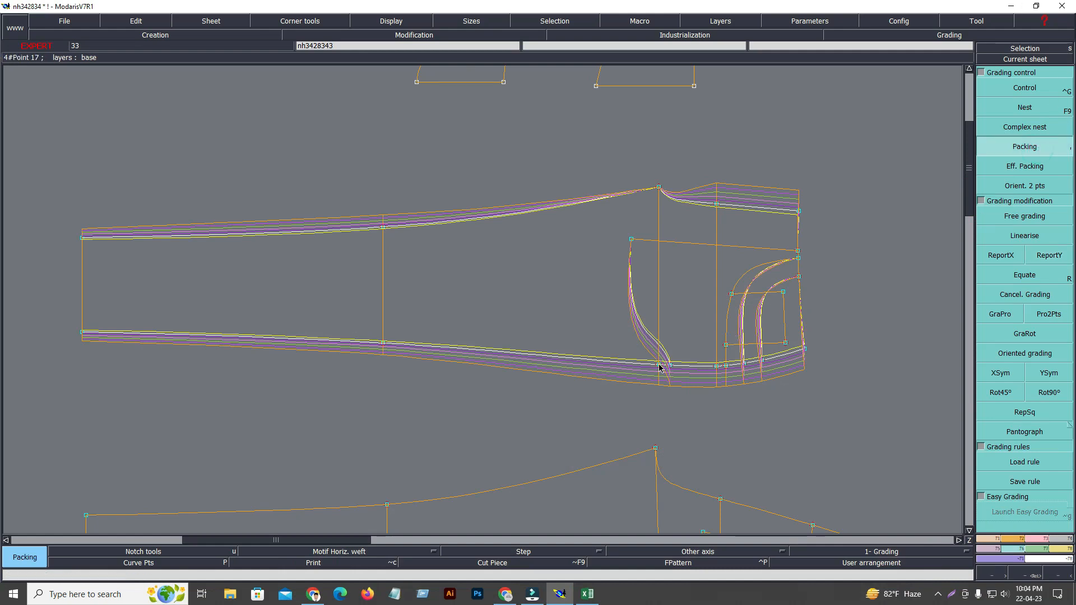
click(659, 365)
Grade the front panel's crotch point with a ddy of 1.00 up to L and 1.50 from XL to 3XL, and reset the packing.
click(1025, 88)
click(659, 188)
drag(951, 63, 957, 86)
click(953, 82)
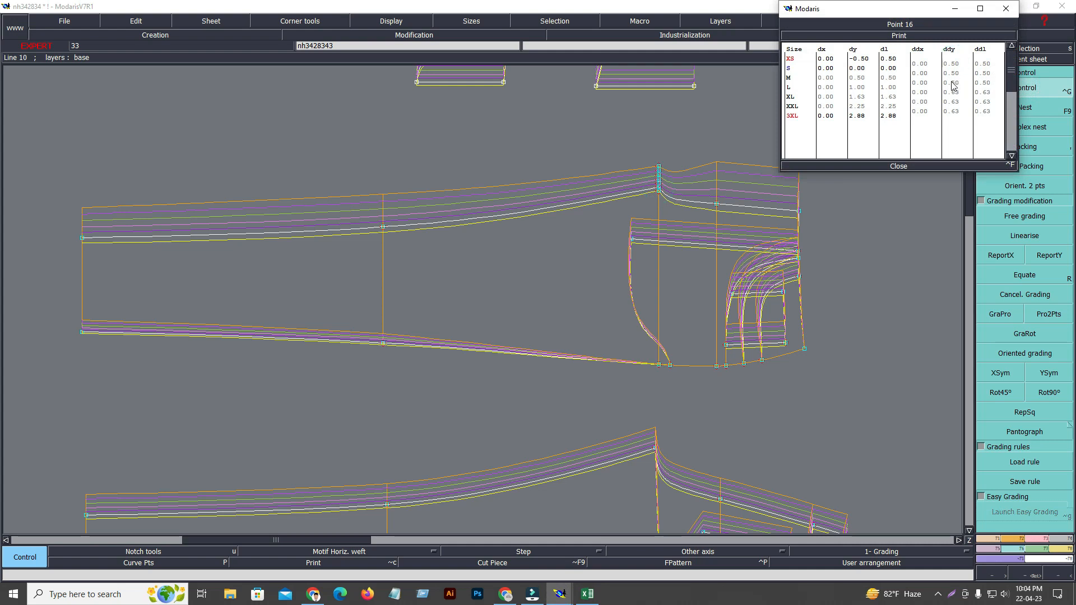
drag(955, 64, 958, 84)
text(1.)
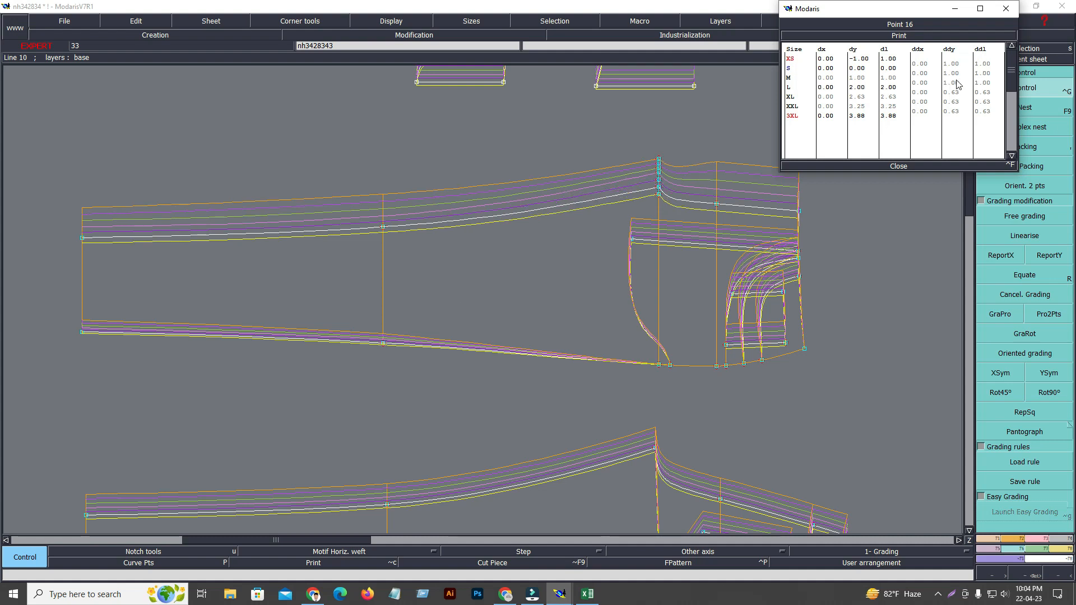
drag(951, 94, 958, 116)
text(1.5)
key(Return)
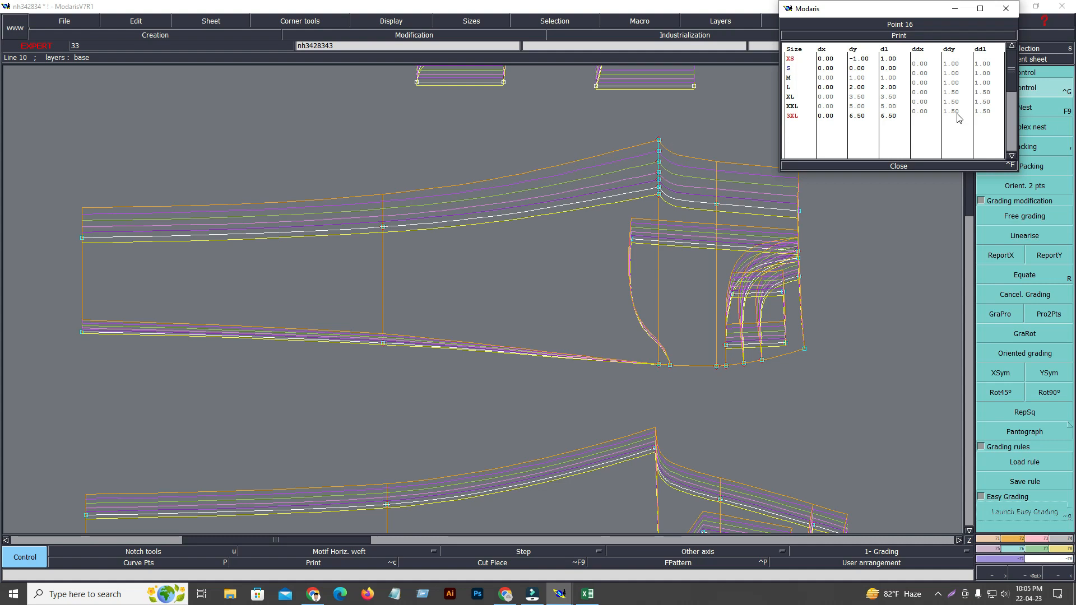
click(899, 166)
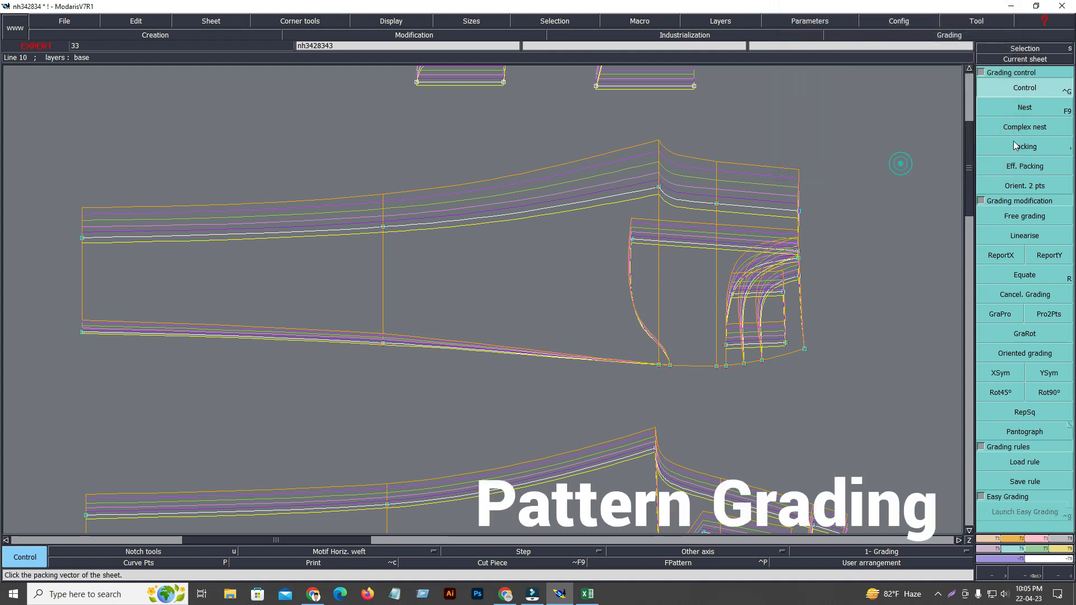
key(comma)
click(744, 137)
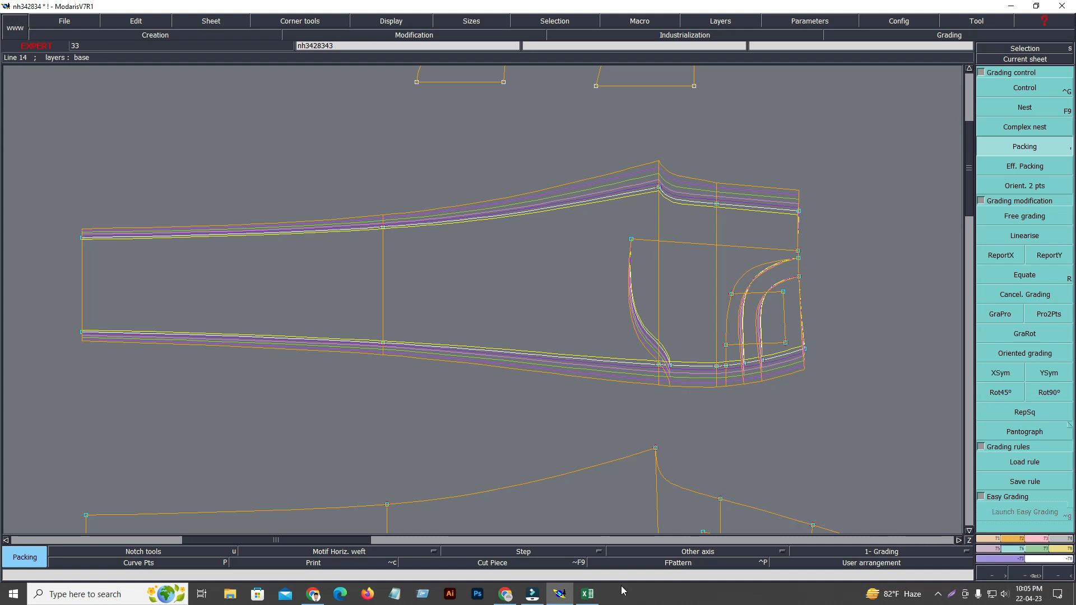
Switch to the Excel size chart and examine the Inseam value and the Front Rise values from XS to 3XL.
click(588, 595)
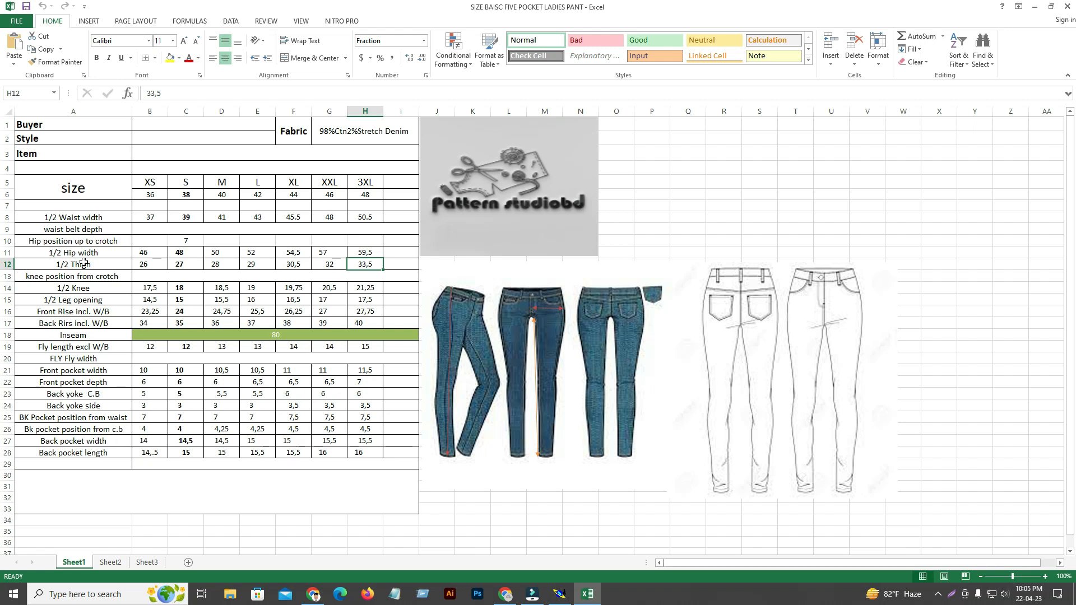
click(87, 334)
click(314, 335)
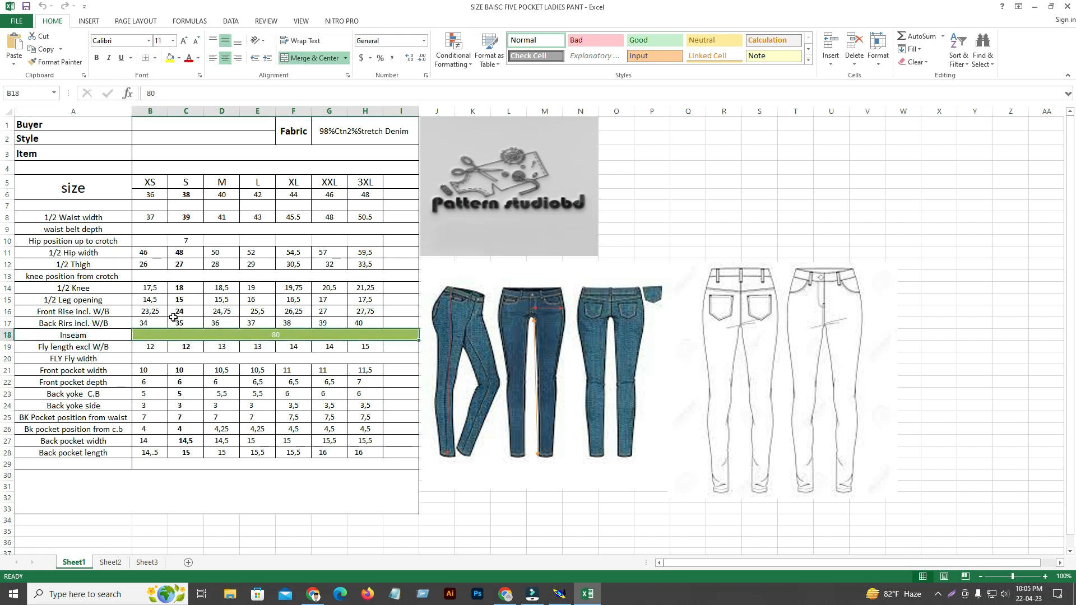
click(97, 312)
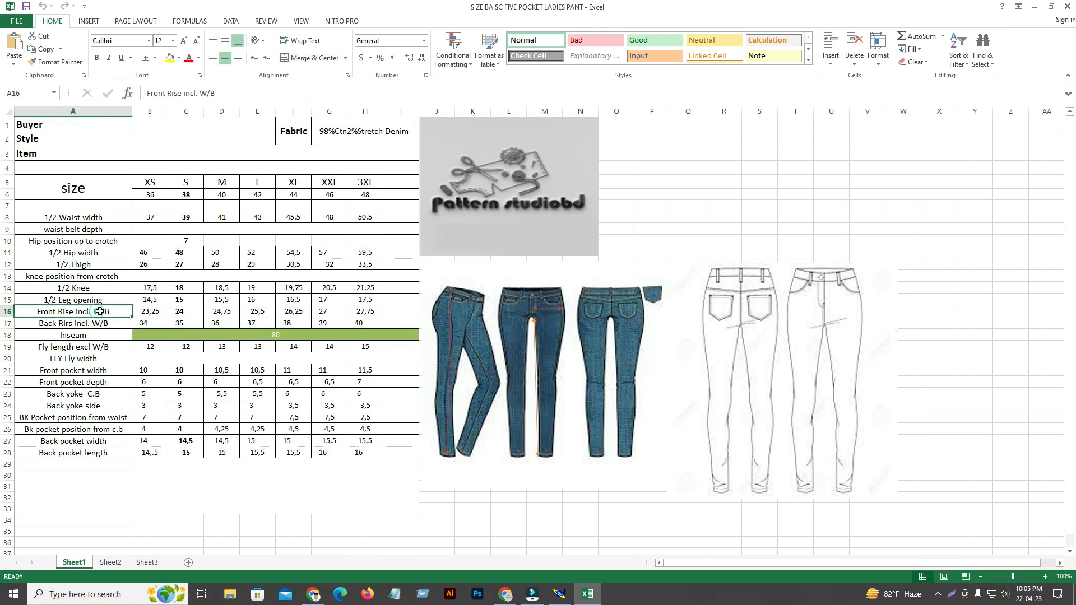
click(152, 312)
click(201, 311)
click(220, 311)
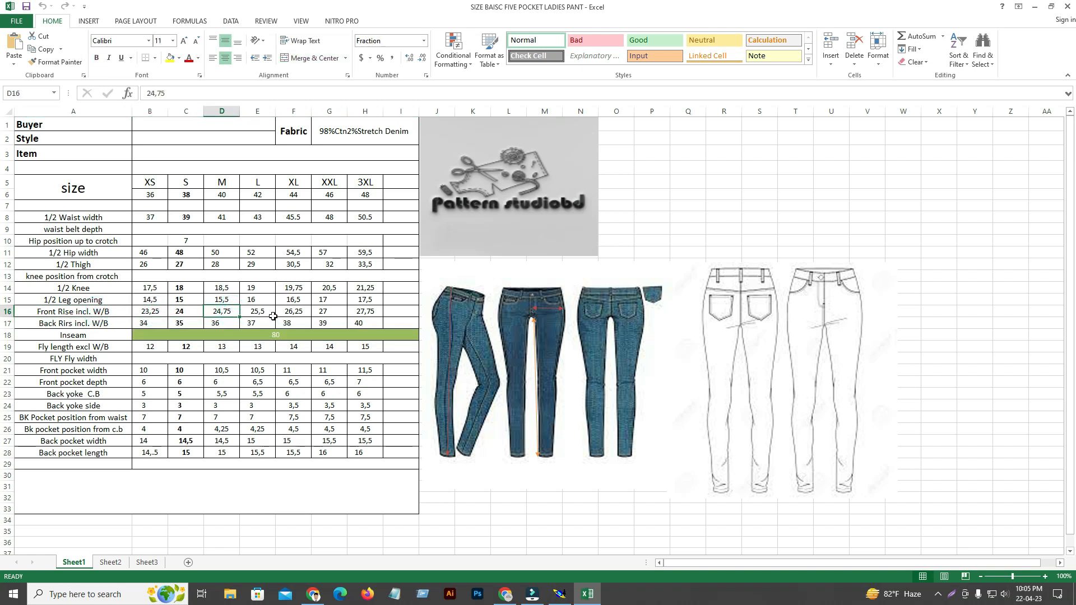
click(335, 316)
click(381, 311)
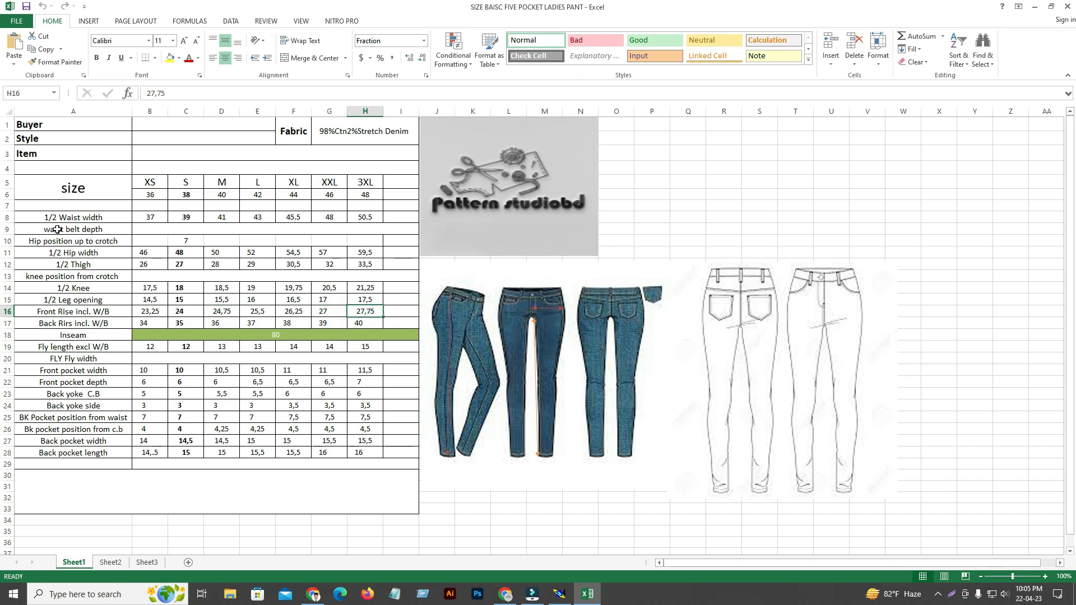
Back in Modaris, pack the graded sizes on the front panel's crotch point.
click(561, 595)
click(1025, 146)
click(660, 187)
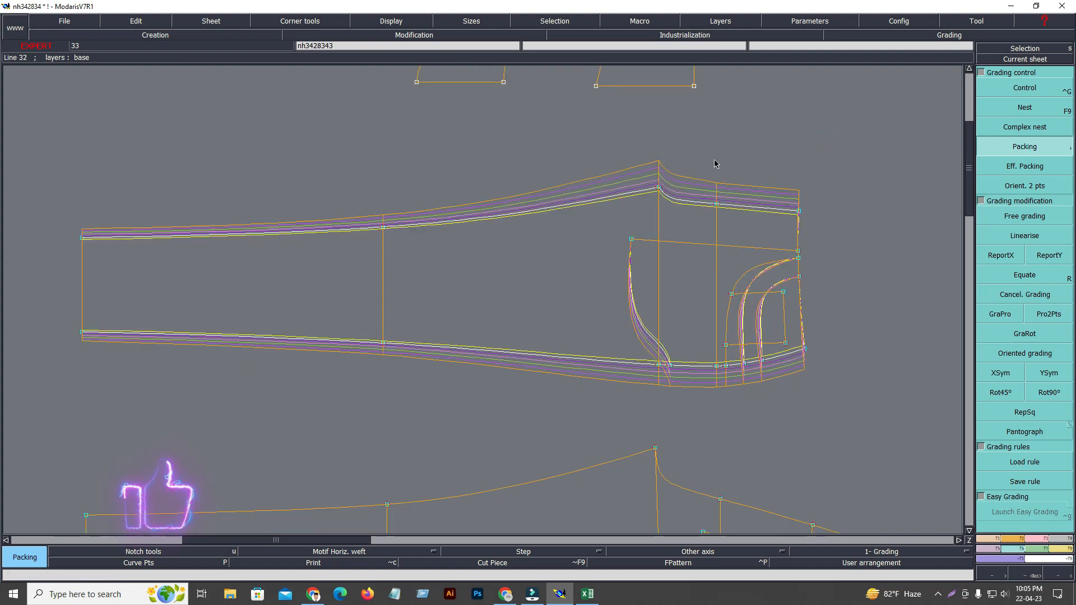
click(659, 187)
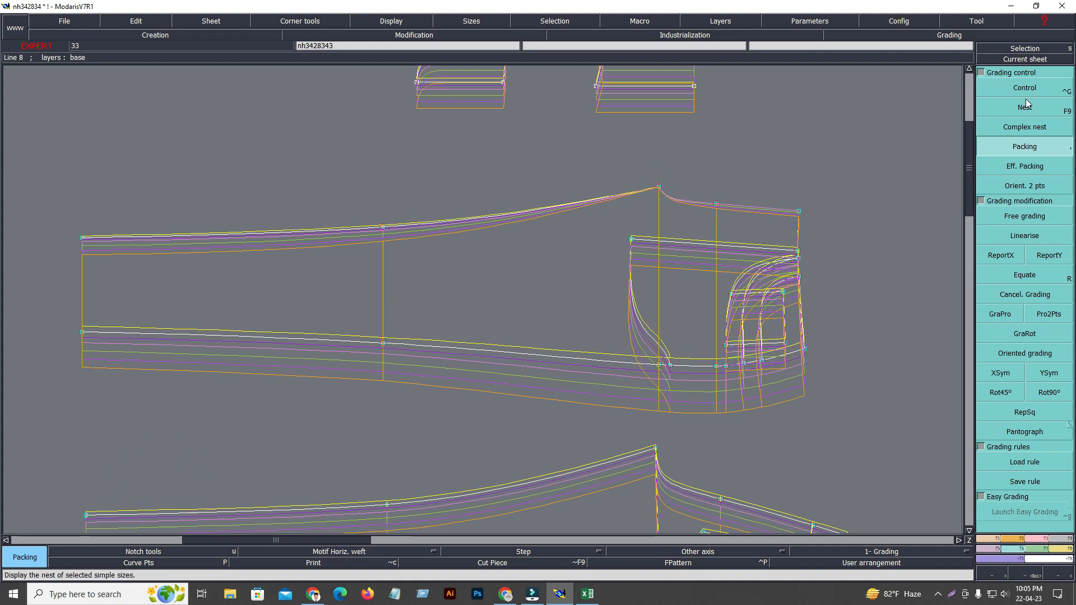
Grade the front panel's centre-front waist point with a ddx of 0.75 for every size, and reset the packing.
key(ctrl+g)
click(799, 211)
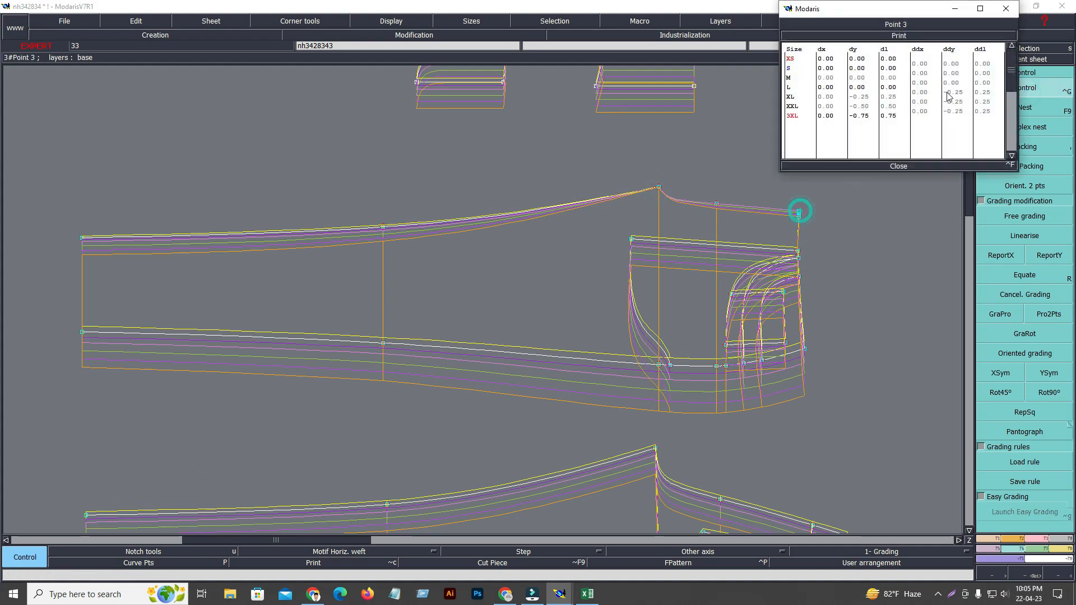
drag(920, 64, 919, 116)
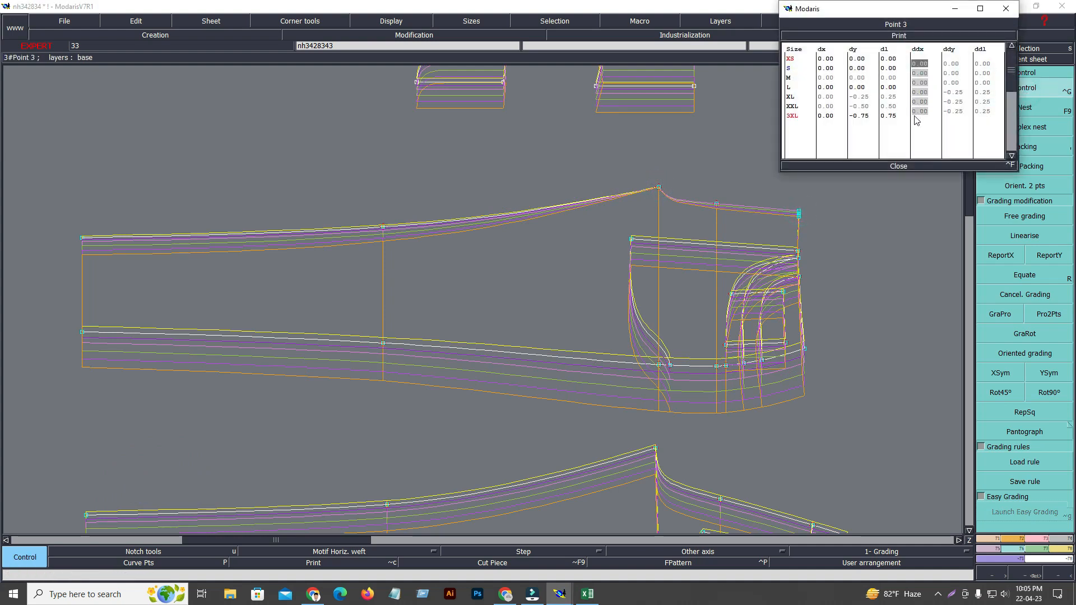
key(Return)
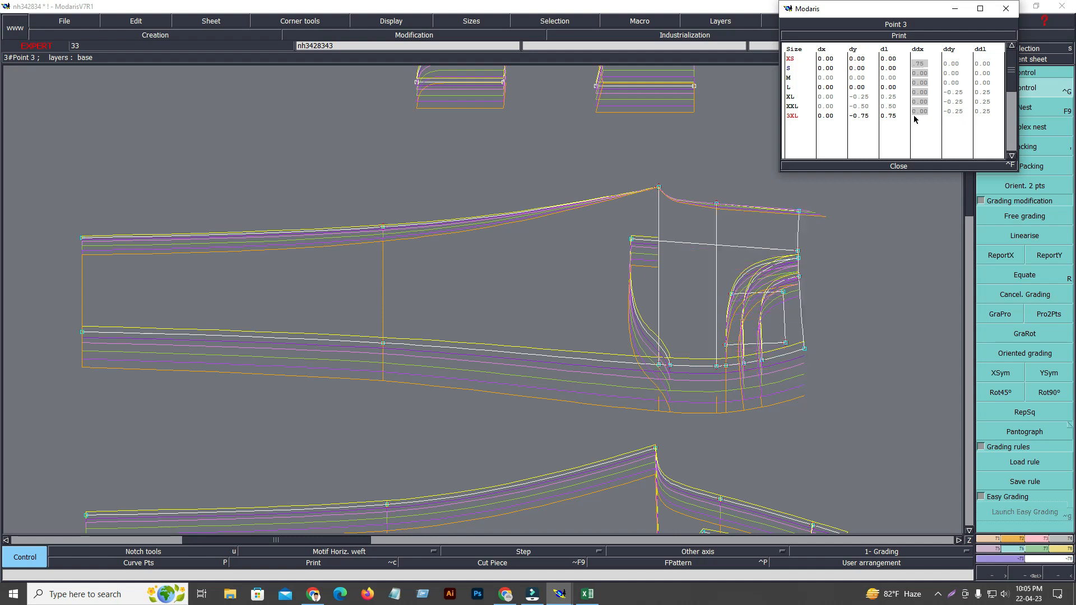
click(897, 167)
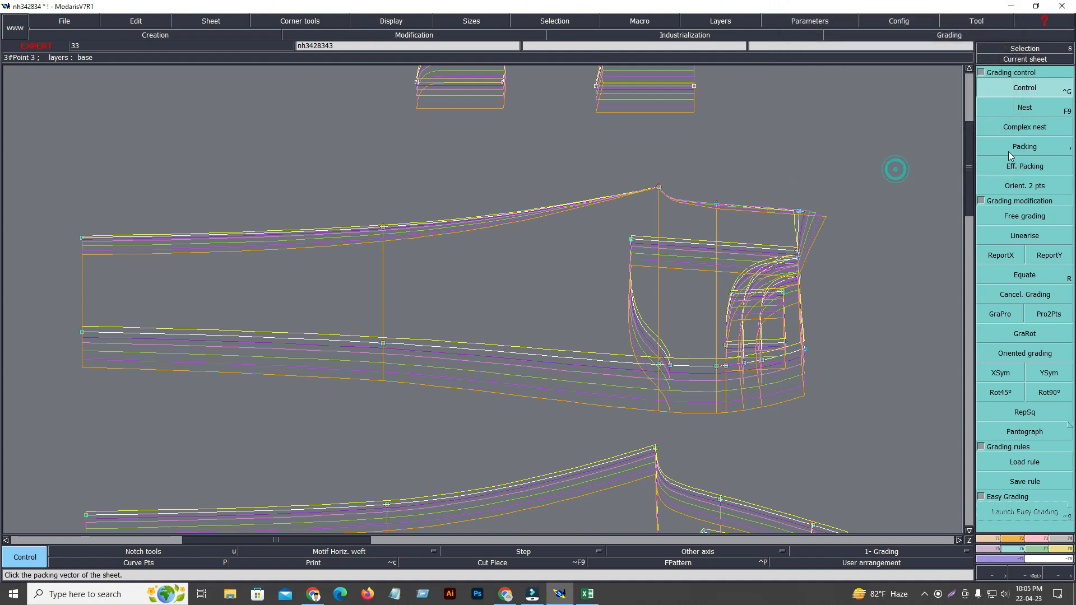
click(1025, 146)
click(771, 153)
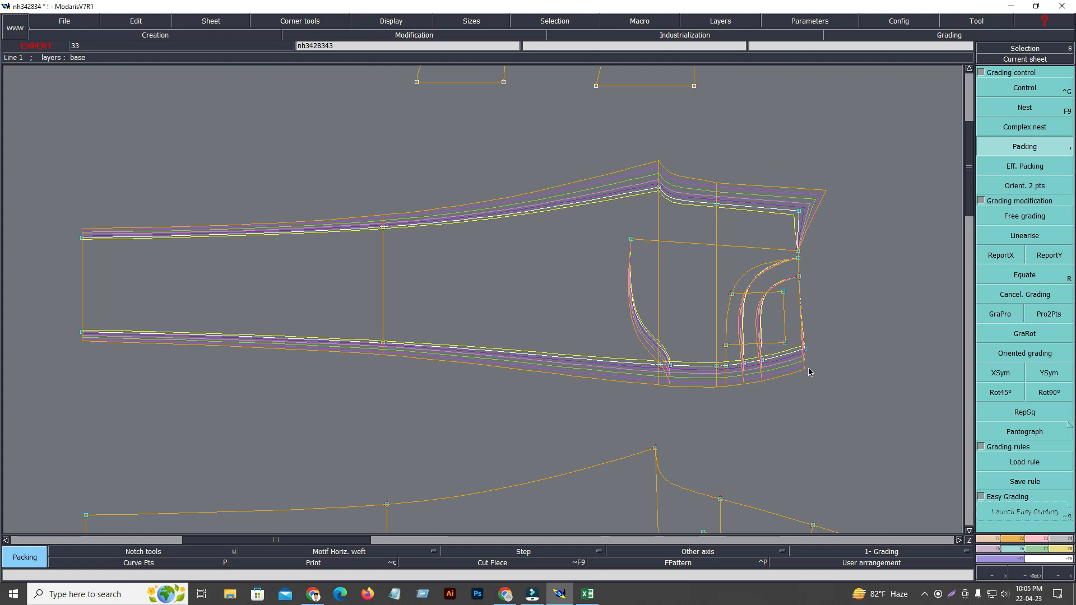
click(1006, 255)
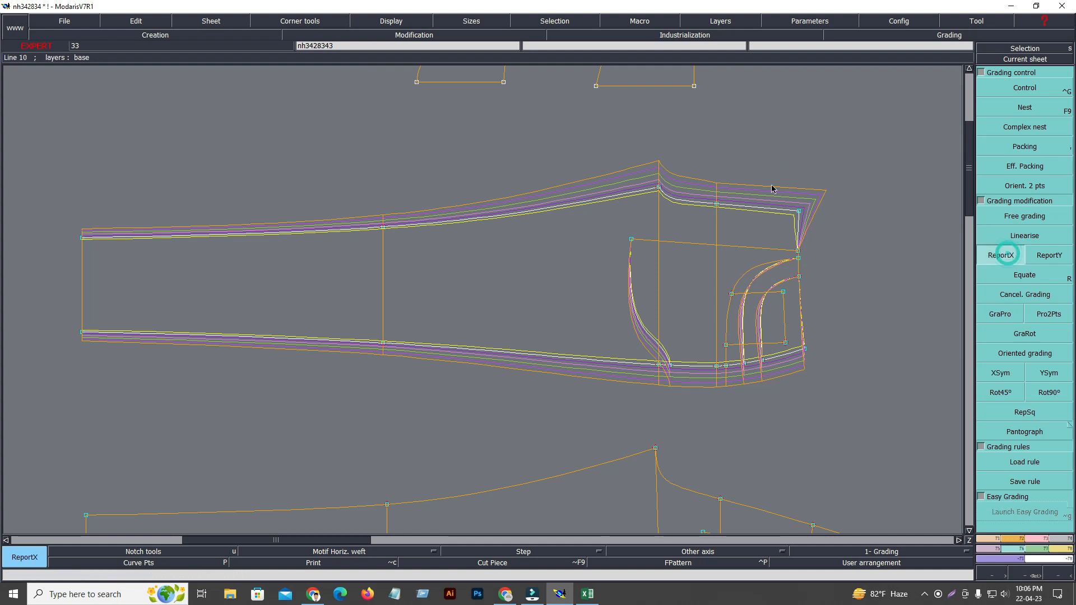
drag(705, 165, 884, 450)
click(1004, 260)
click(800, 212)
click(801, 212)
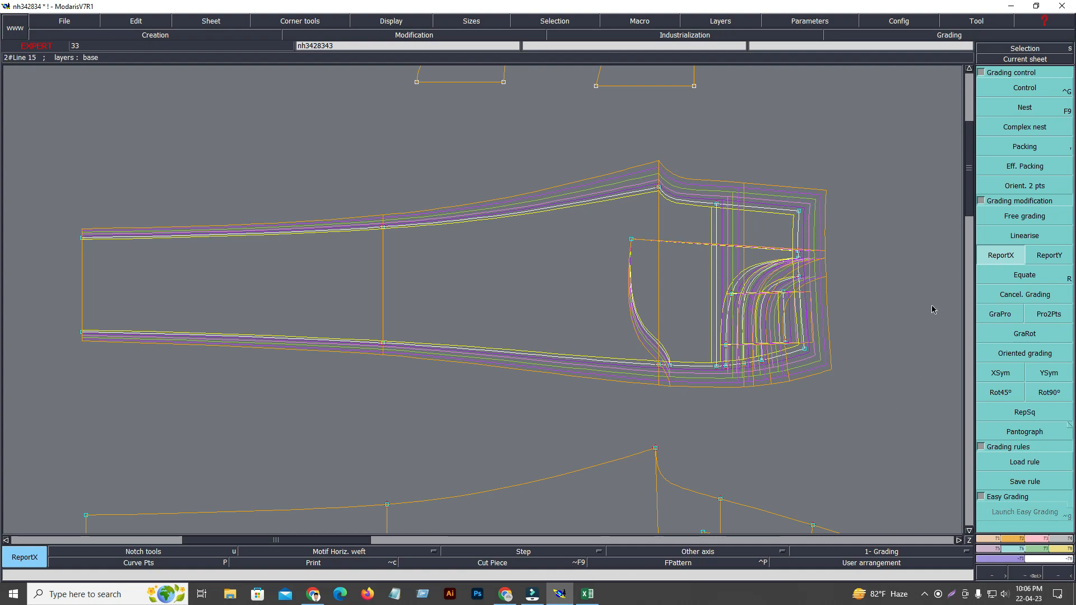
click(1025, 88)
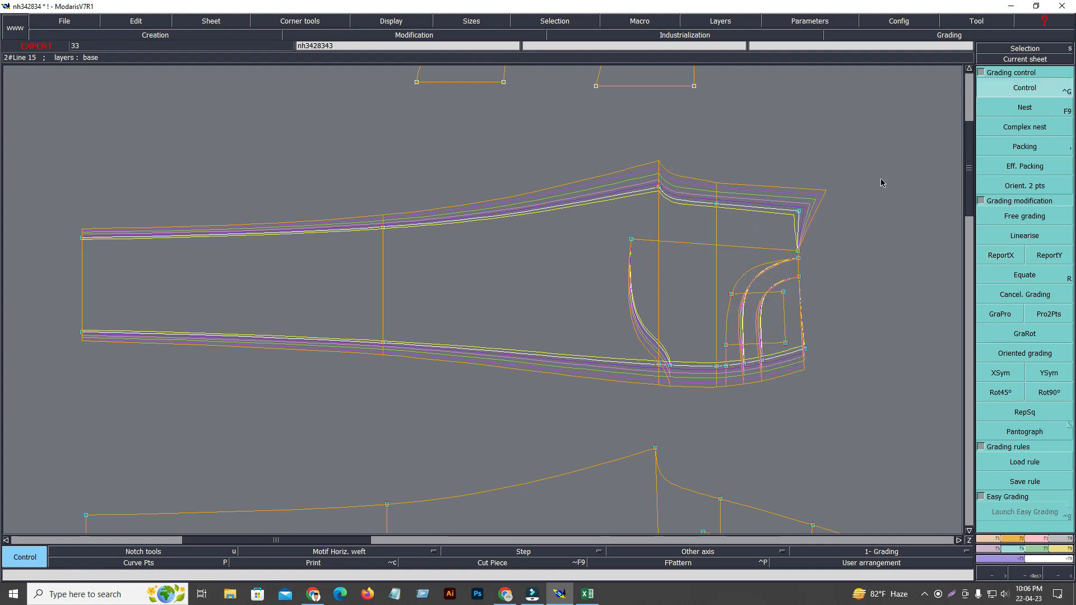
Report the X grading of the centre-front waist point to the pocket and side-seam points along the front waistline.
click(1001, 255)
click(799, 209)
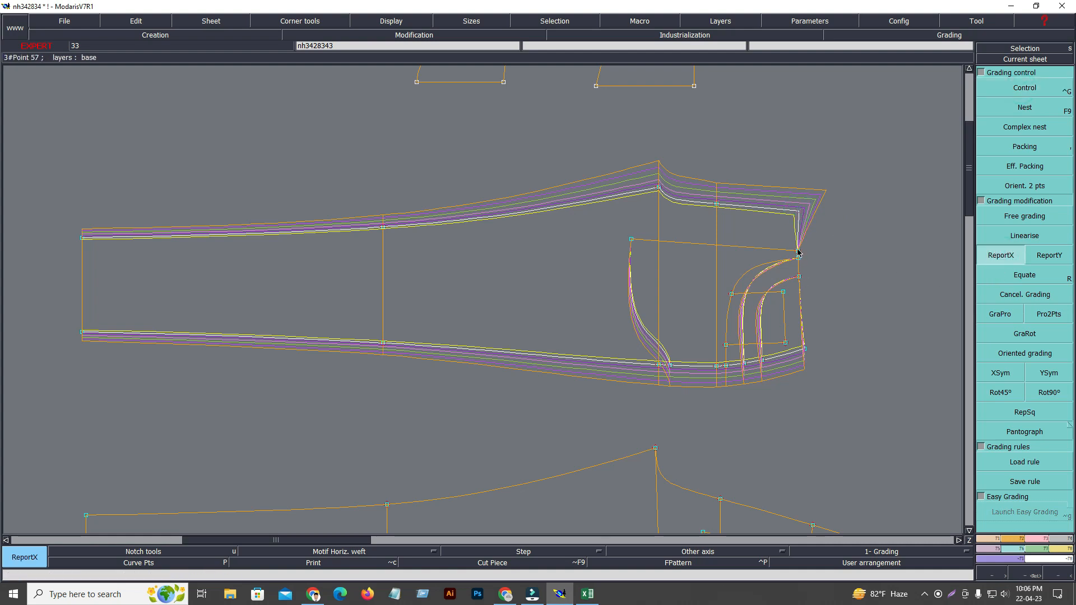
click(798, 252)
click(798, 279)
click(805, 349)
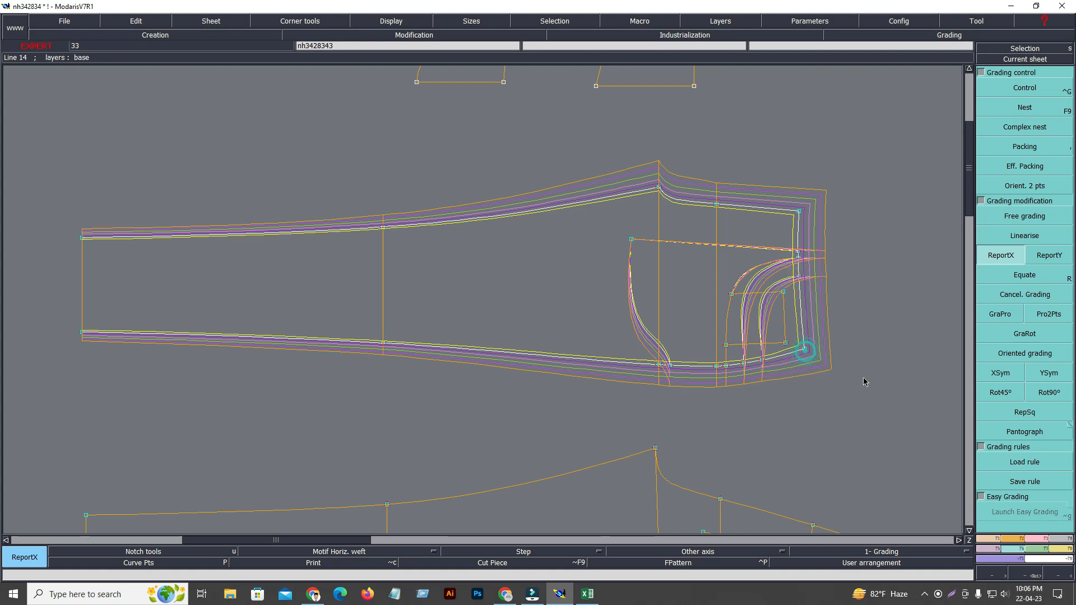
Report the centre-front waist point's X grading to the hip line and pocket points, including the pocket bag's lower points.
drag(687, 148, 868, 409)
click(993, 254)
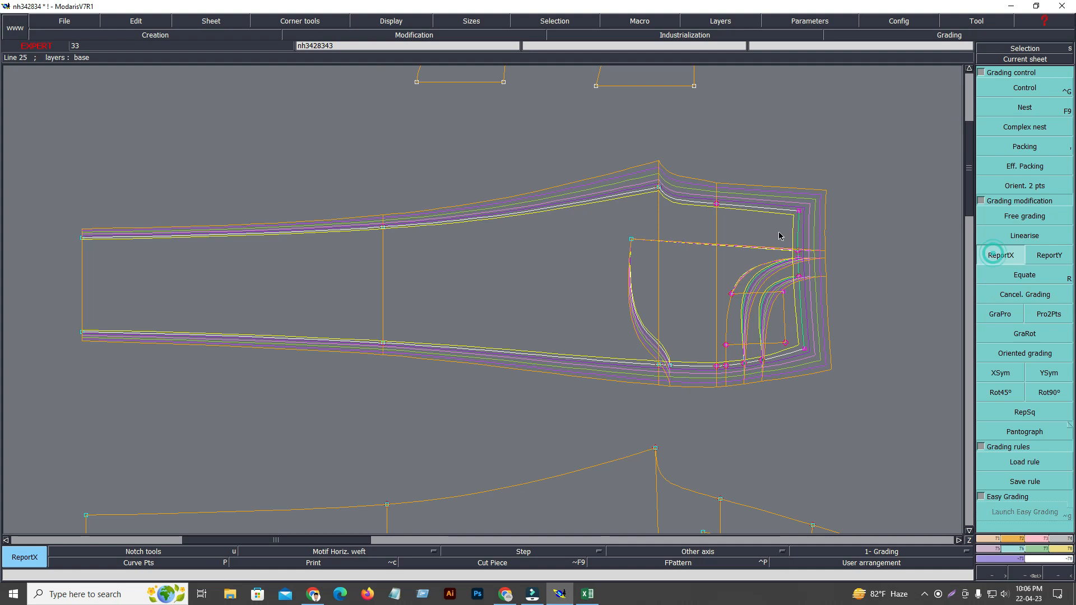
click(798, 211)
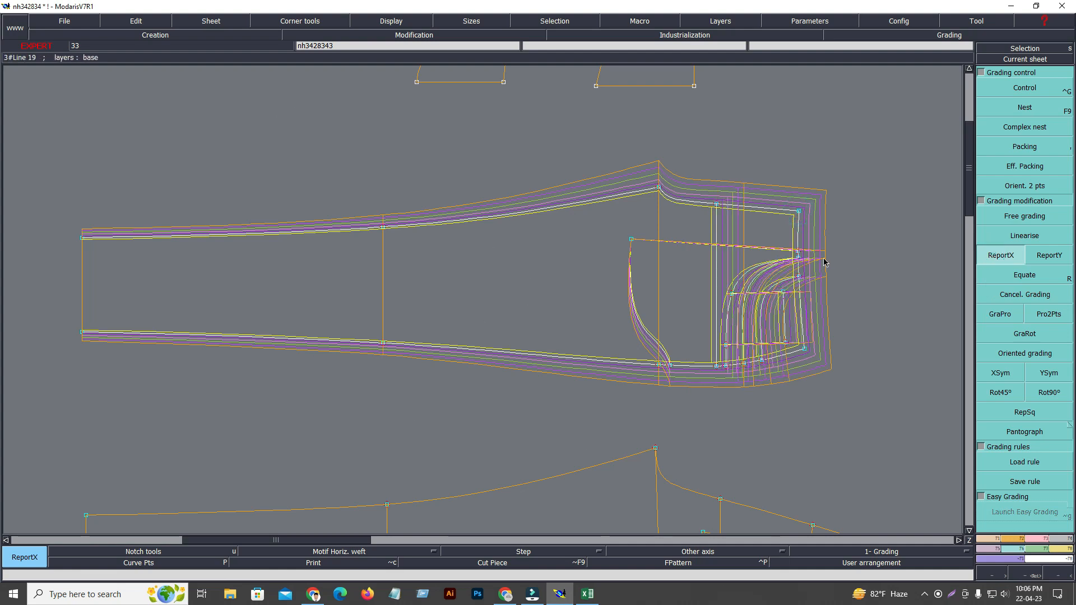
click(670, 365)
click(633, 241)
Hide the graded nest and draw a short line from the crotch line's side-seam end to just outside the front panel.
key(space)
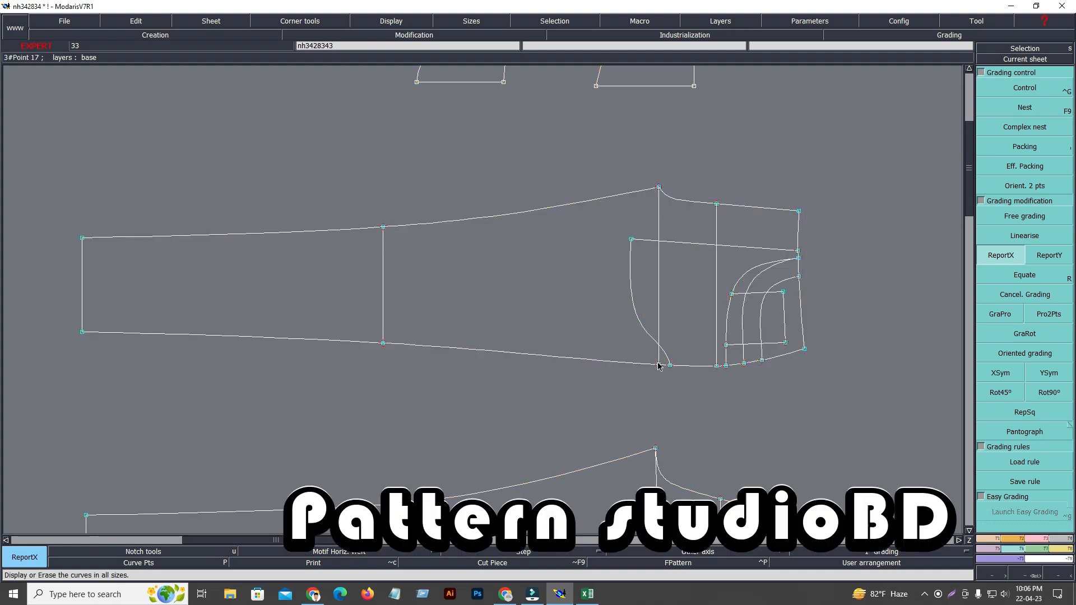
key(shift+i)
key(shift+l)
click(659, 366)
click(664, 387)
Insert an intersection point where the crotch line meets the side seam, and delete the extension line's outer point.
key(Delete)
key(s)
key(i)
click(660, 369)
key(shift+i)
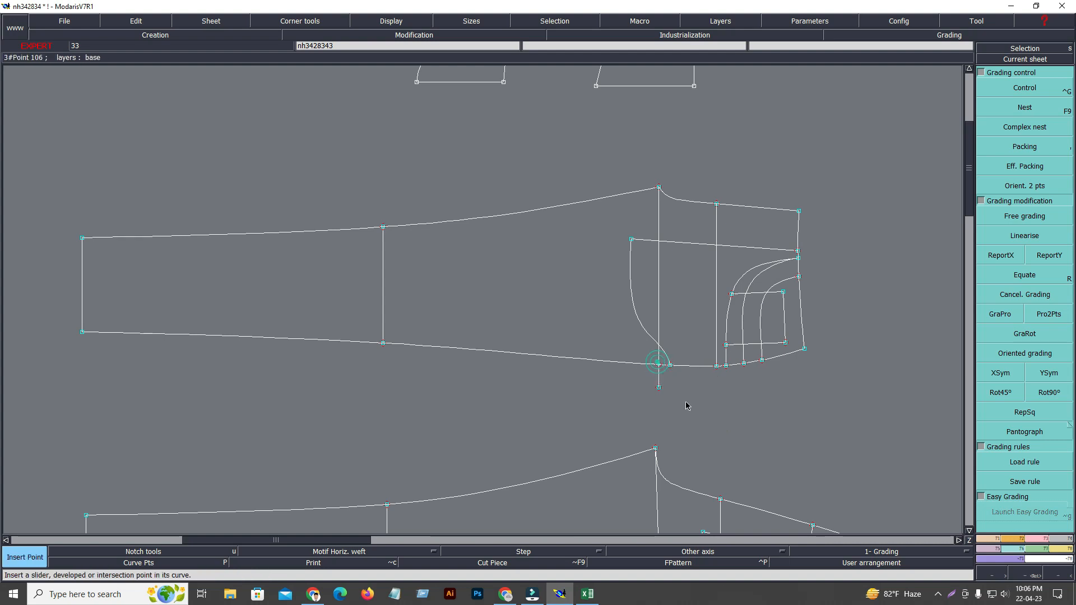
key(Delete)
click(659, 389)
key(F9)
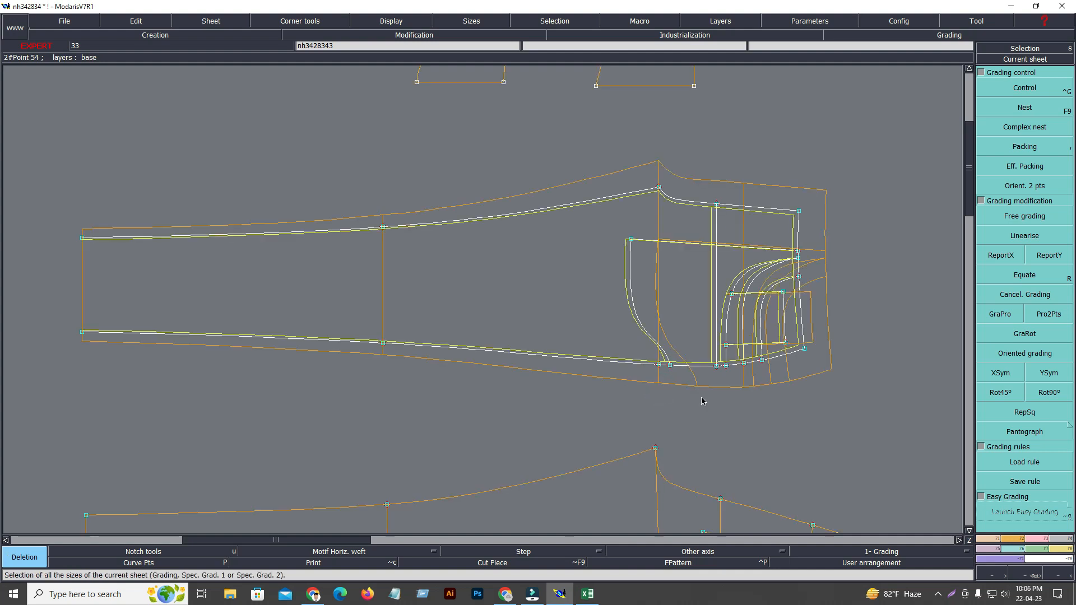
Pack the graded sizes on the front panel's side-seam waist point to inspect the nest, and reset the packing.
key(Return)
drag(550, 144, 850, 423)
click(1029, 148)
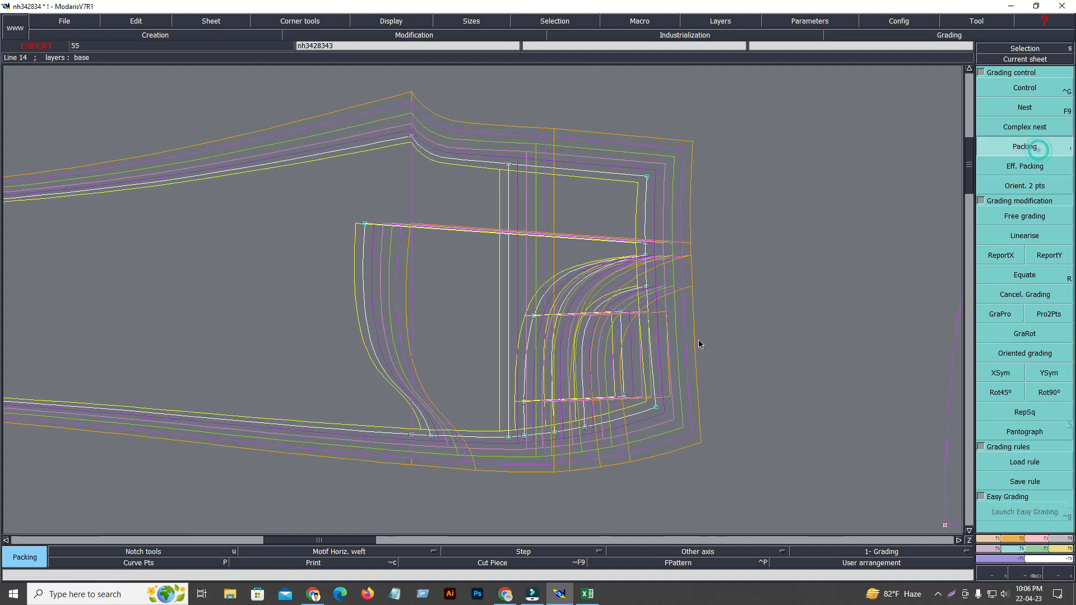
click(659, 408)
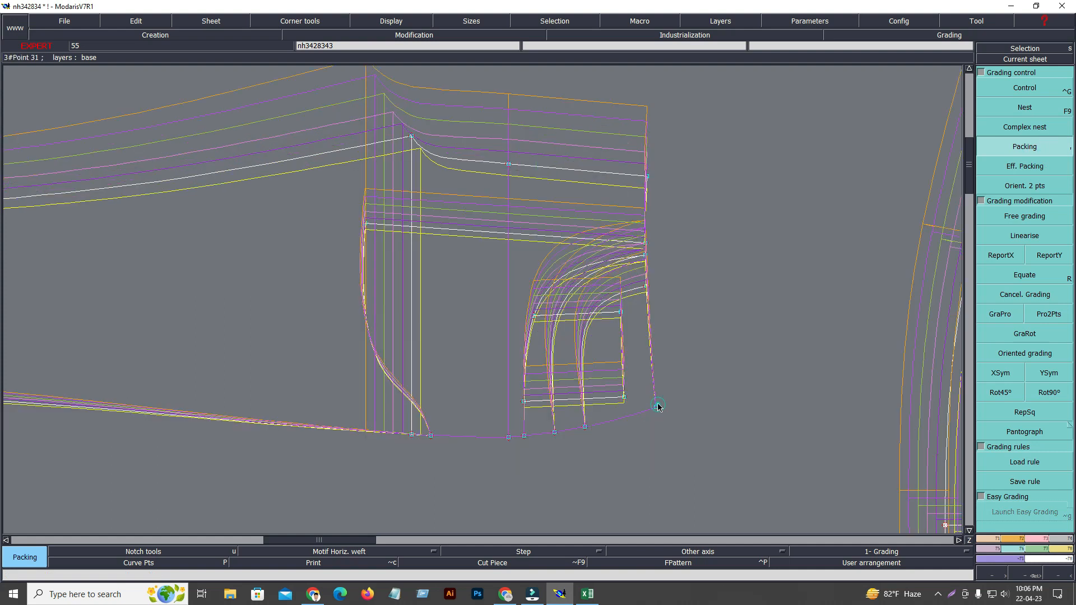
click(737, 292)
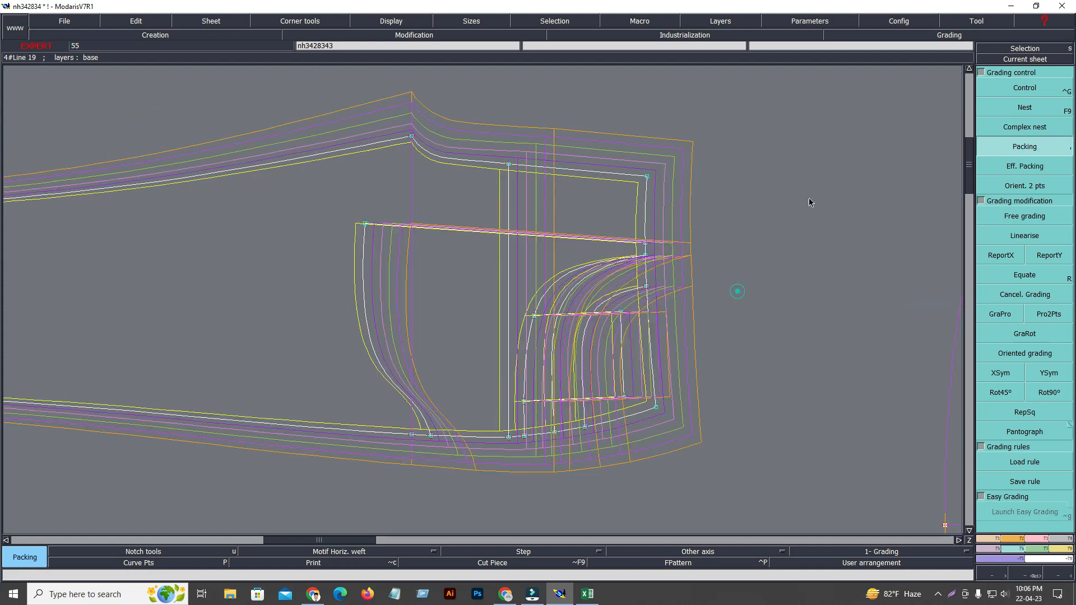
click(1037, 59)
click(709, 295)
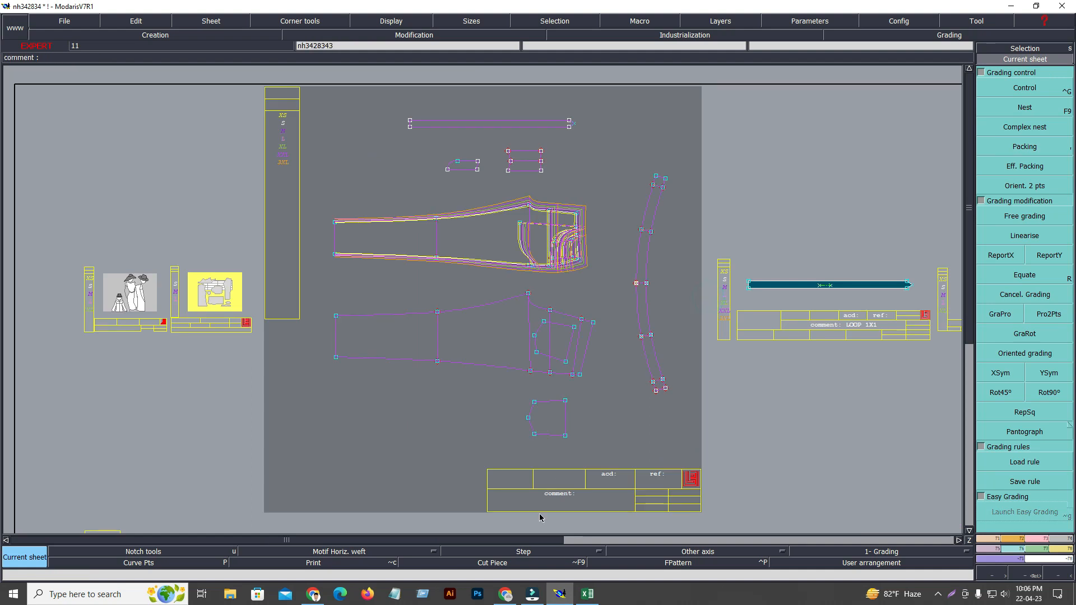
Switch to the Excel size chart and examine the Front pocket width values from XS to 3XL.
click(587, 596)
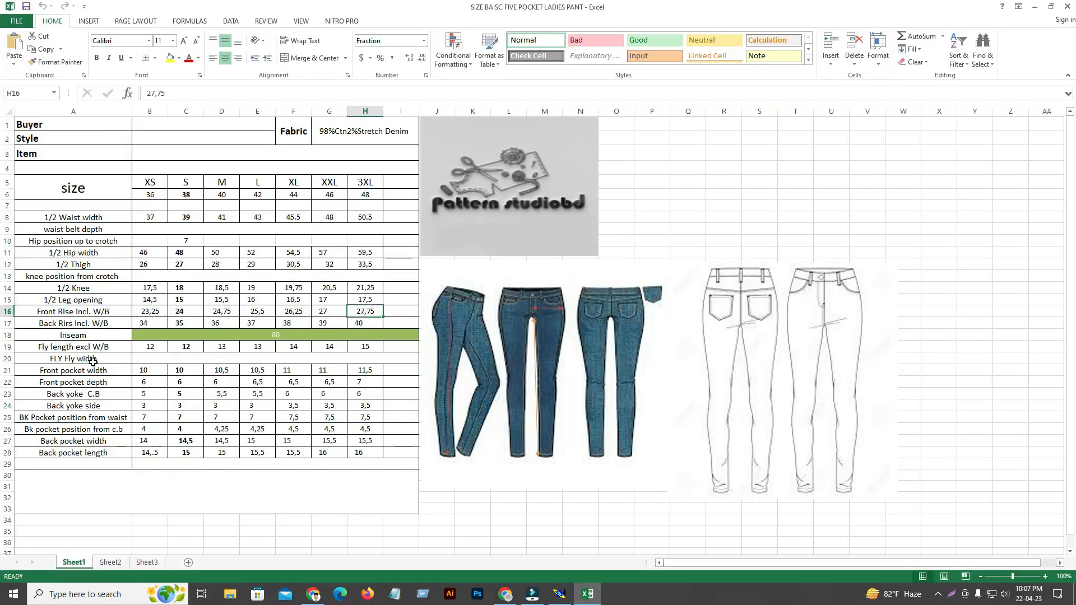
click(72, 374)
click(147, 372)
click(196, 370)
click(222, 370)
click(257, 369)
click(287, 368)
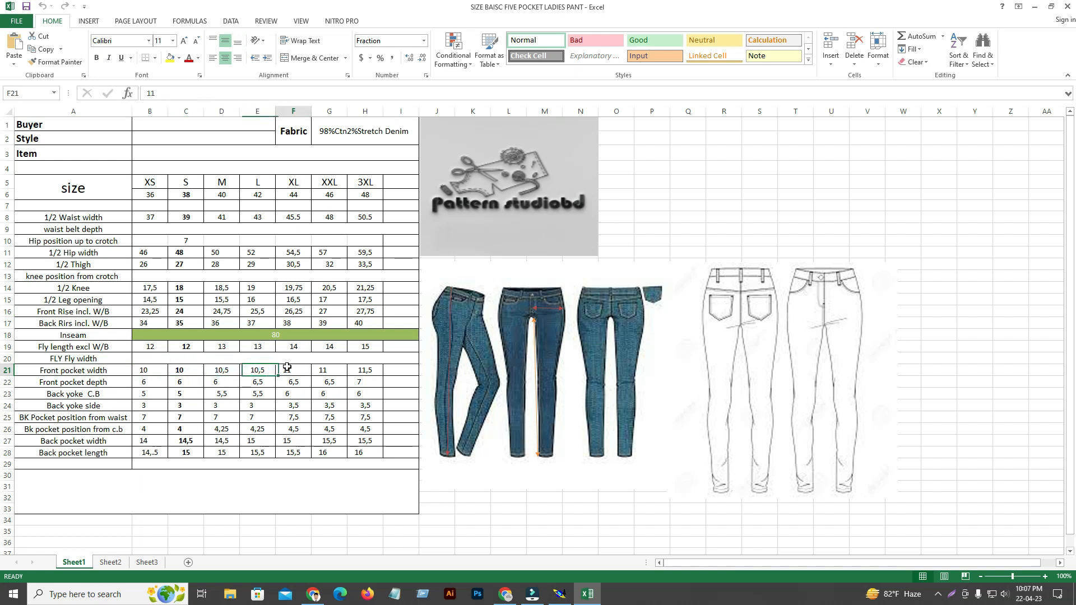
click(329, 370)
click(367, 370)
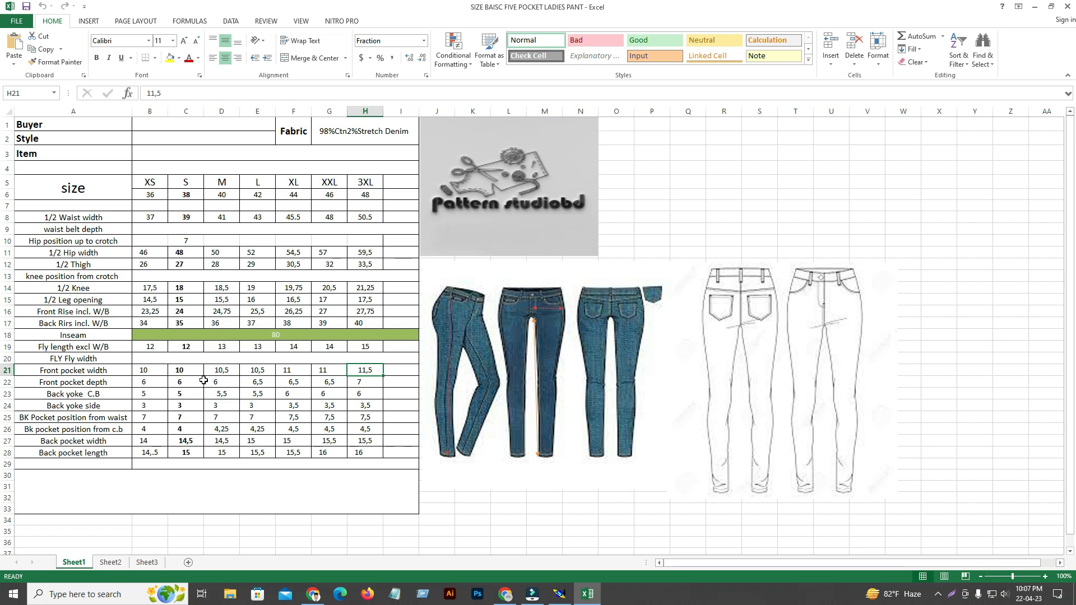
click(185, 367)
click(148, 368)
click(182, 373)
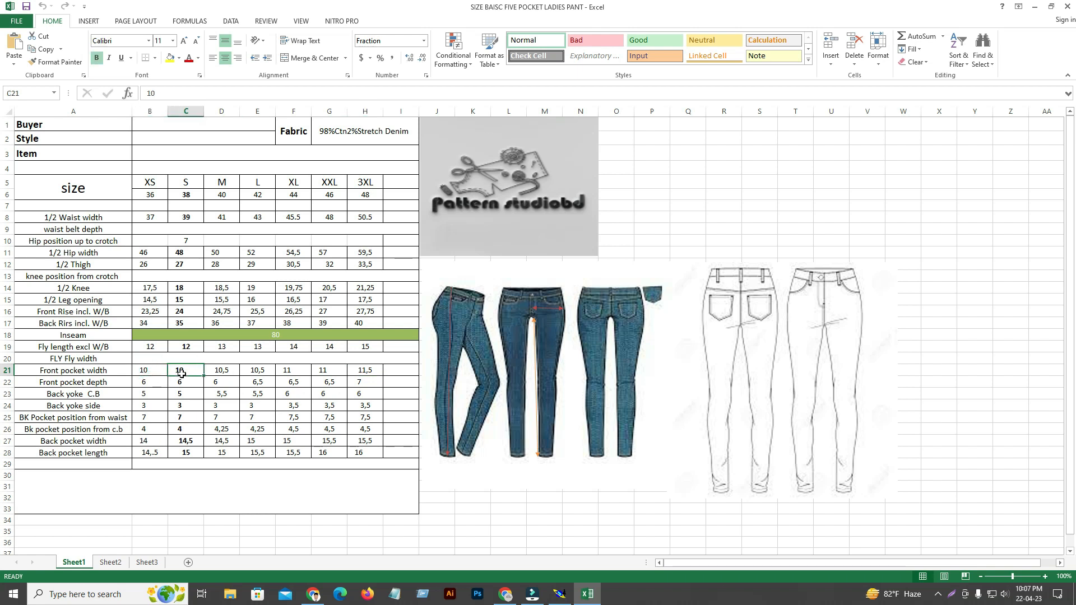
click(228, 369)
click(256, 370)
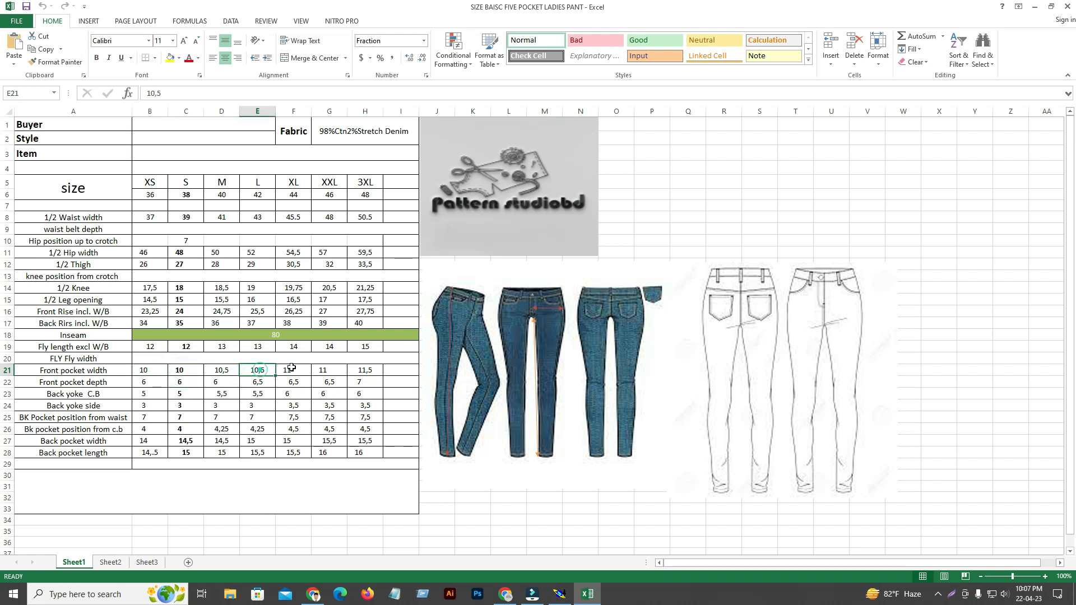
click(368, 368)
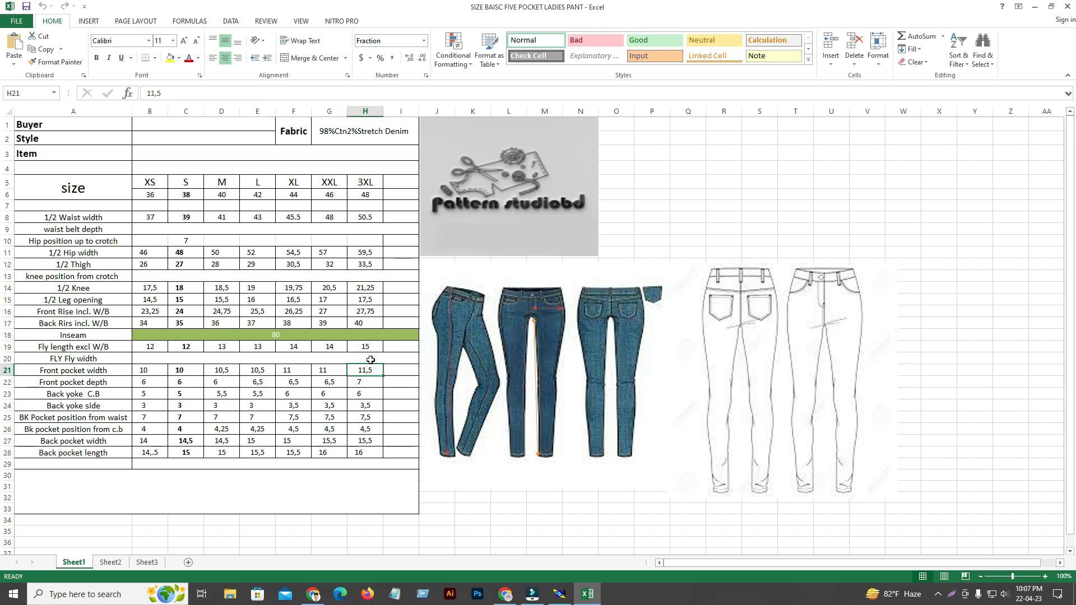
Back in Modaris, pack the graded sizes on the front panel's side-seam waist point.
click(1035, 7)
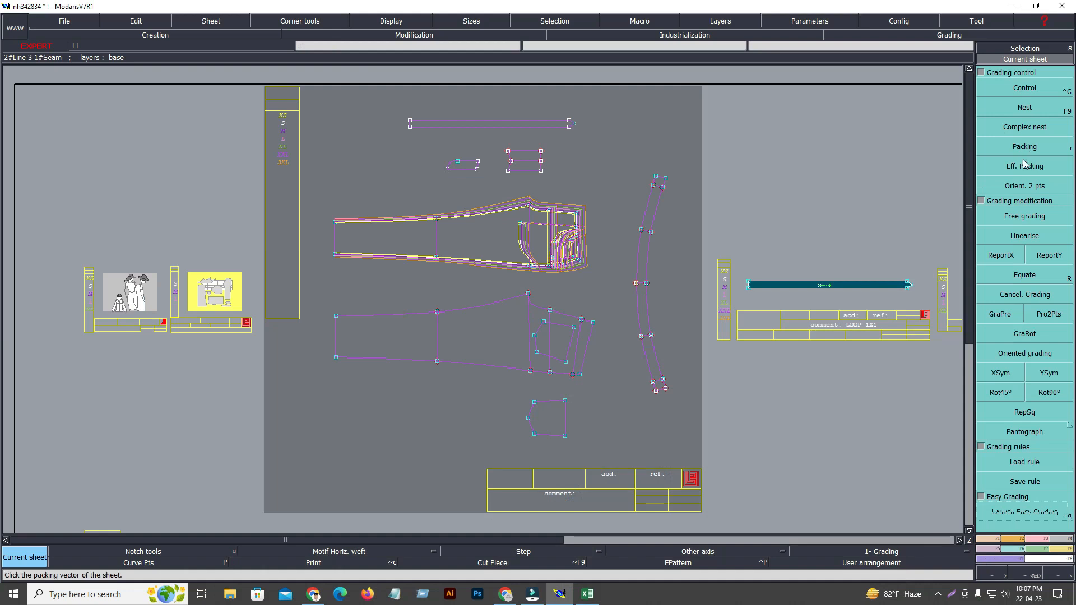
click(1033, 144)
click(583, 260)
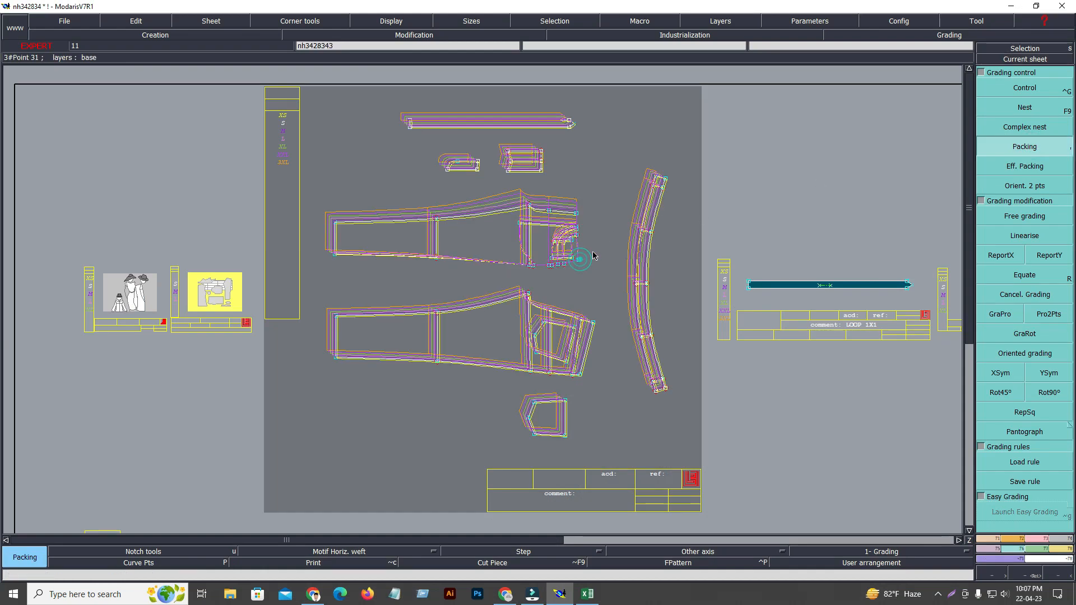
key(Return)
drag(469, 180, 617, 304)
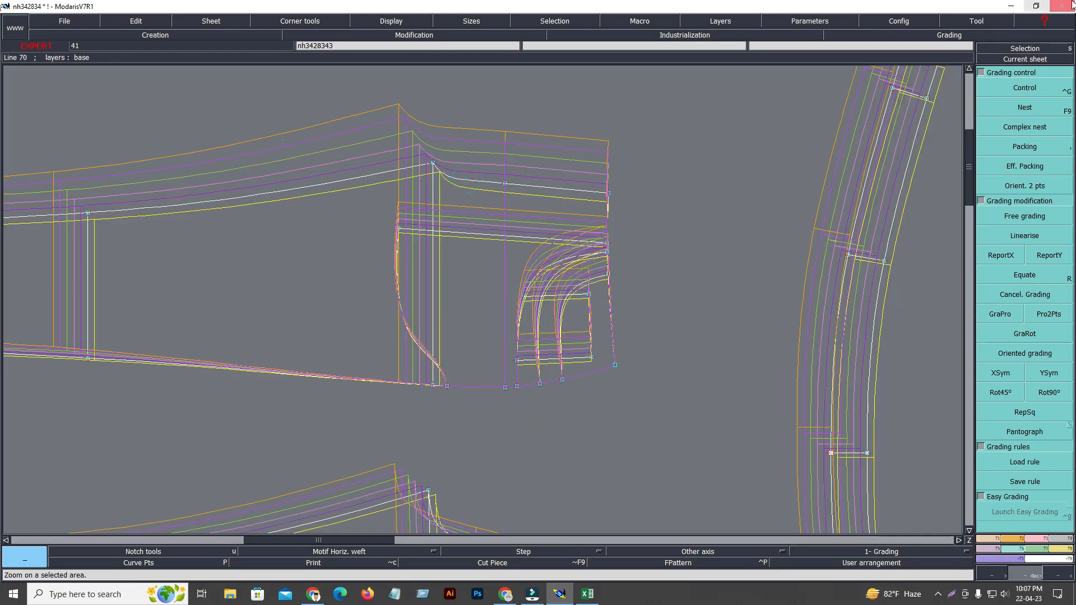
Grade the front pocket opening's waist point with a ddy of 0.50 at M, XL and 3XL and 0.00 for the other sizes.
click(1044, 96)
click(608, 273)
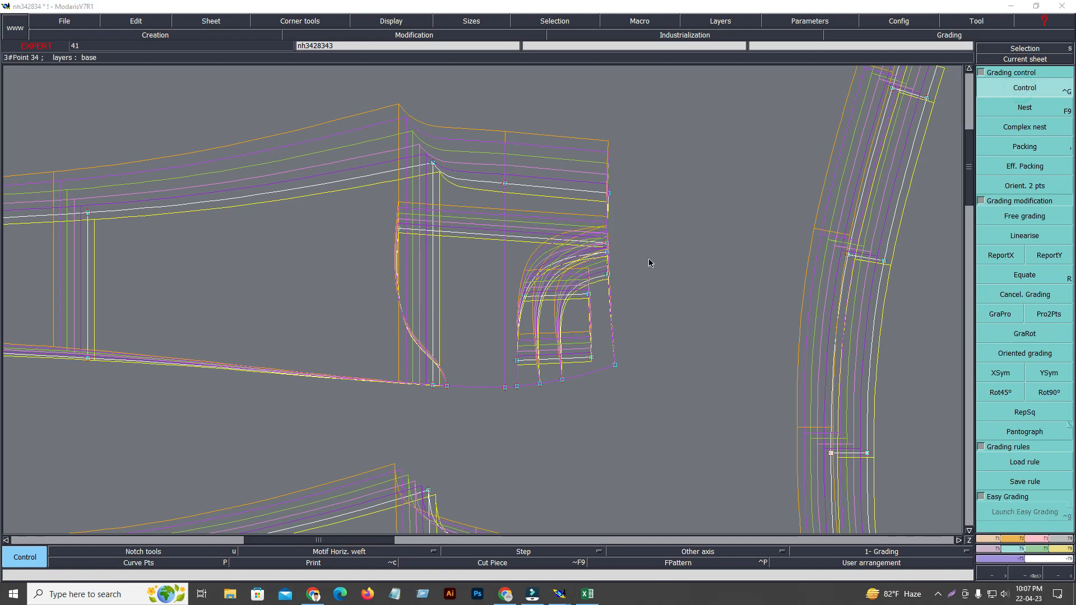
click(952, 111)
text(0.5)
key(Return)
text(0.5)
key(Return)
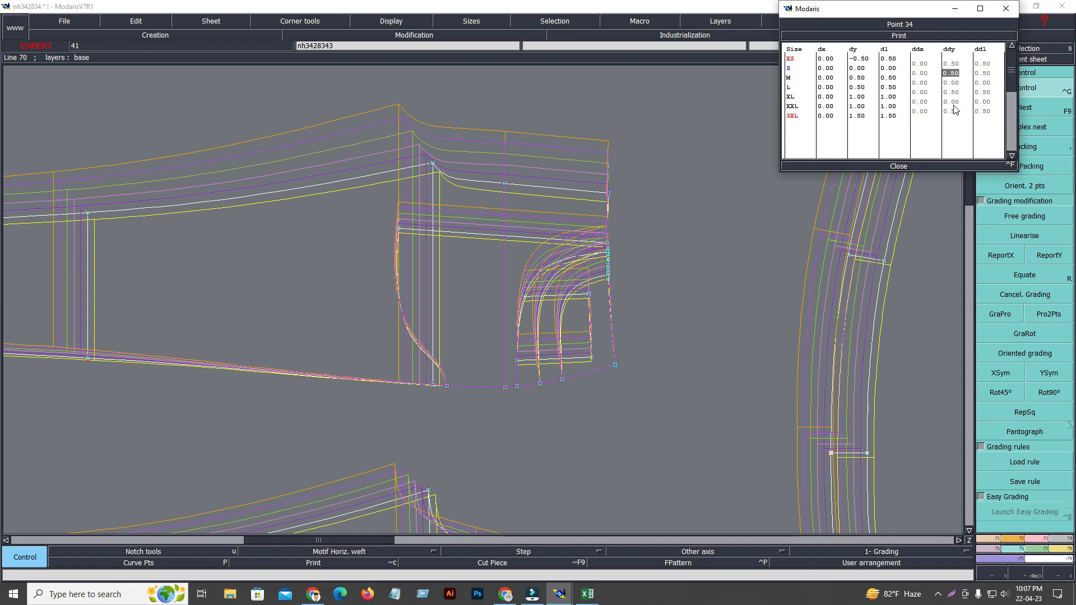
text(0)
key(Return)
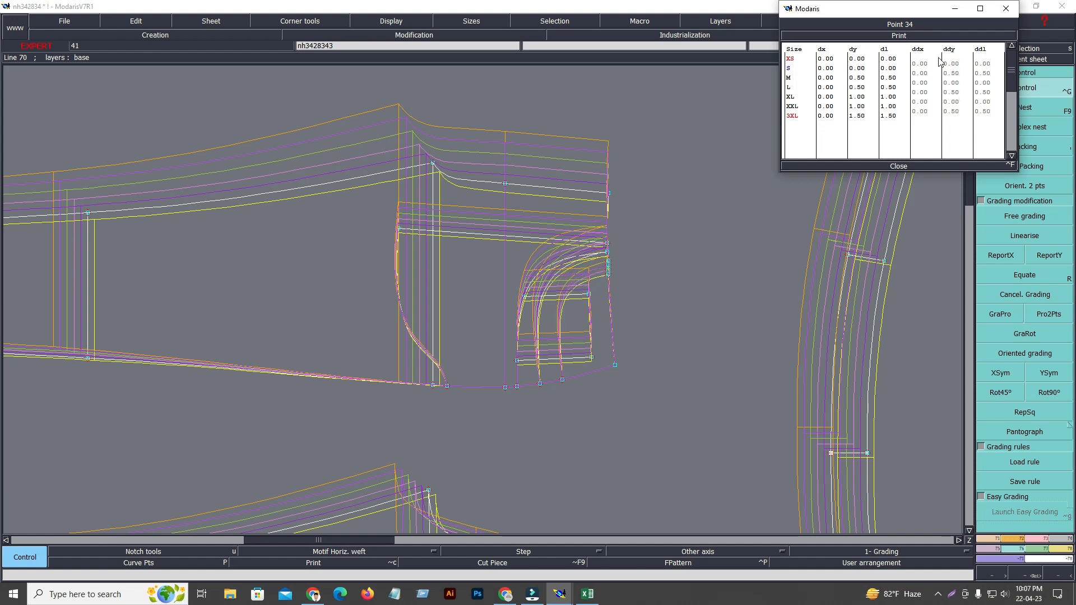
click(898, 167)
Report the pocket opening waist point's Y grading to the pocket facing and pocket bag points, including the bag's inner corner.
click(1050, 256)
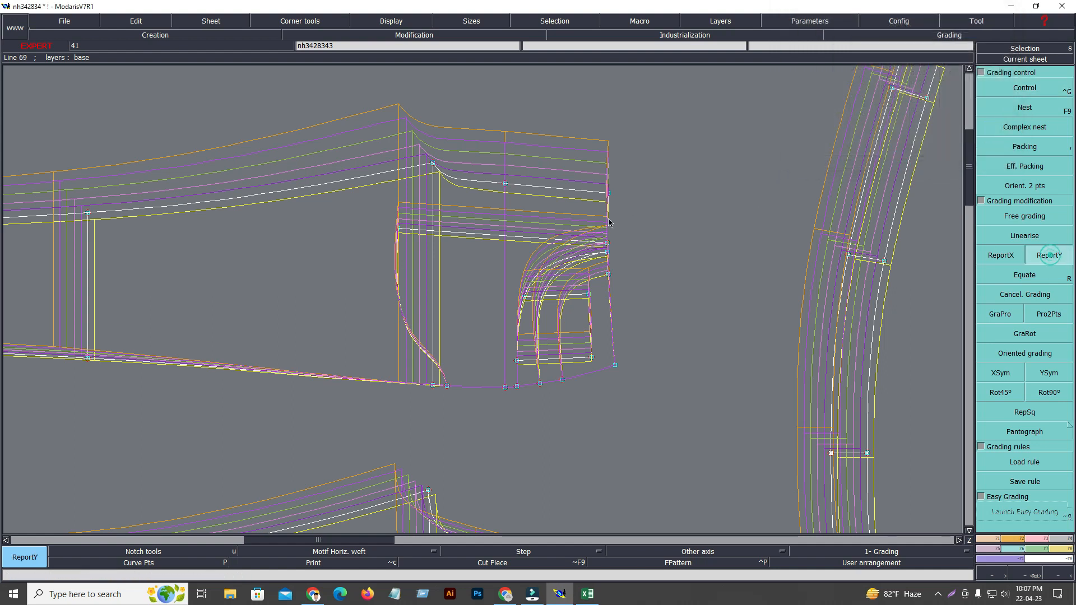
click(610, 272)
click(608, 242)
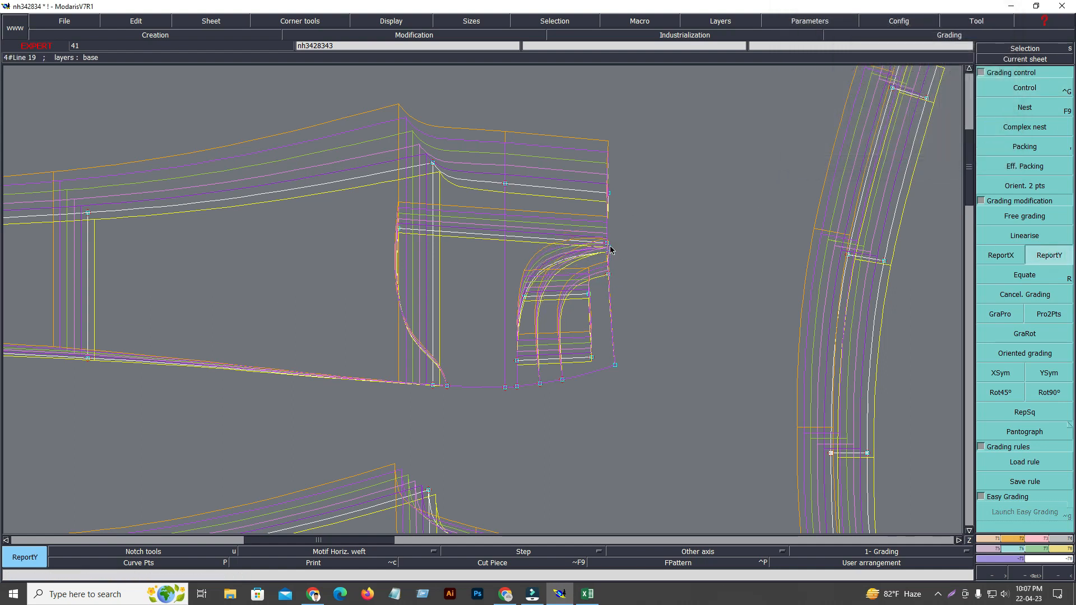
click(403, 231)
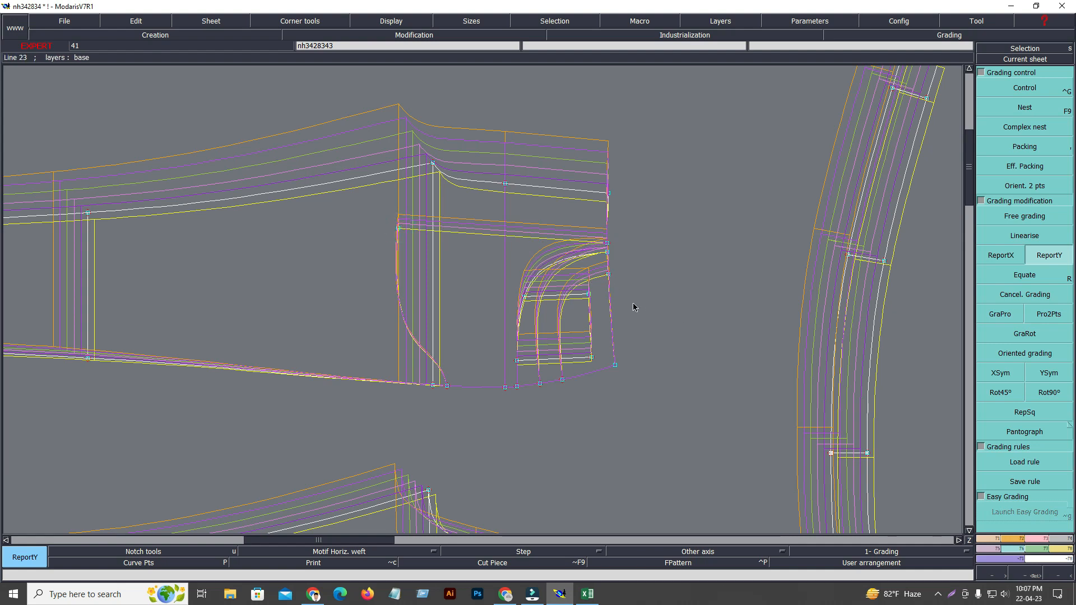
Recheck the front pocket rows in Excel, and back in Modaris report the pocket opening waist point's Y grading to the coin pocket's inner corners.
click(588, 593)
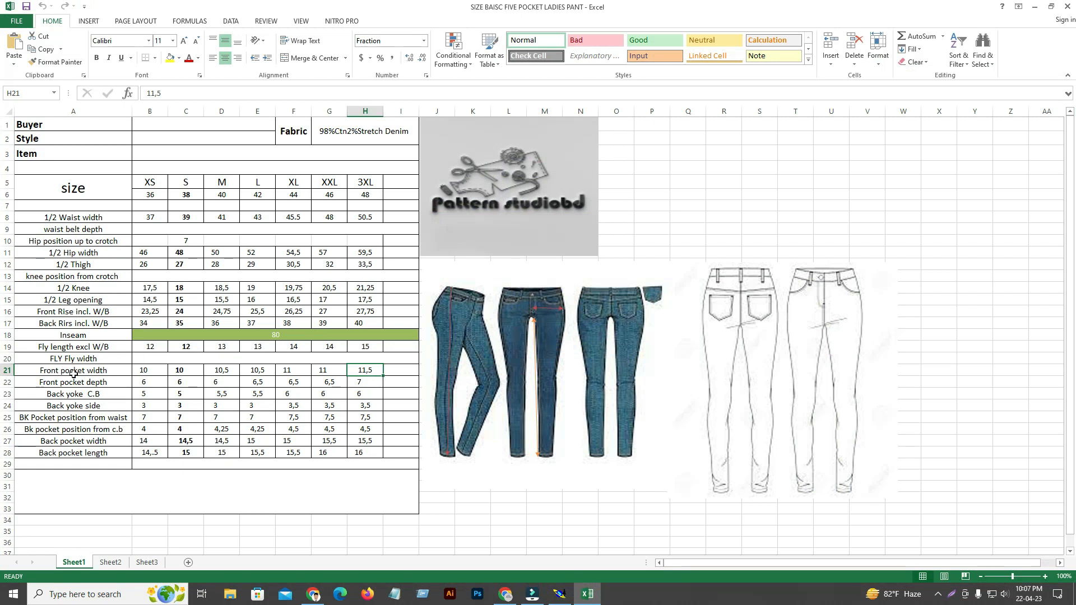
click(587, 594)
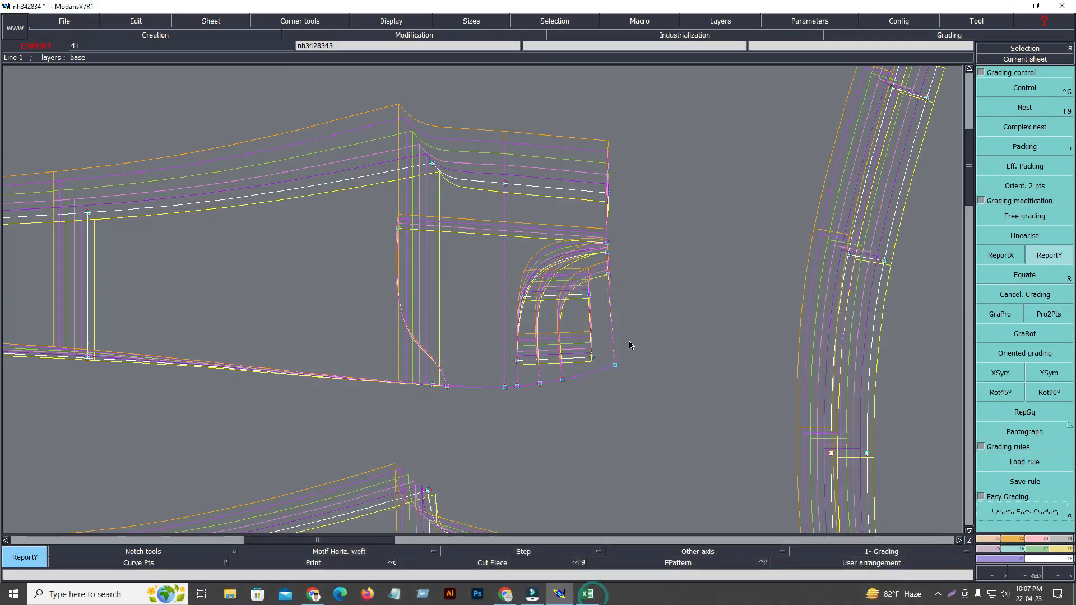
click(608, 275)
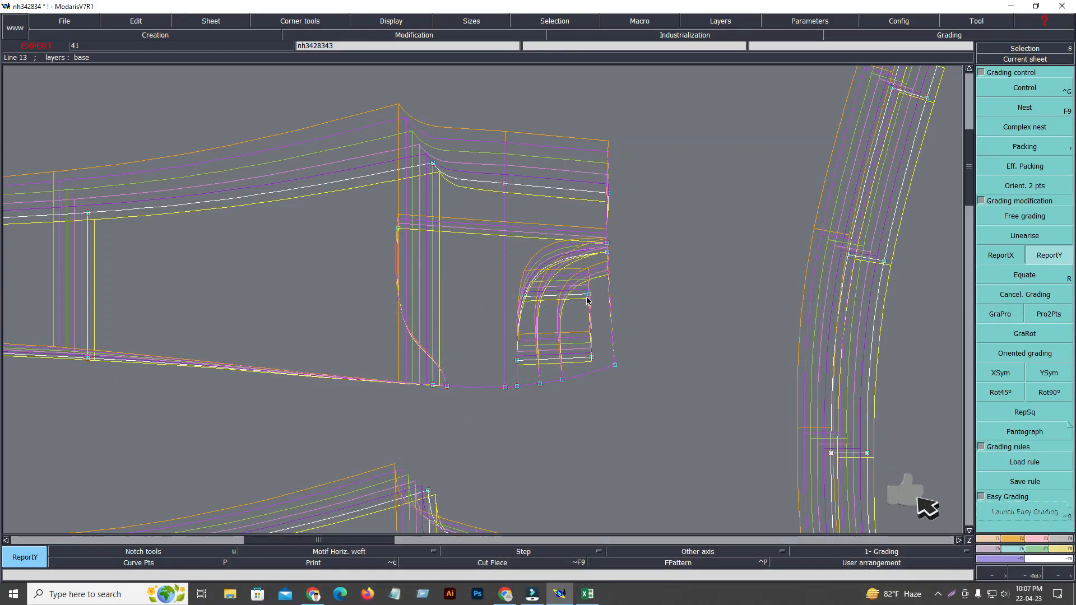
click(524, 294)
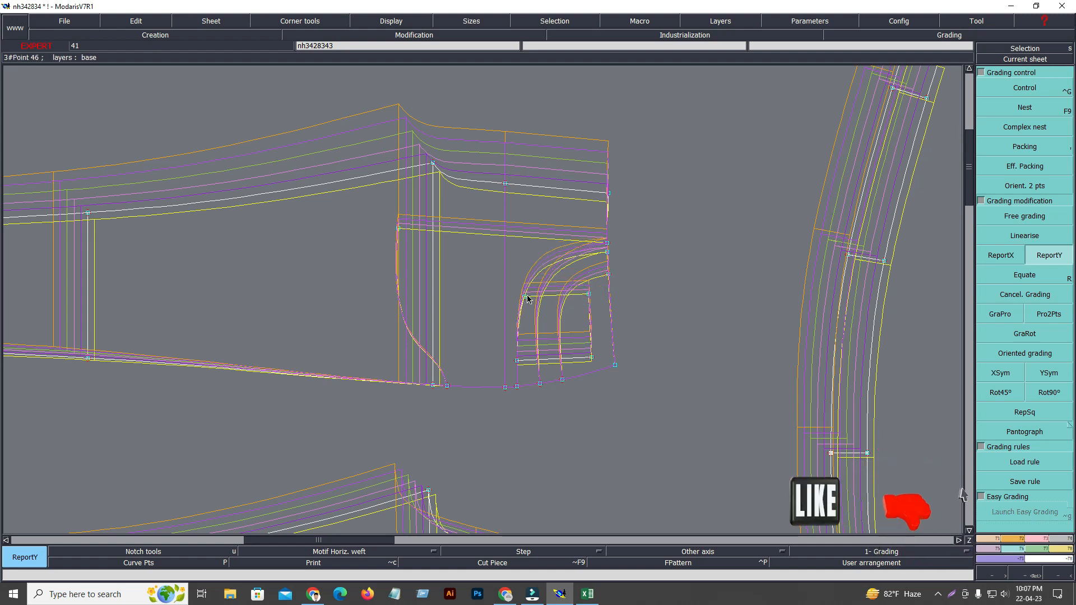
Report the side-seam waist point's Y grading to the two coin pocket corners nearest the side seam.
click(615, 365)
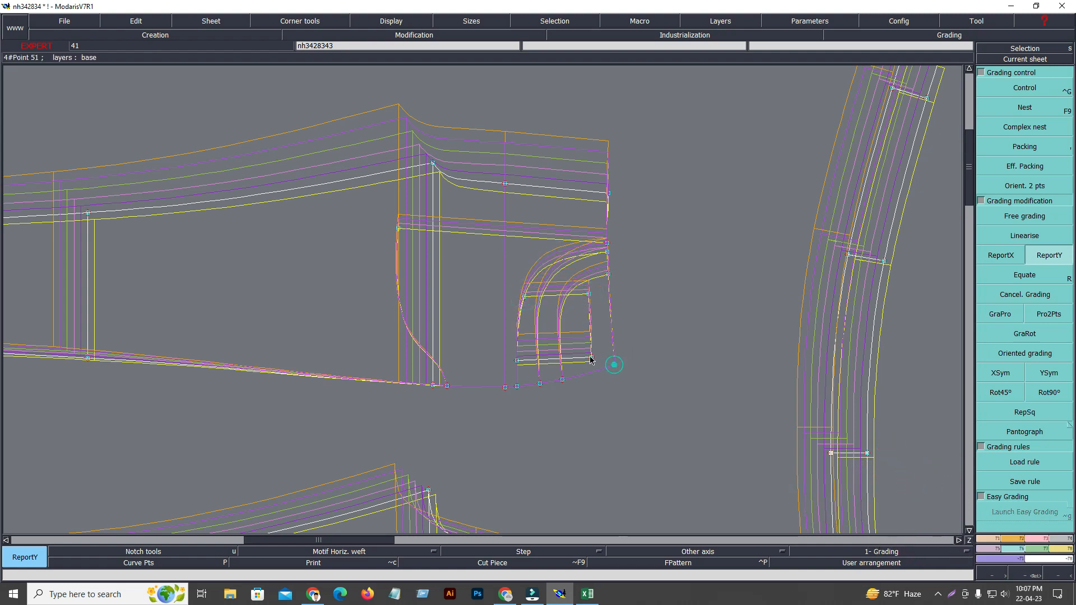
click(590, 358)
click(590, 357)
click(516, 360)
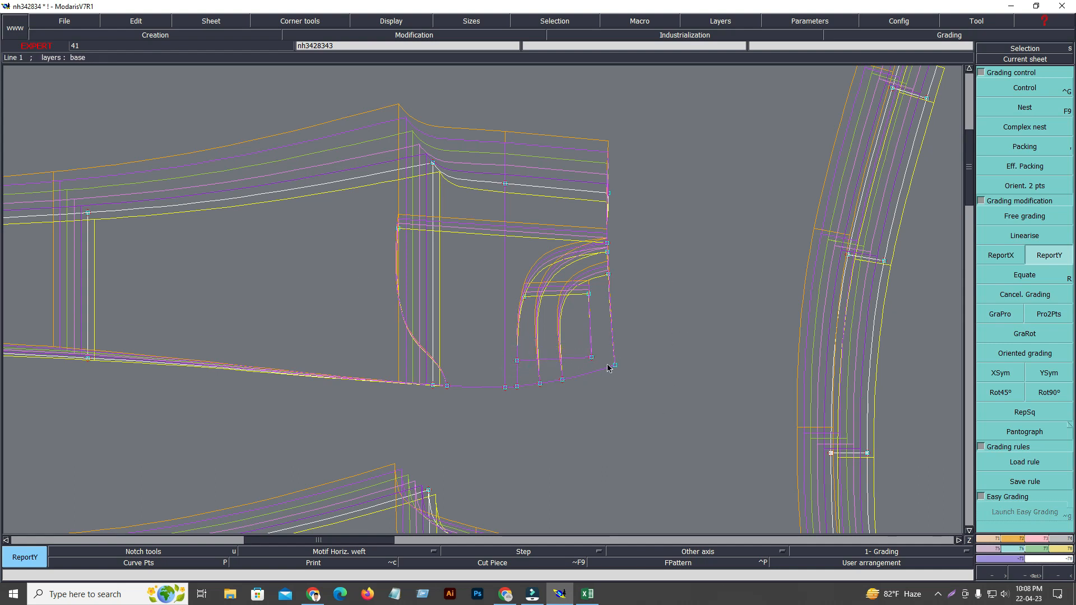
Switch to the Excel size chart and examine the Front pocket depth values from XS to 3XL.
click(598, 597)
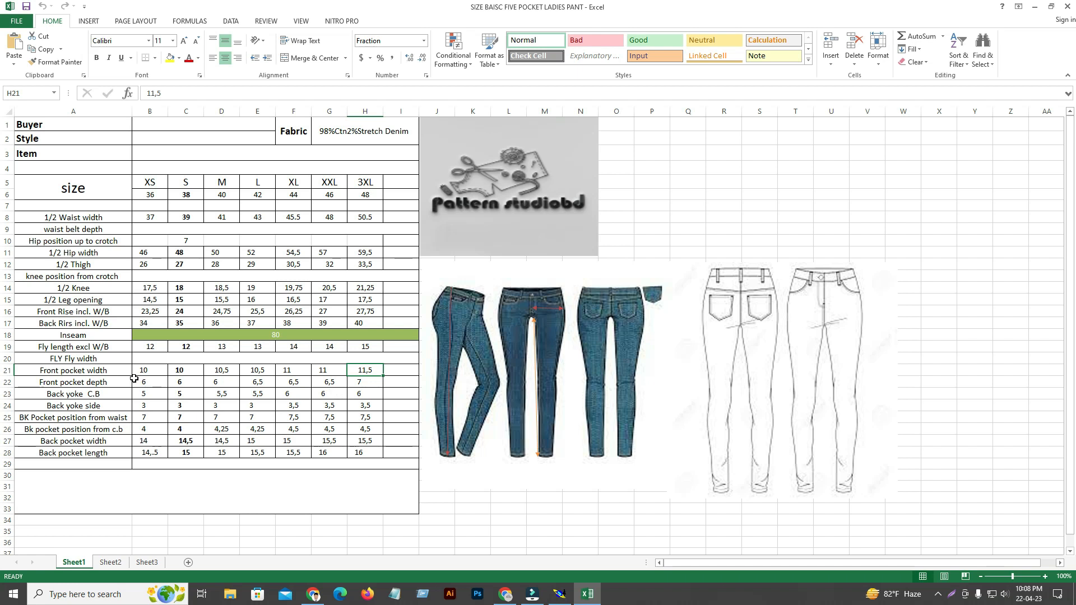
click(161, 384)
click(192, 384)
click(222, 387)
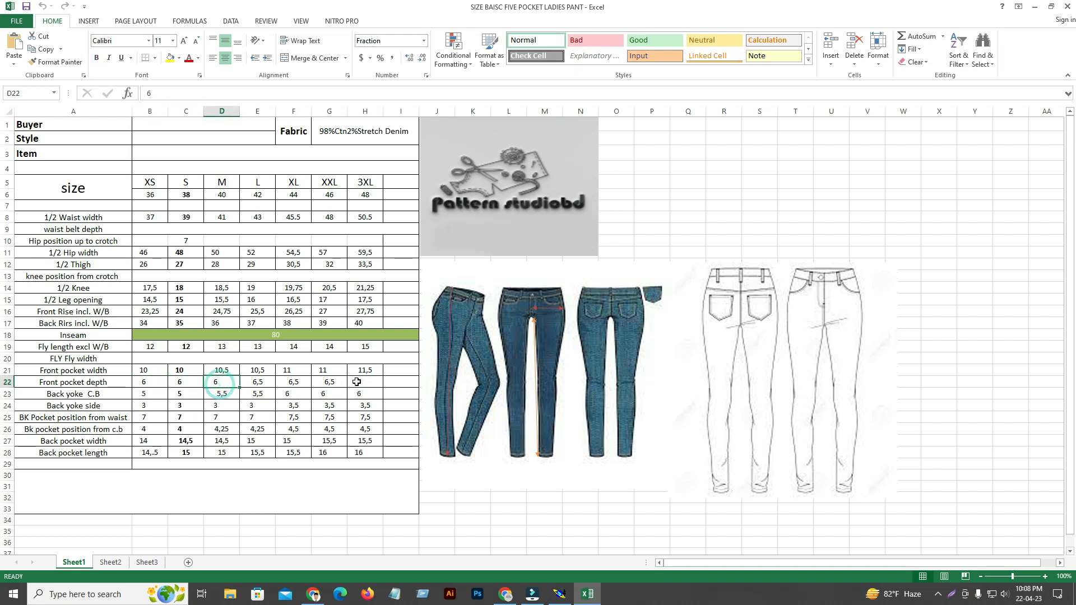
click(357, 382)
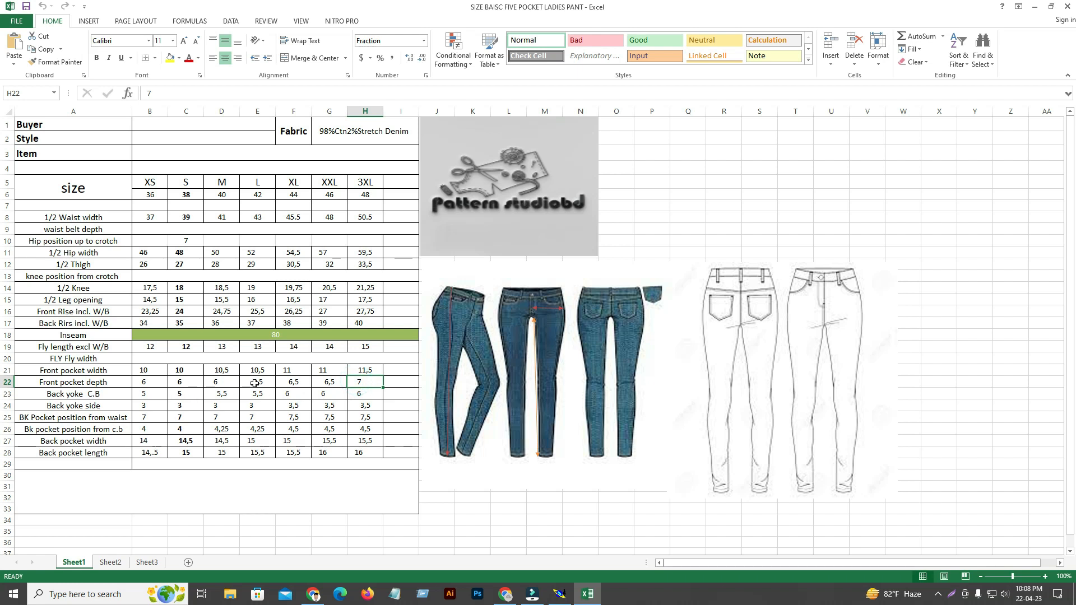
click(224, 385)
click(356, 382)
Back in Modaris, grade the pocket opening's side-seam point with a ddx of -0.50 at L and 3XL and 0.00 for the other sizes.
click(568, 600)
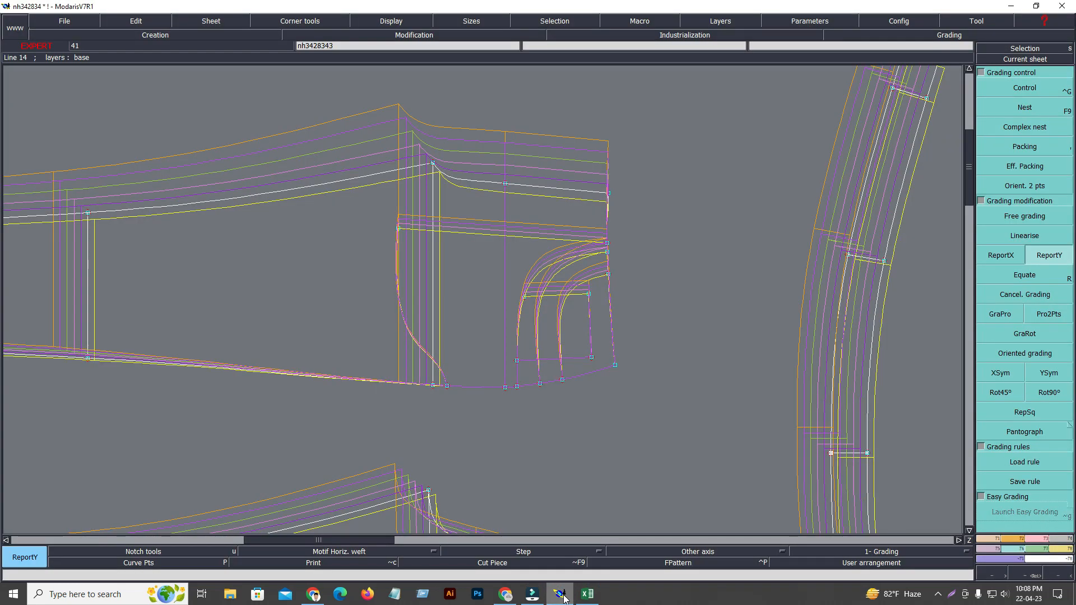
click(1032, 87)
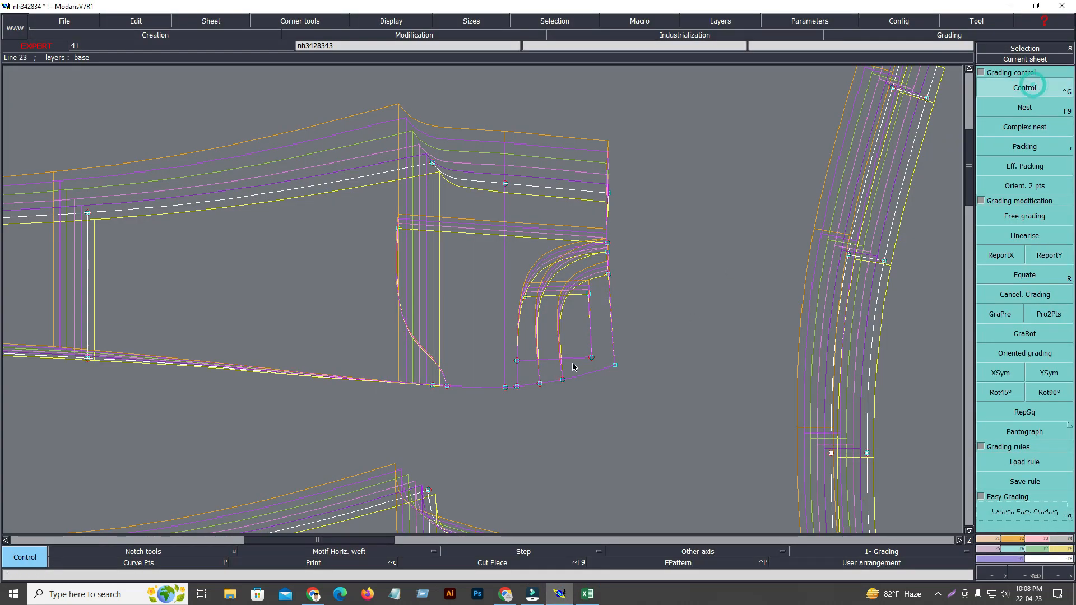
click(563, 380)
click(921, 112)
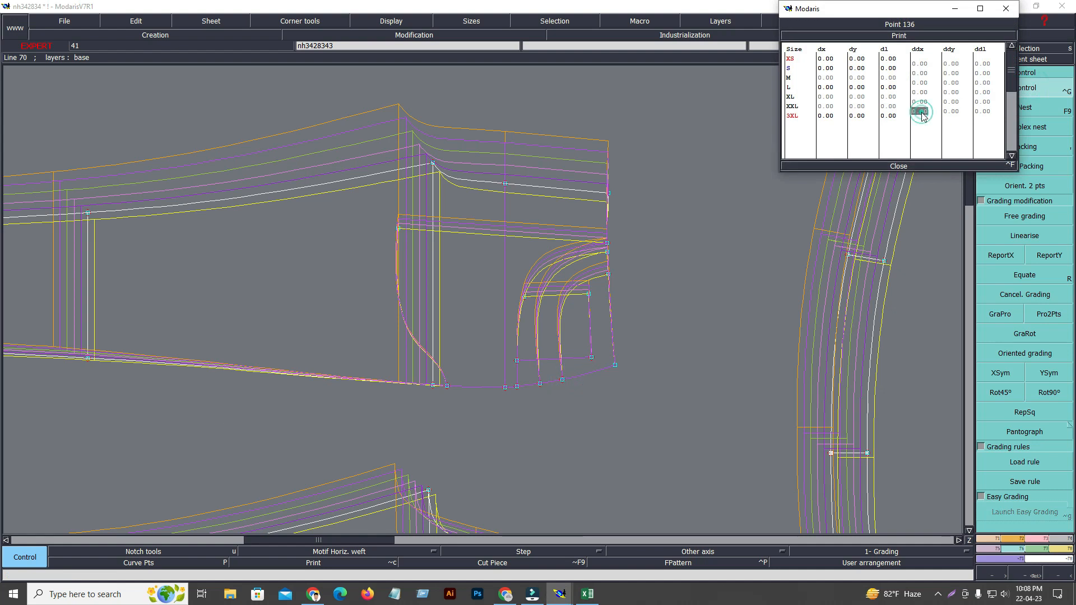
text(-0.5)
key(Return)
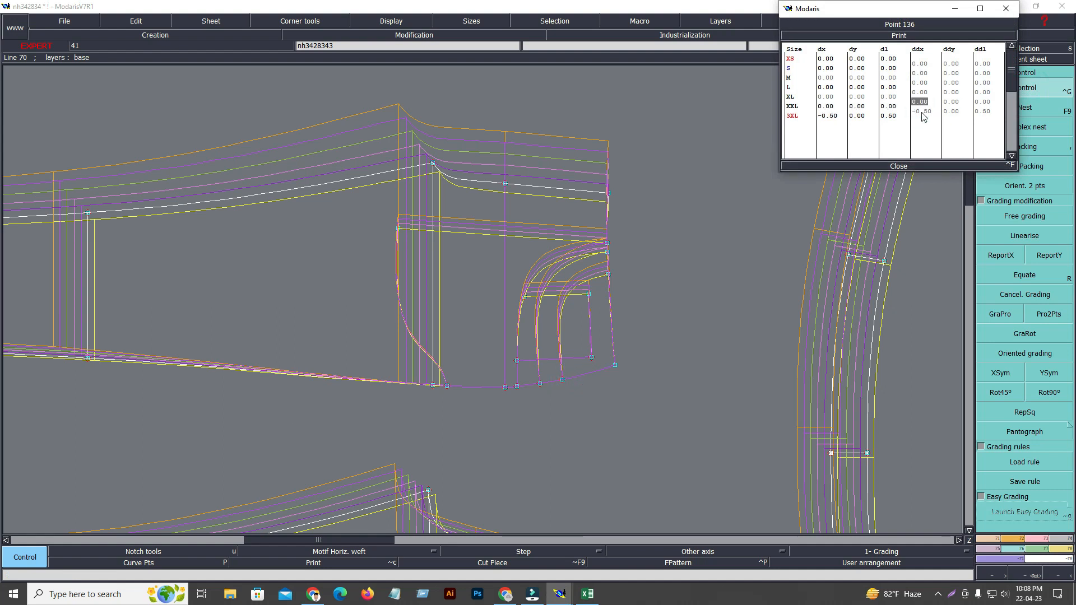
text(-0.5)
key(Return)
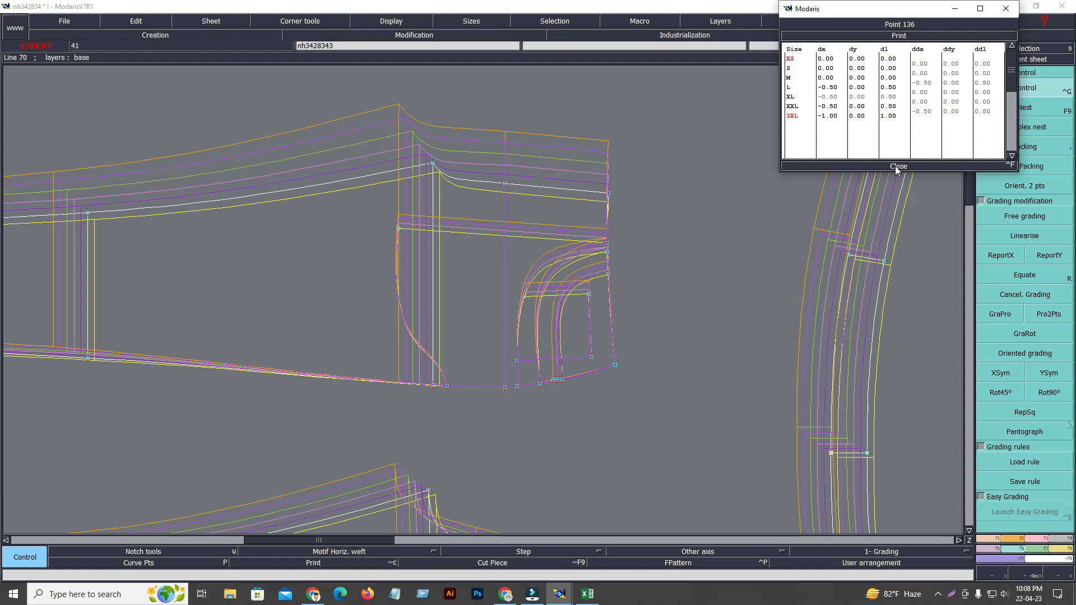
click(896, 166)
Report the pocket opening side-seam point's X grading to the facing, coin pocket and pocket bag points, including the bag's inner corner.
click(993, 258)
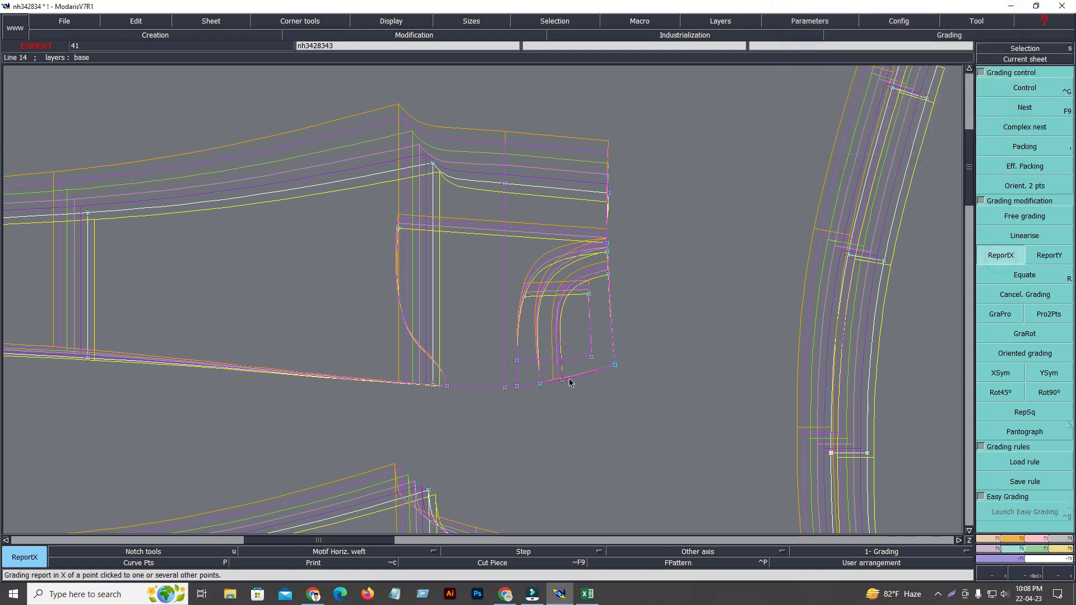
click(517, 387)
click(517, 361)
click(524, 296)
click(517, 387)
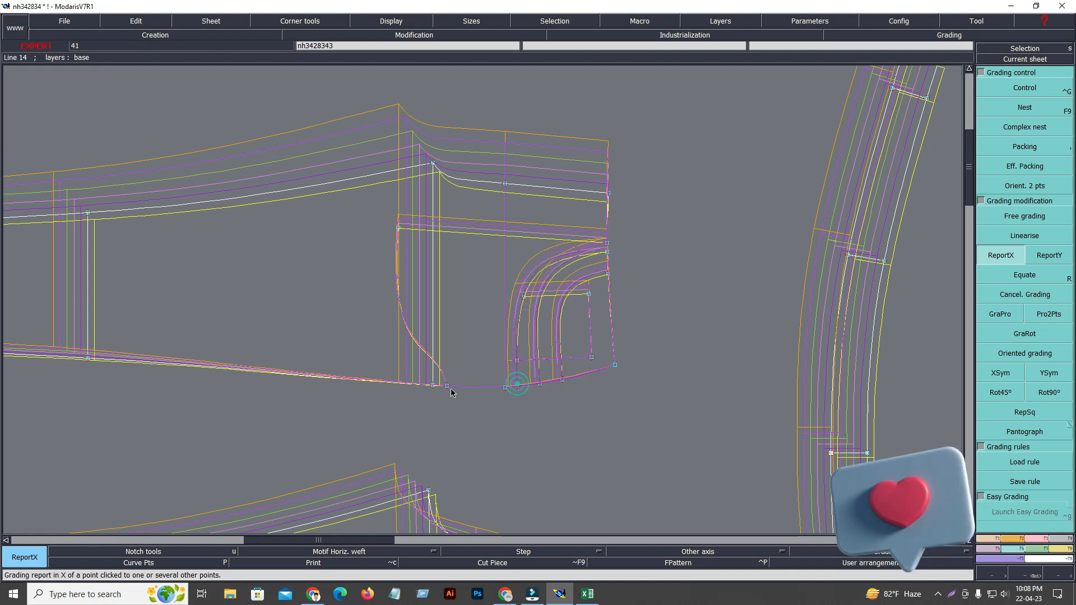
click(447, 386)
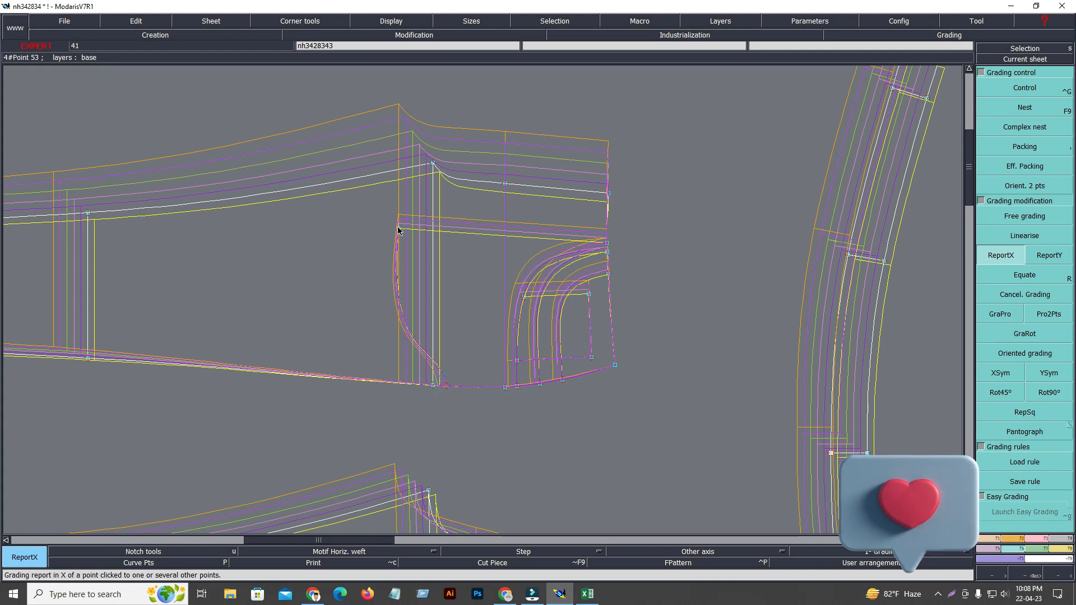
click(397, 228)
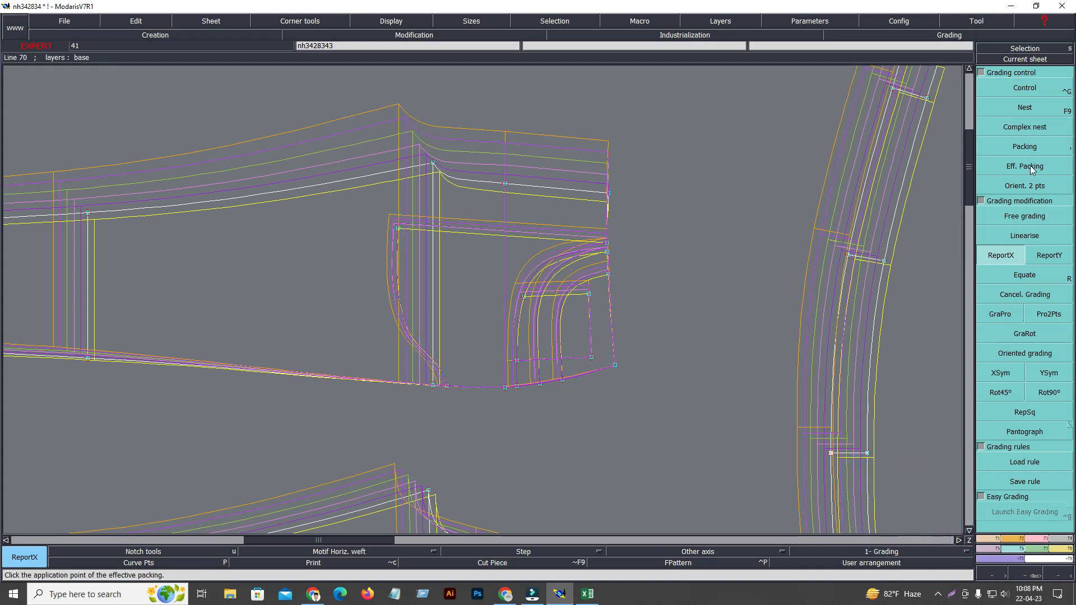
Release the front panel's packing from the side-seam waist point and save the model, continuing past the validation file warning.
click(750, 155)
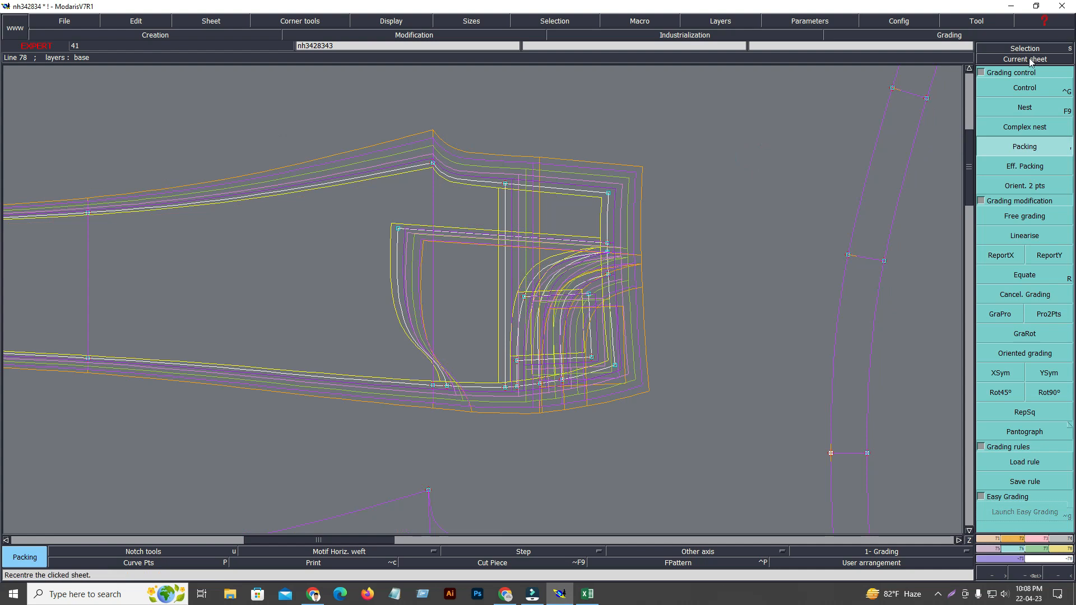
click(723, 151)
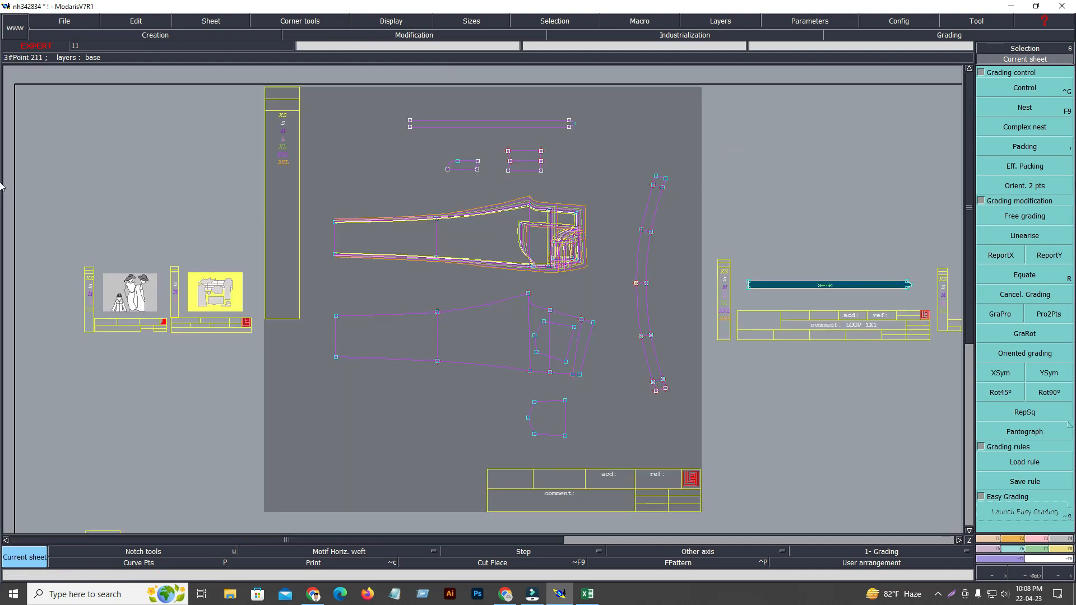
key(z)
click(267, 123)
click(635, 326)
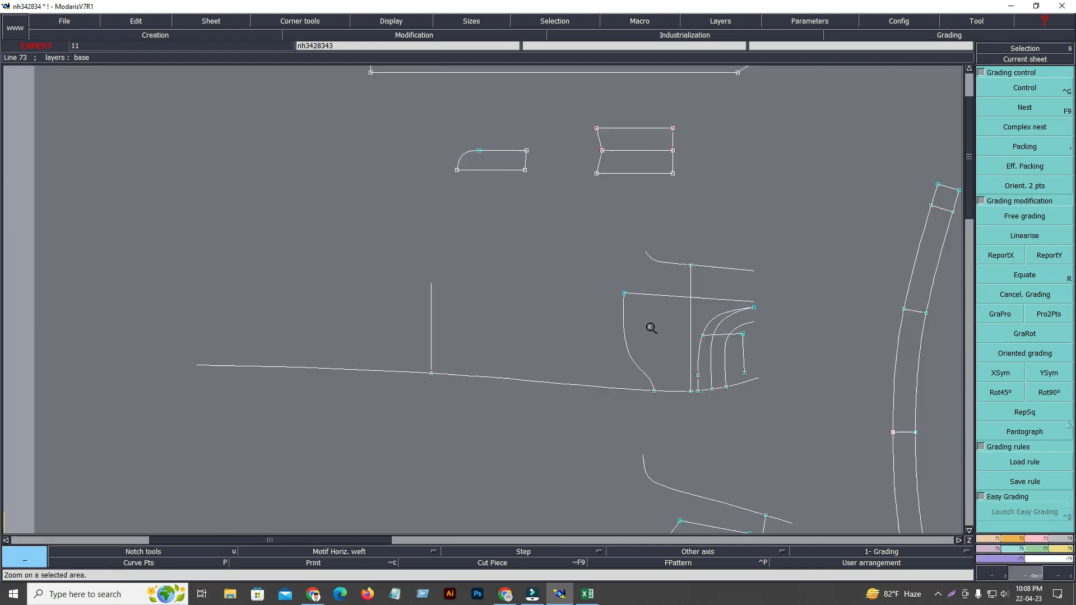
key(ctrl+s)
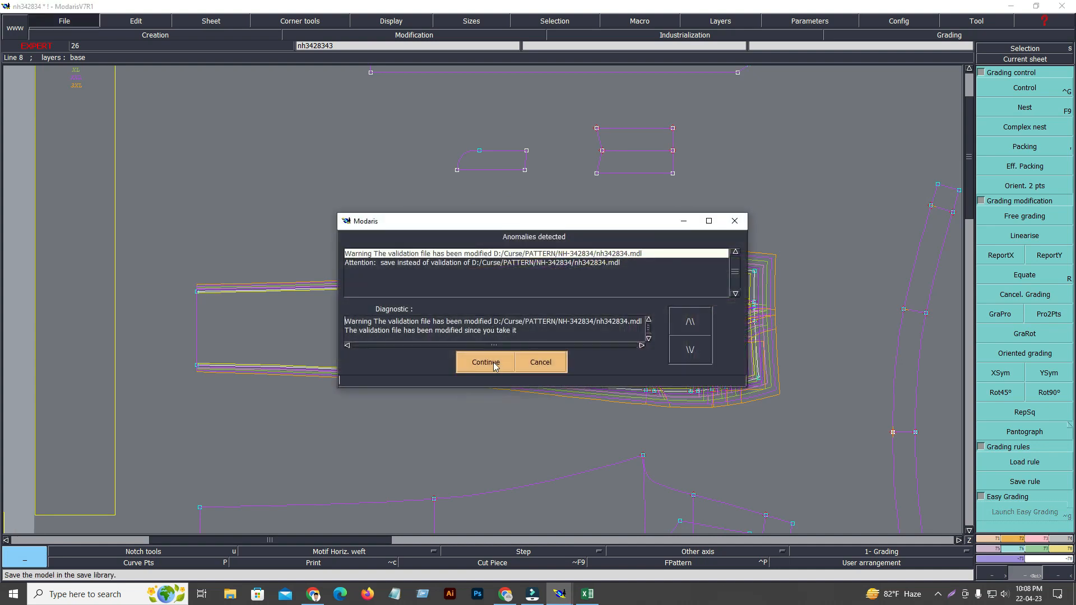
click(489, 362)
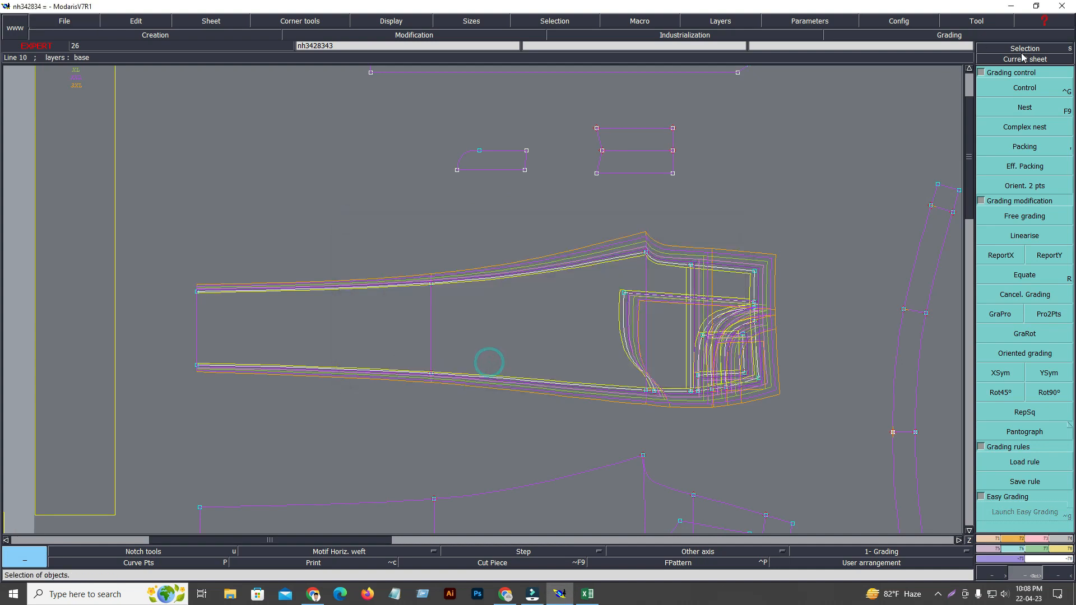
Refresh the nest of all sizes from XS to 3XL on the base pattern sheet.
click(1021, 60)
click(685, 218)
key(F9)
key(Return)
drag(284, 149, 704, 344)
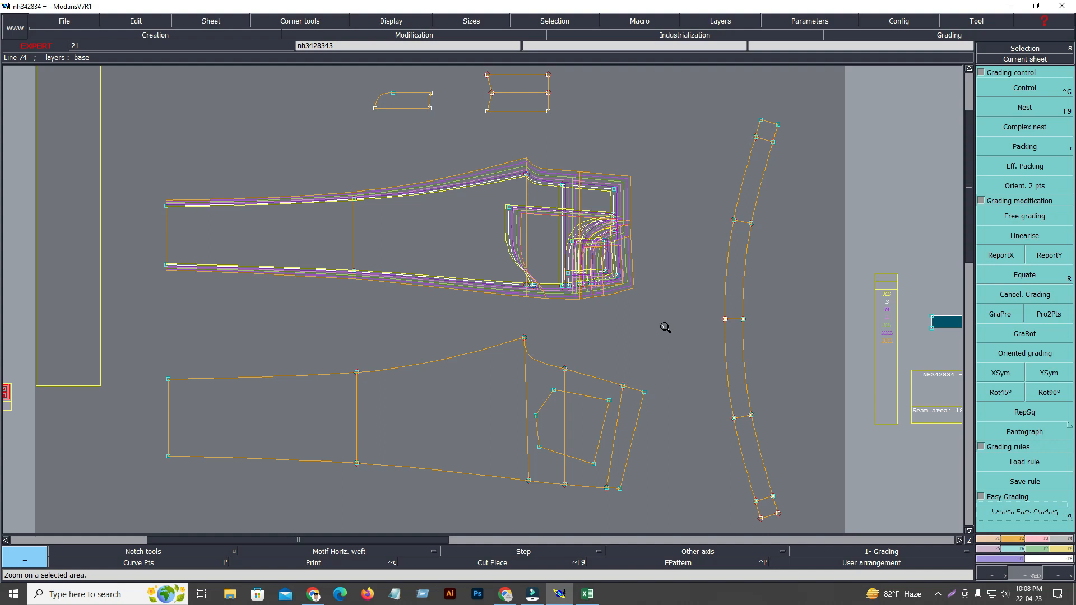
click(1038, 60)
click(665, 297)
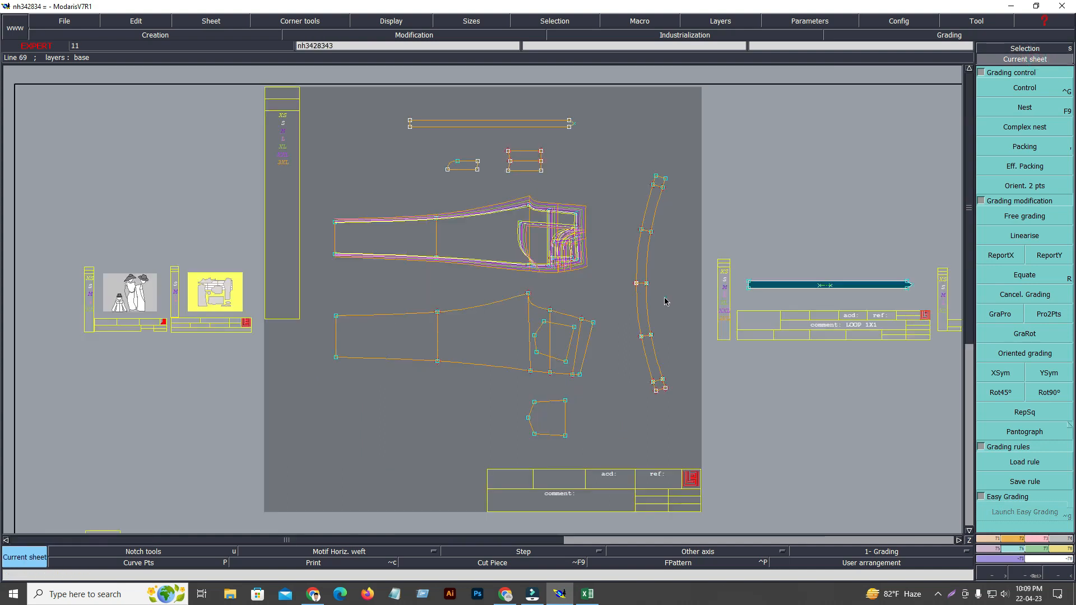
key(Return)
drag(273, 95, 785, 481)
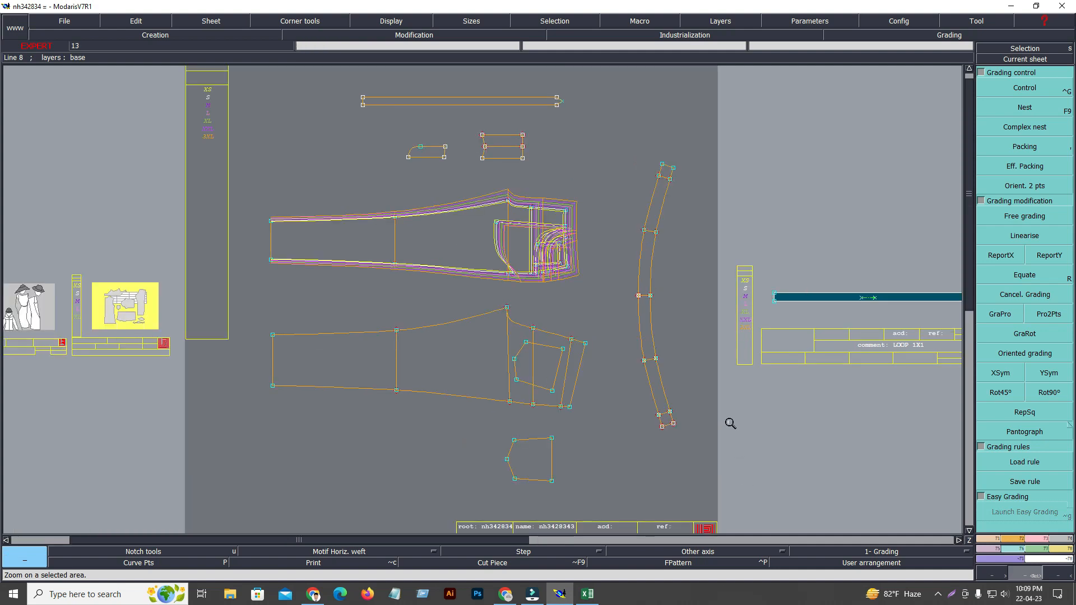
key(8)
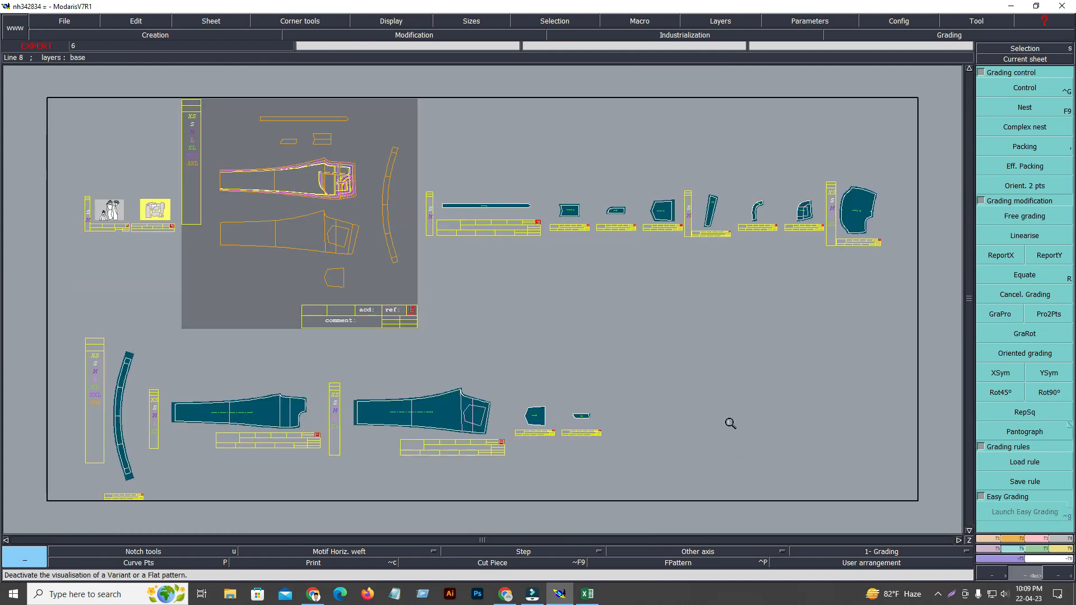
key(Home)
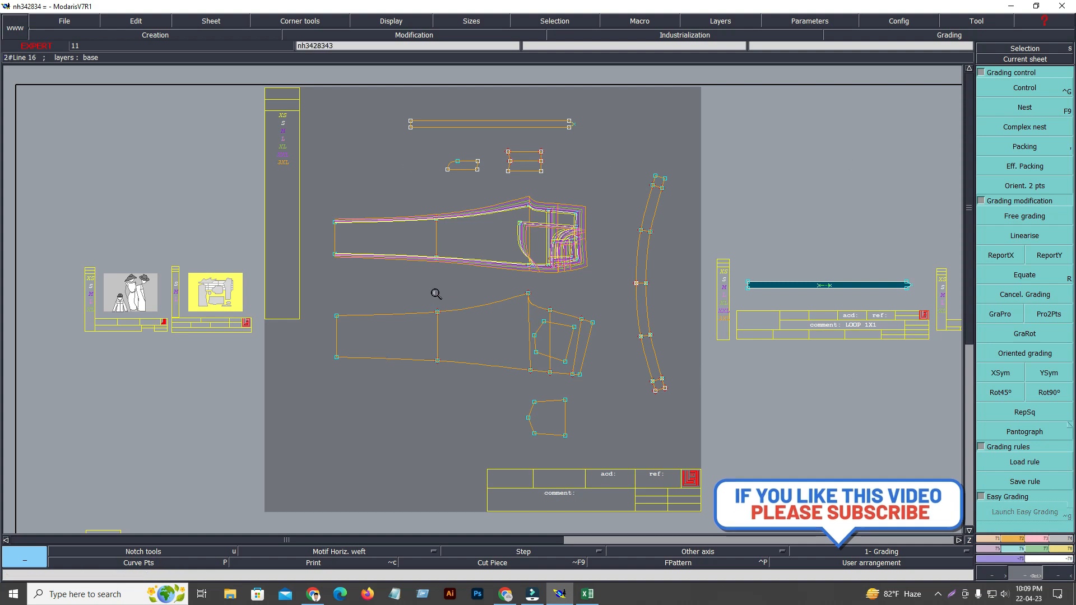
drag(388, 171, 728, 454)
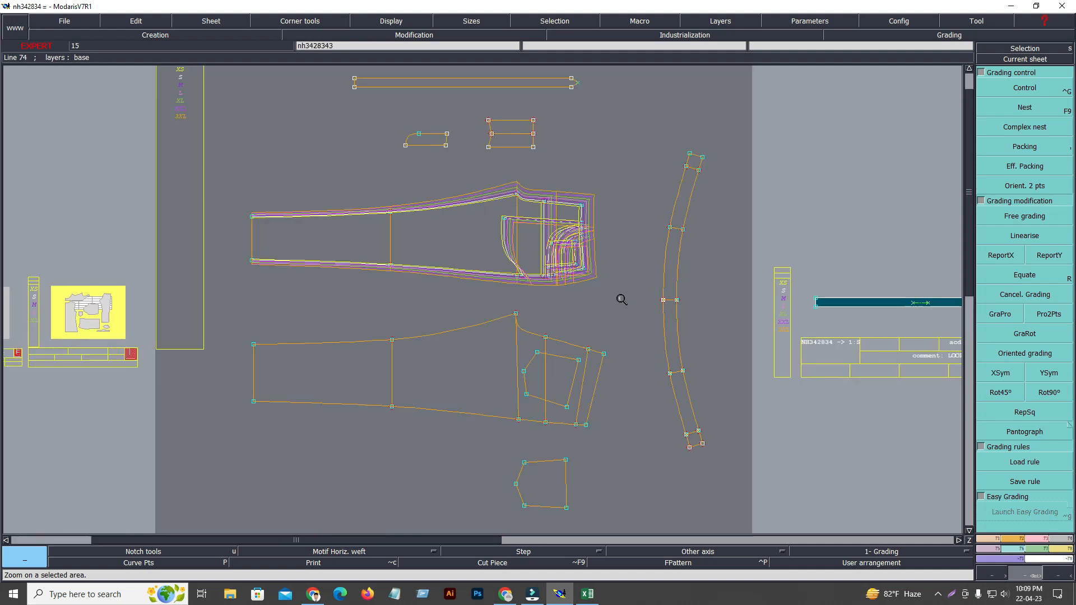